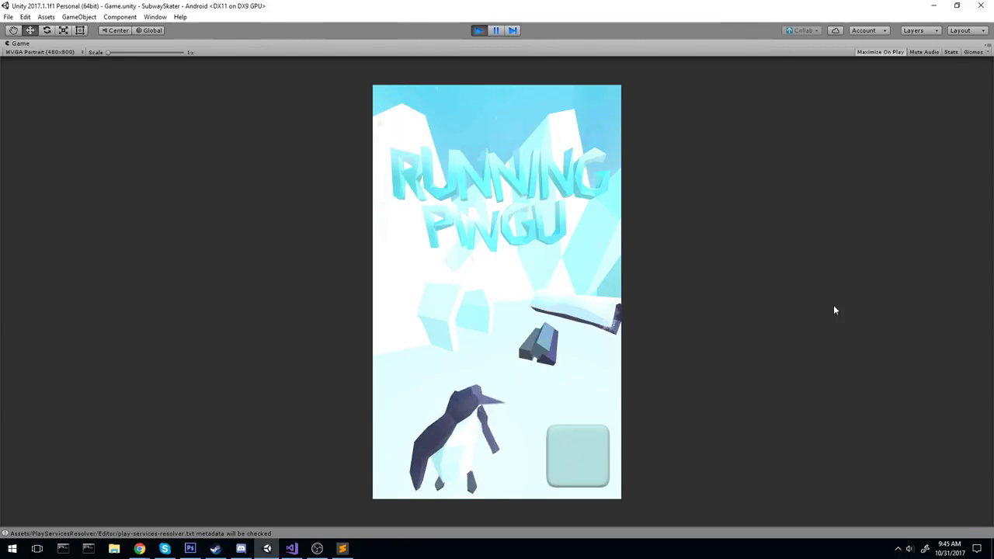
Test-play Running Pingu in Unity with a lane change, stop it, and bring up the Play Console.
click(535, 297)
drag(462, 335, 561, 331)
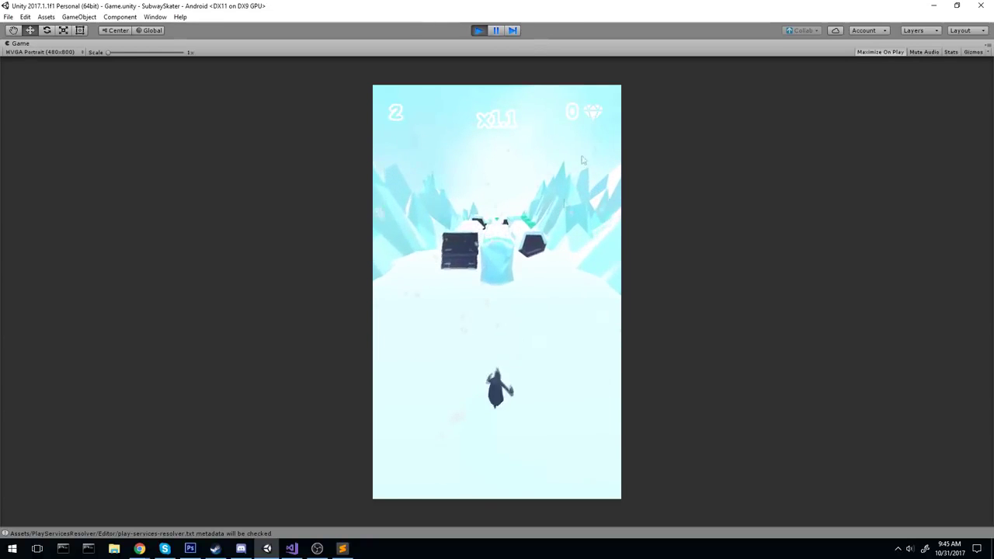
key(ctrl+p)
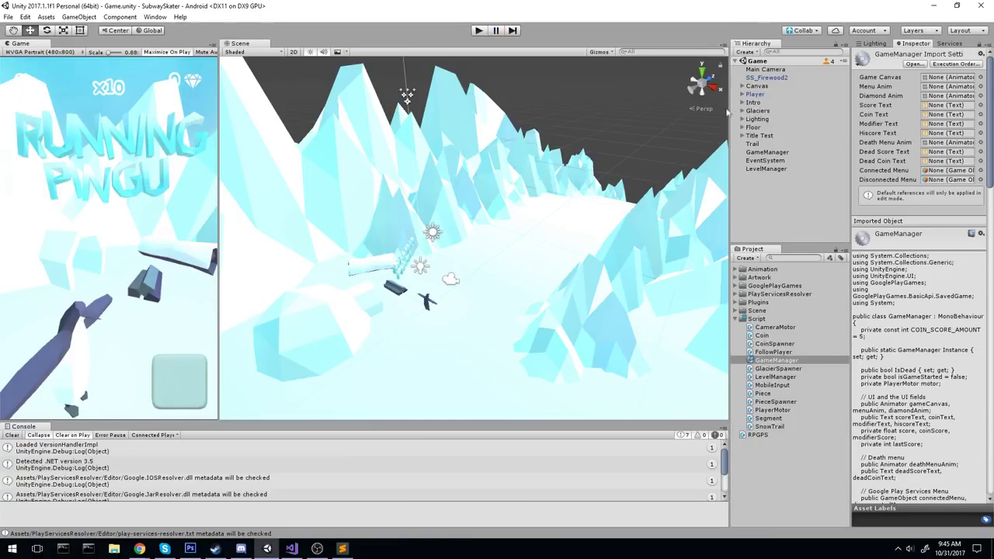
key(alt+Tab)
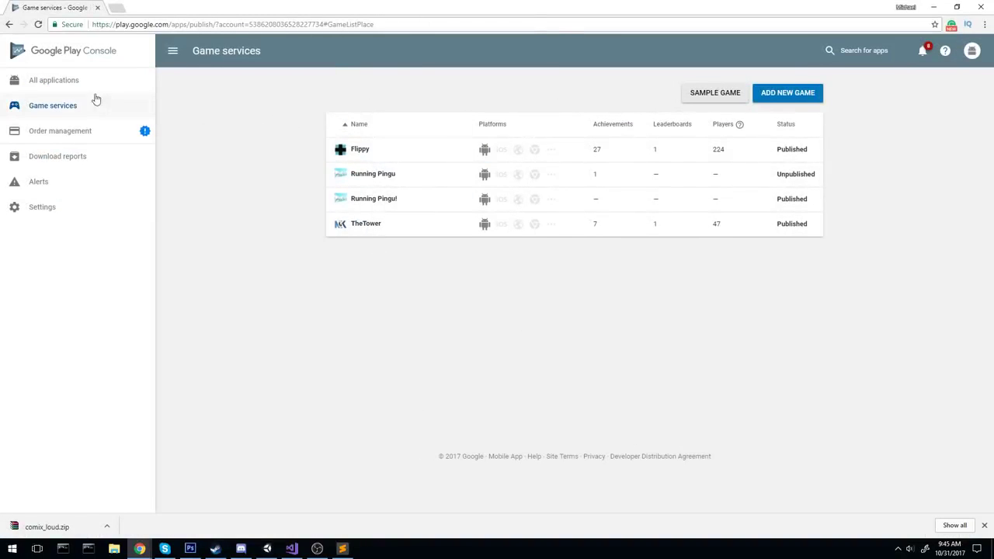
Go to Running Pingu!'s Achievements page in Game services and start a new achievement.
click(60, 90)
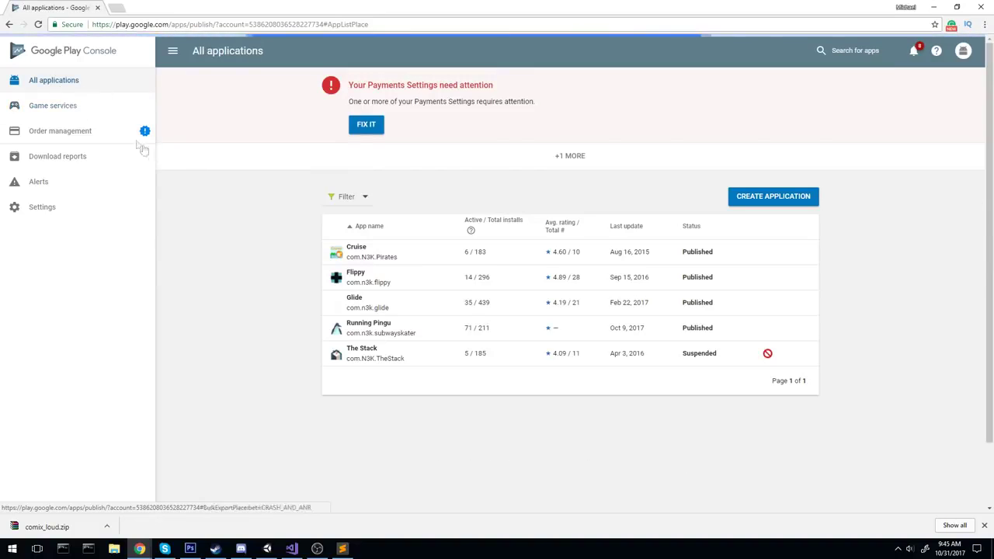
click(84, 109)
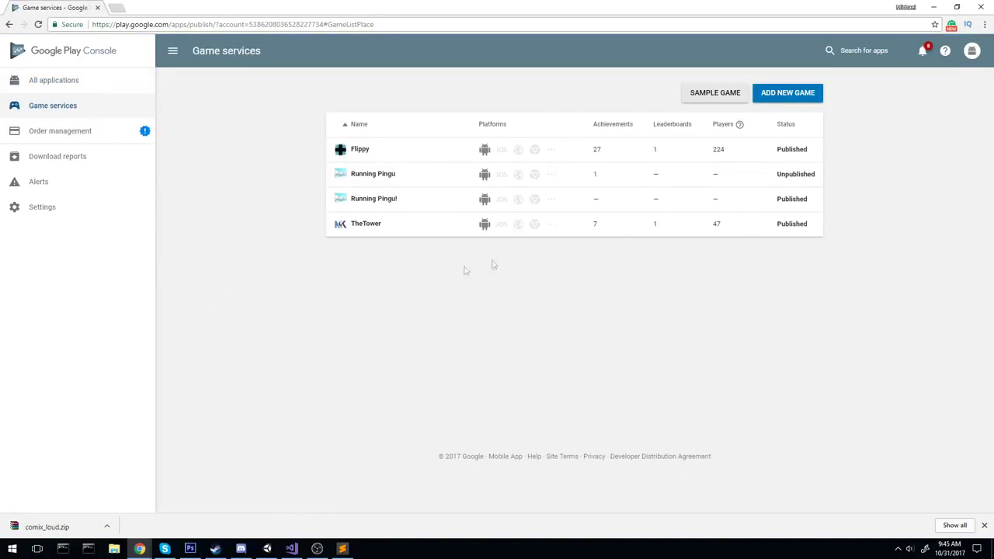
click(430, 209)
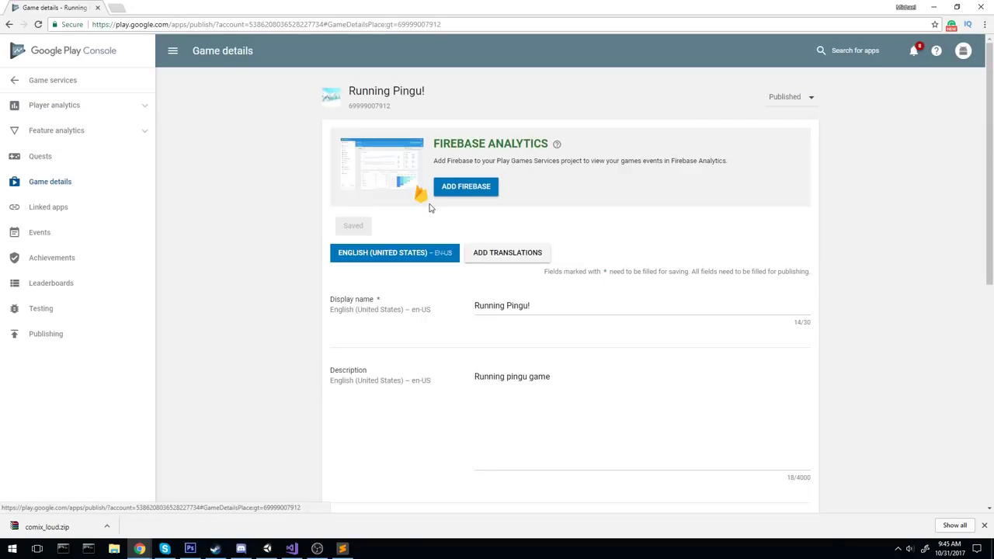
click(67, 261)
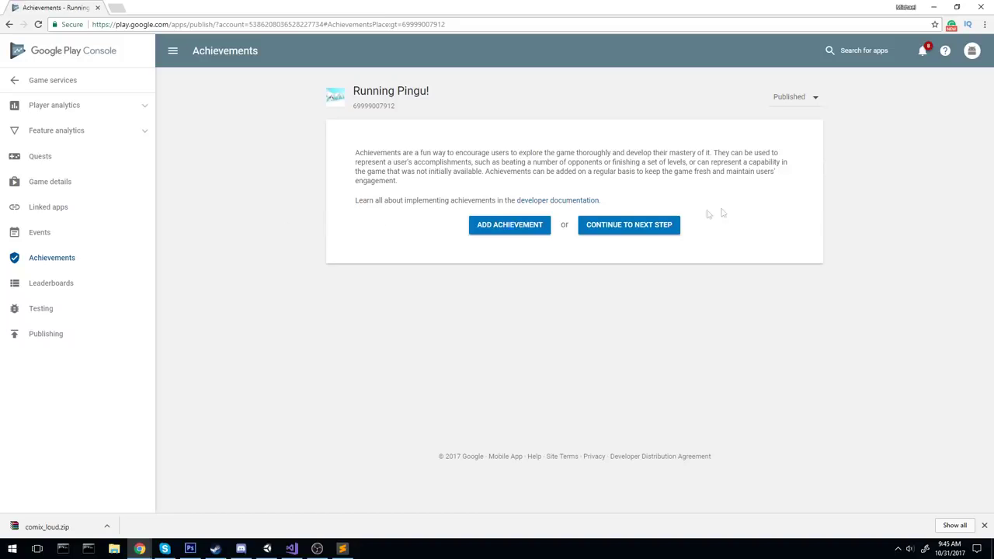
click(491, 228)
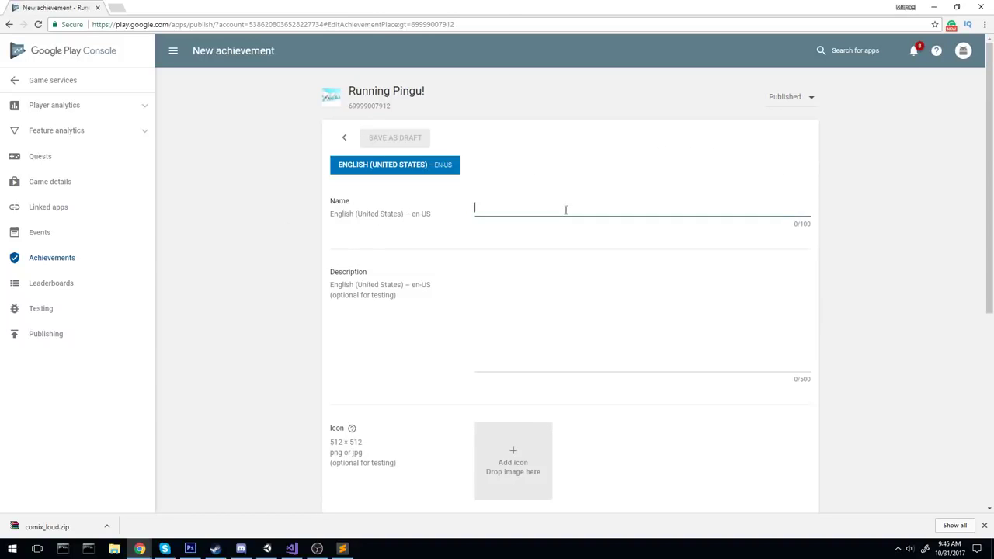
click(113, 549)
click(665, 104)
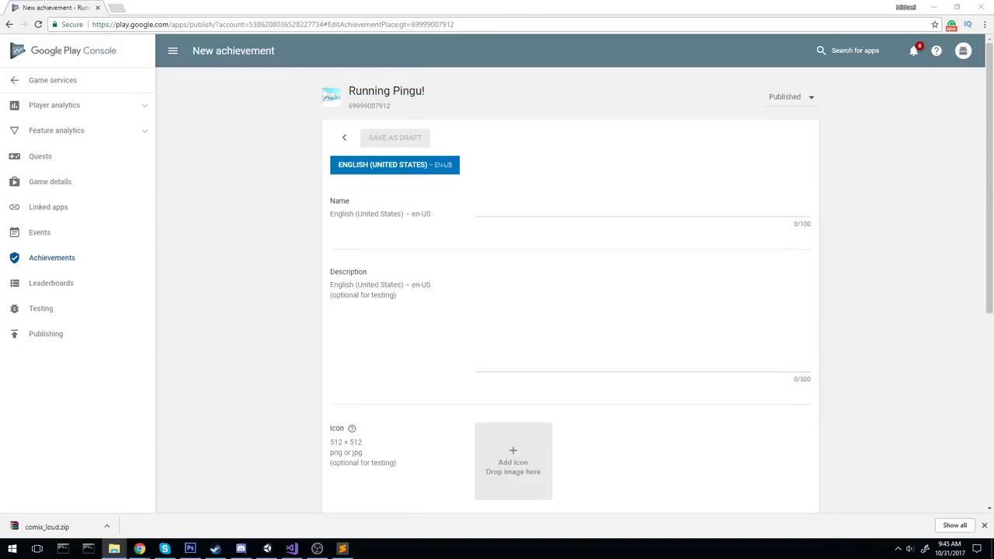
click(114, 549)
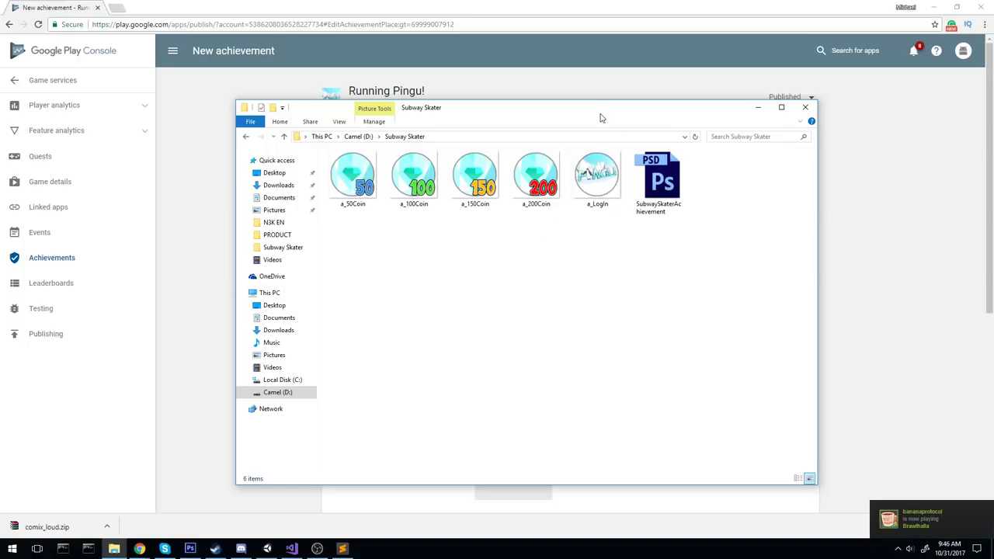
drag(600, 119, 588, 127)
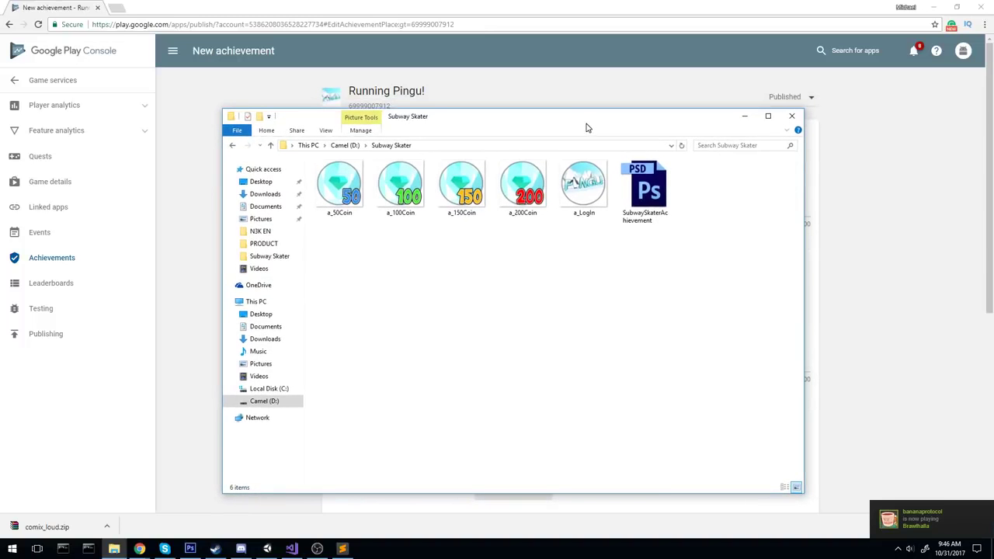
drag(587, 127, 586, 129)
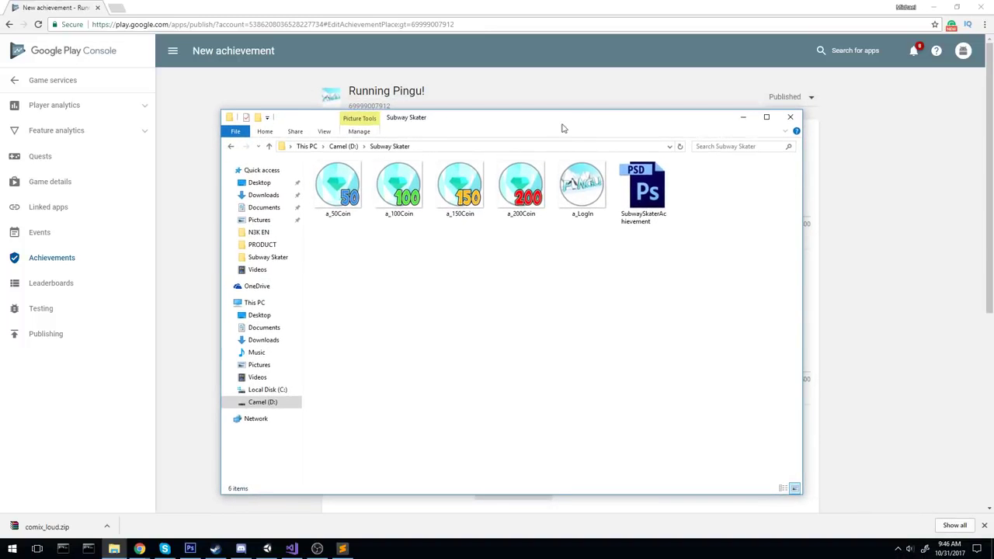
click(513, 202)
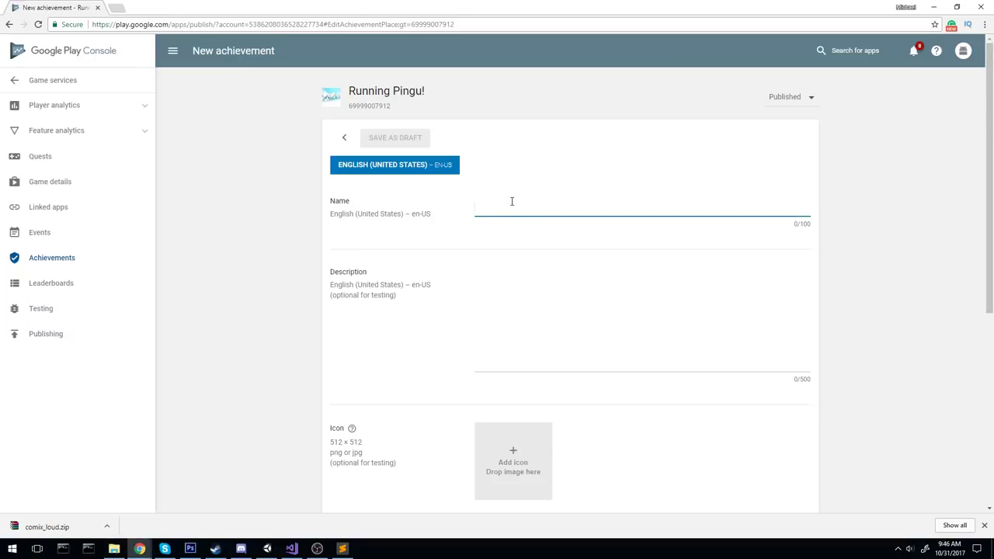
Name the achievement Login with the description 'User was able to log in the game'.
text(Login)
click(499, 265)
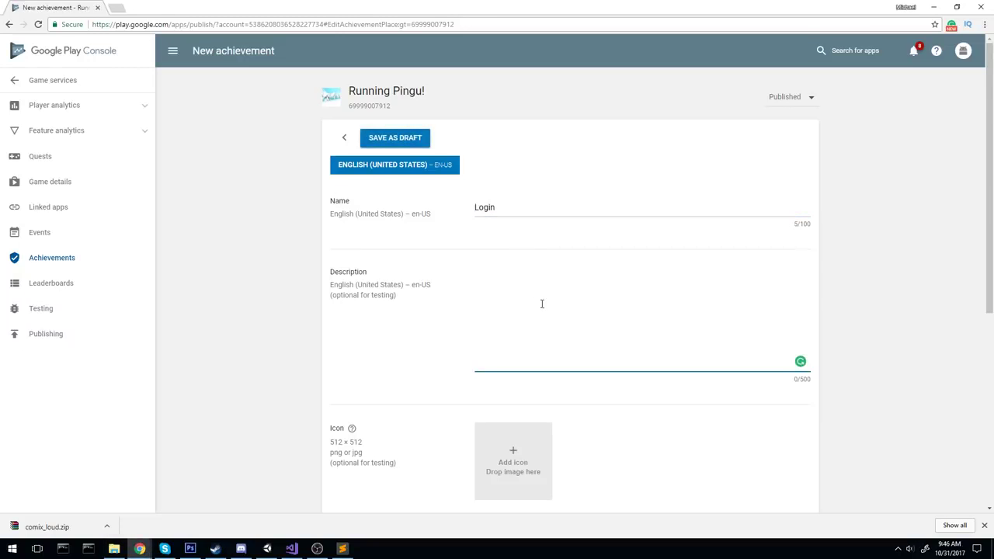
text(User was ab)
text(le to login the game)
scroll(543, 304, down, 2)
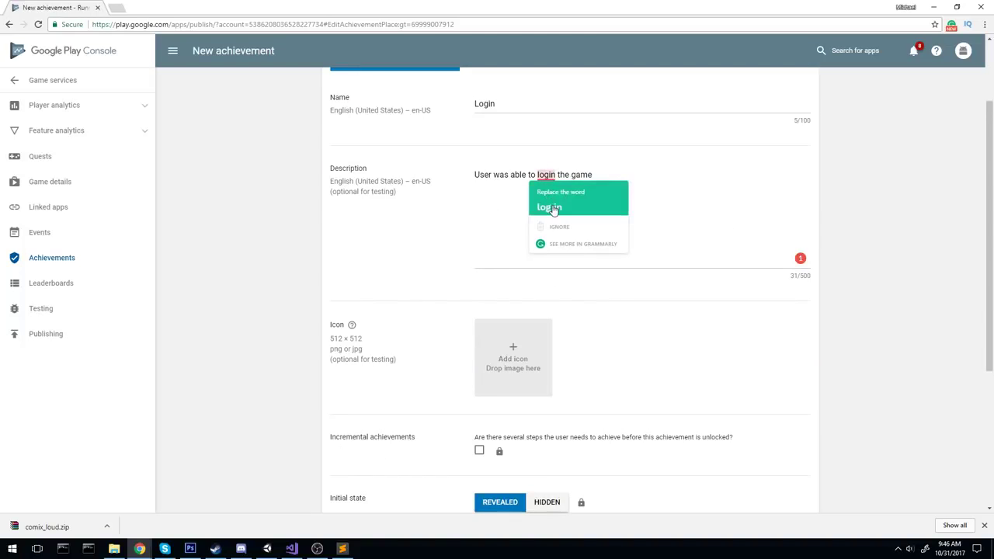
click(549, 207)
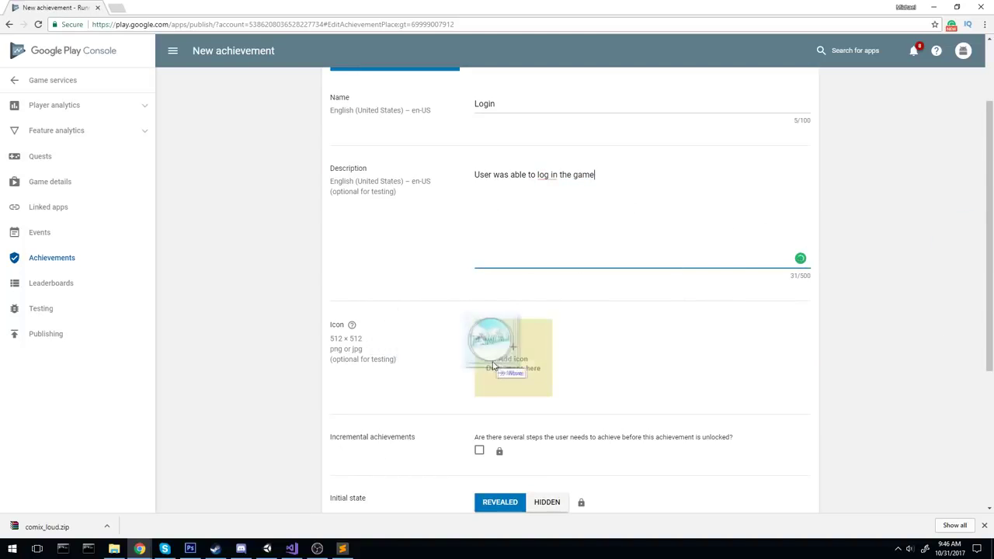
Use the a_LogIn Pingu image as the Login achievement's icon.
drag(408, 334, 515, 354)
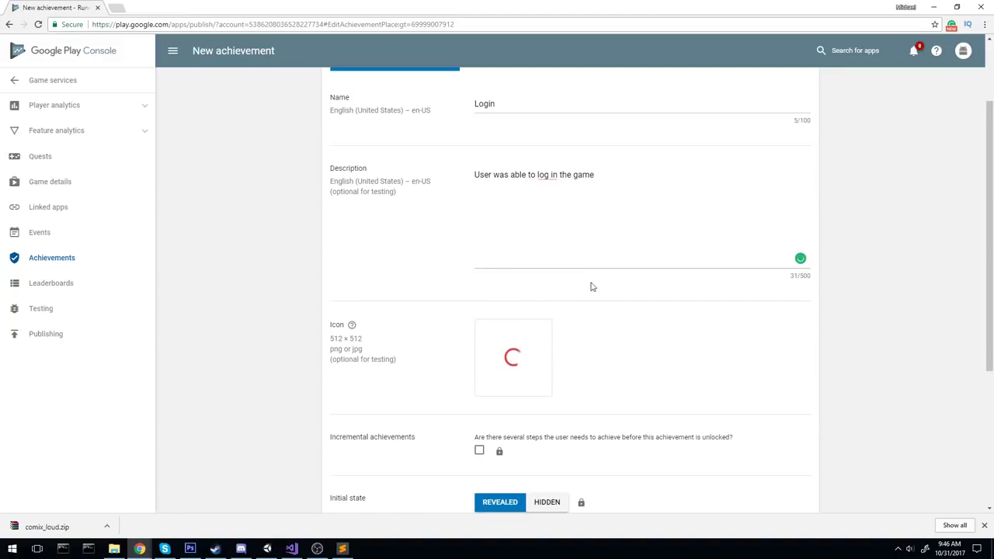
scroll(591, 284, up, 2)
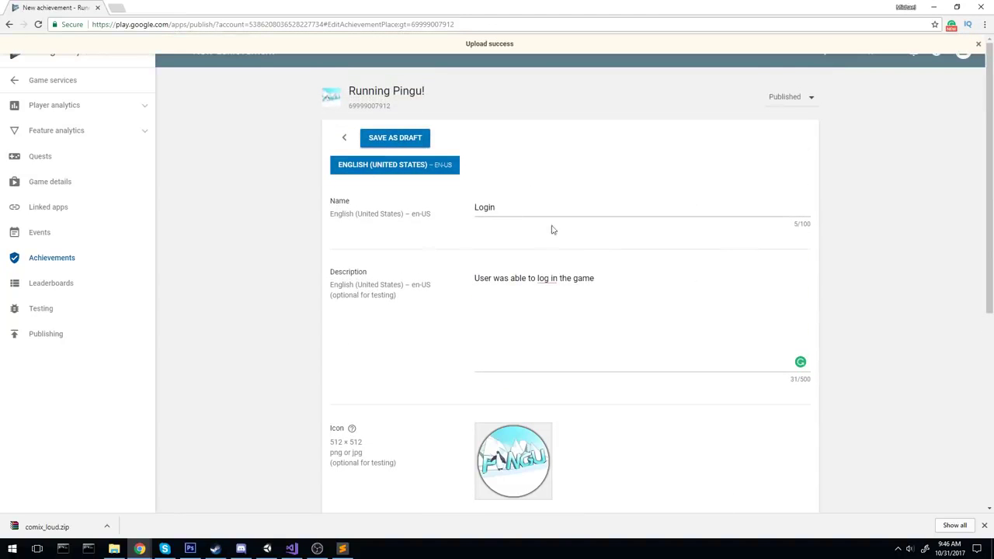
drag(543, 208, 337, 215)
click(648, 297)
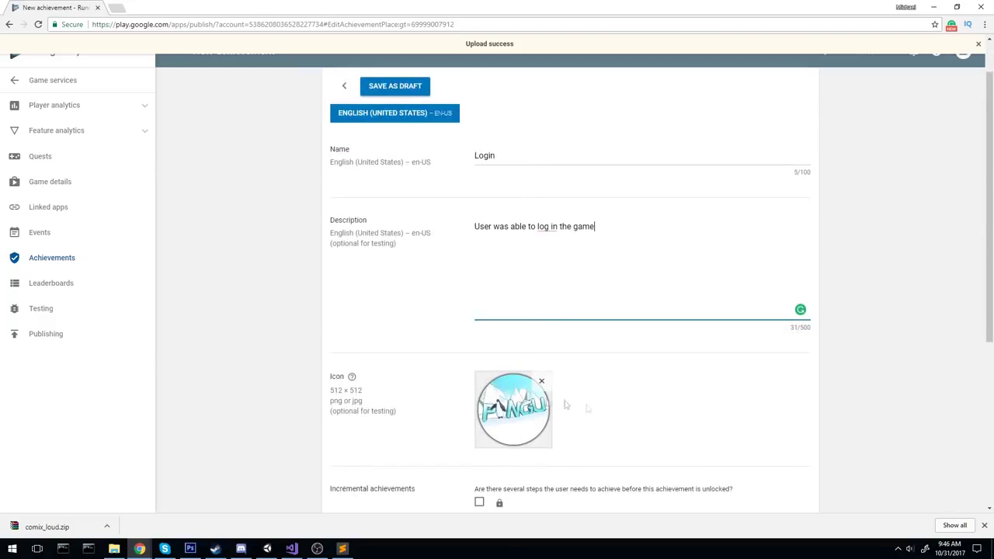
scroll(559, 365, down, 2)
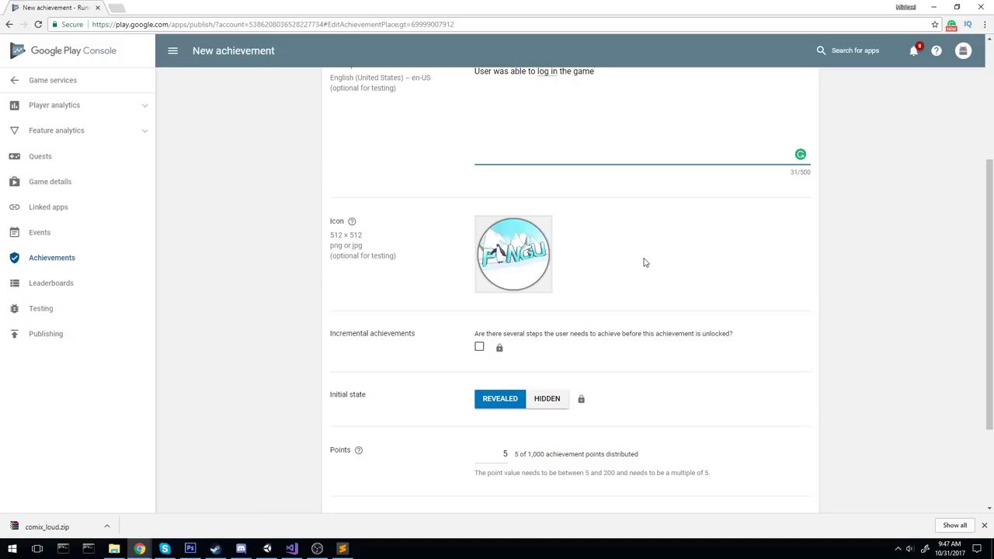
Toggle Incremental on and back off so Login stays non-incremental.
drag(419, 334, 317, 334)
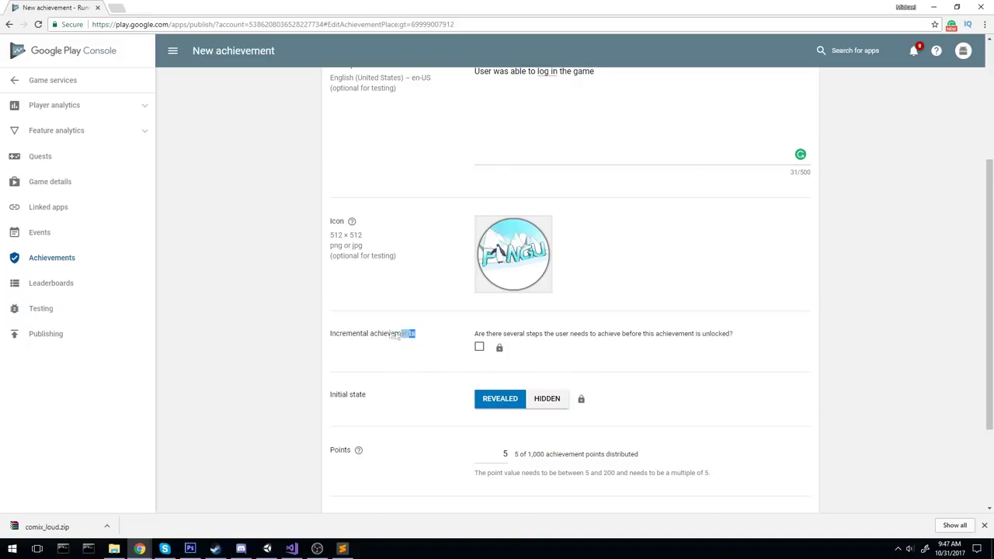
click(361, 362)
scroll(355, 388, down, 1)
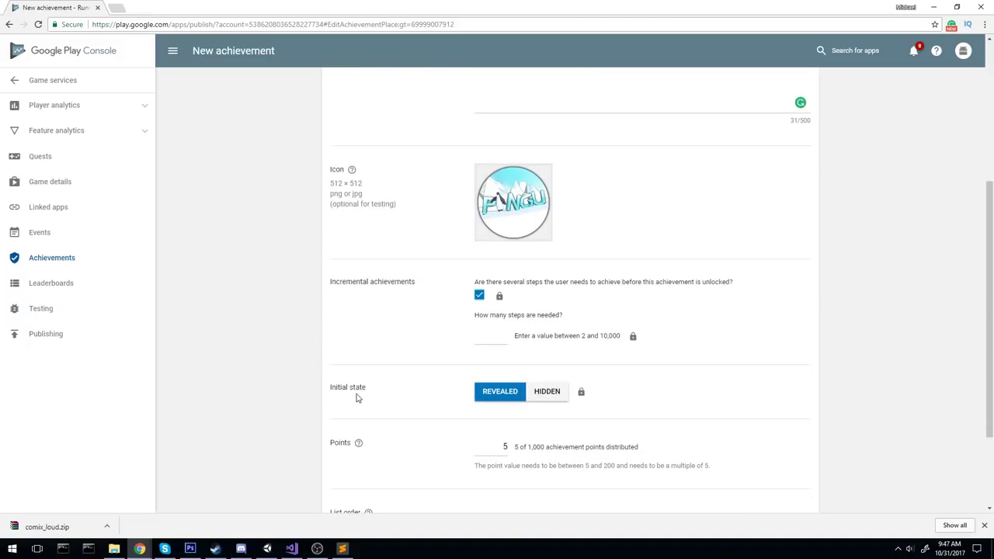
click(480, 297)
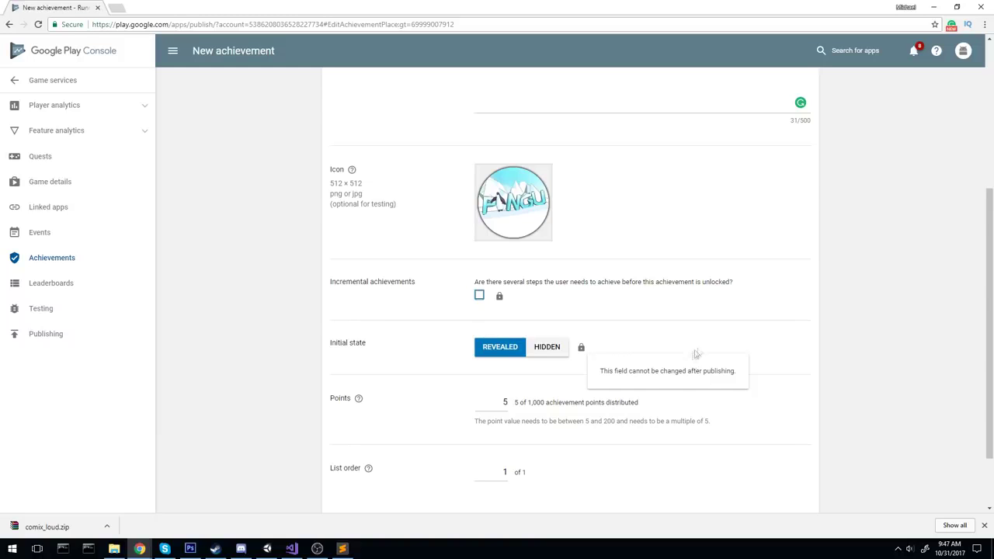
scroll(692, 355, down, 1)
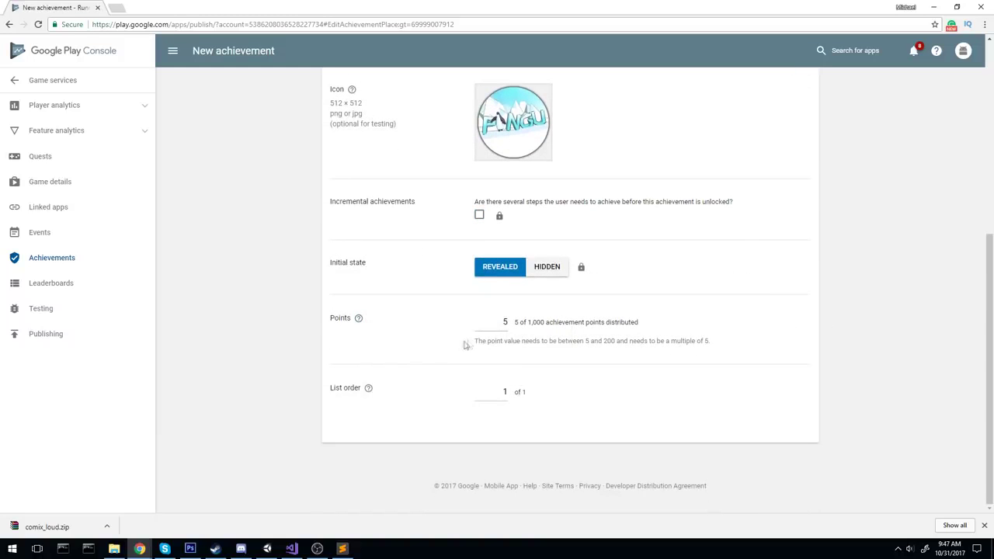
Set the Login achievement to 25 points and save it as a draft.
double_click(503, 322)
text(25)
click(491, 393)
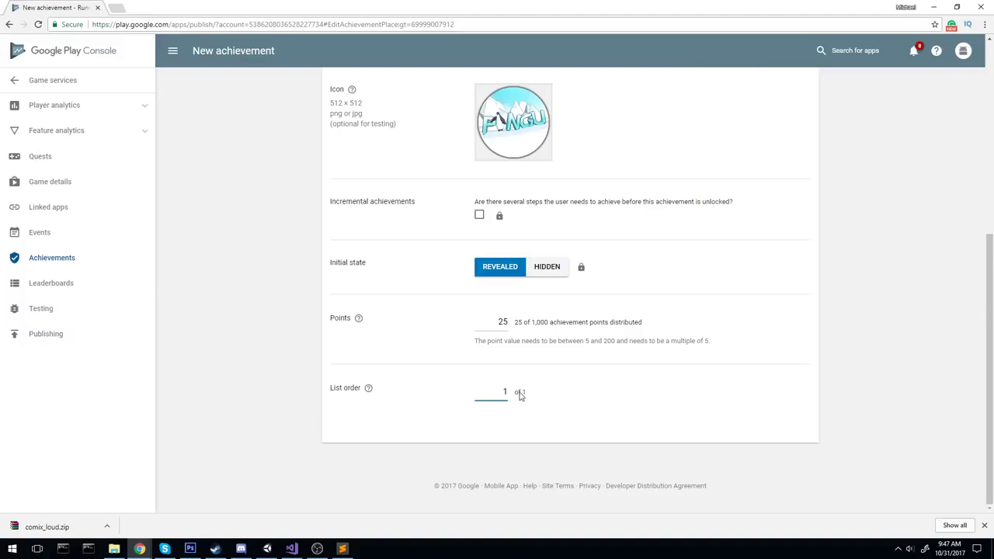
scroll(628, 389, up, 3)
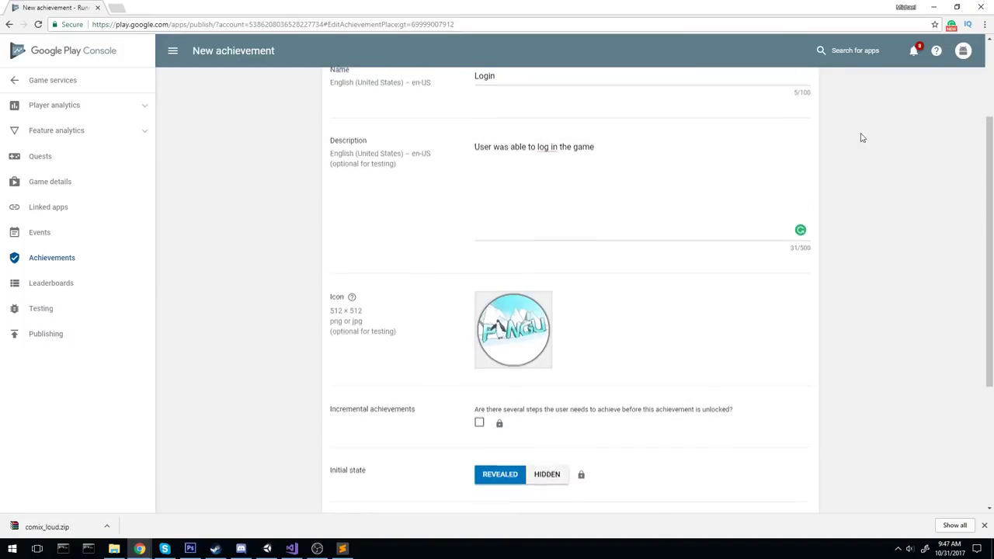
scroll(861, 137, up, 2)
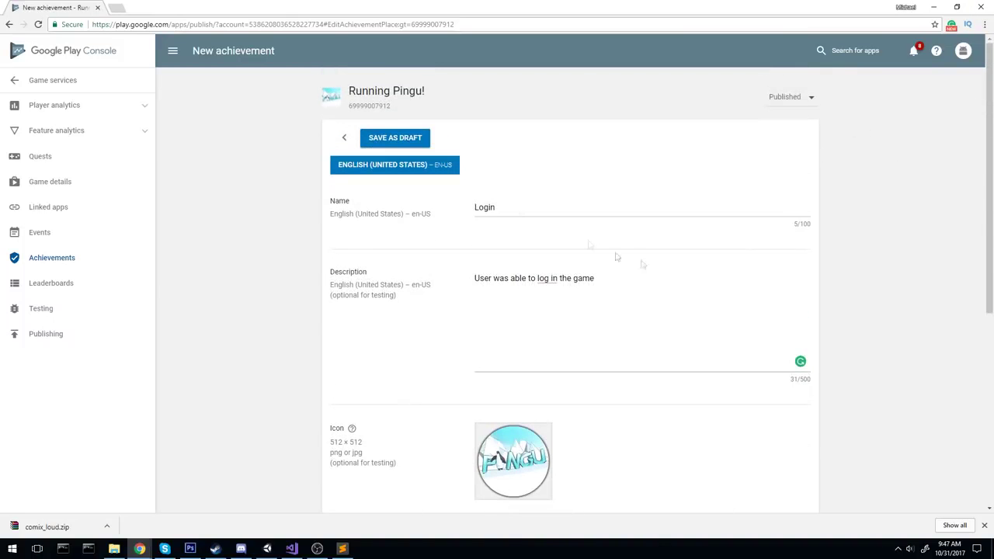
click(405, 140)
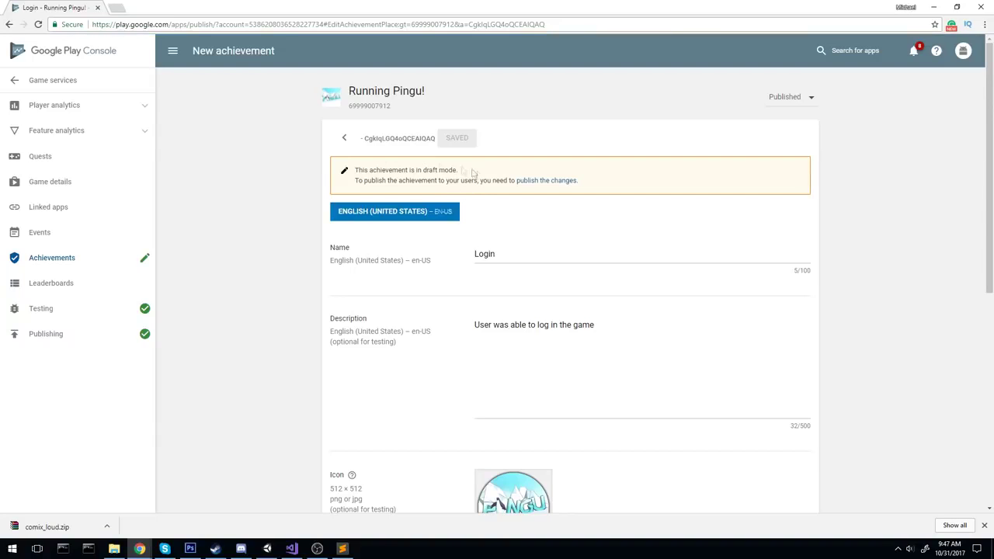
Review the draft-mode publishing notice, then start another new achievement from the Achievements list.
drag(355, 172, 460, 171)
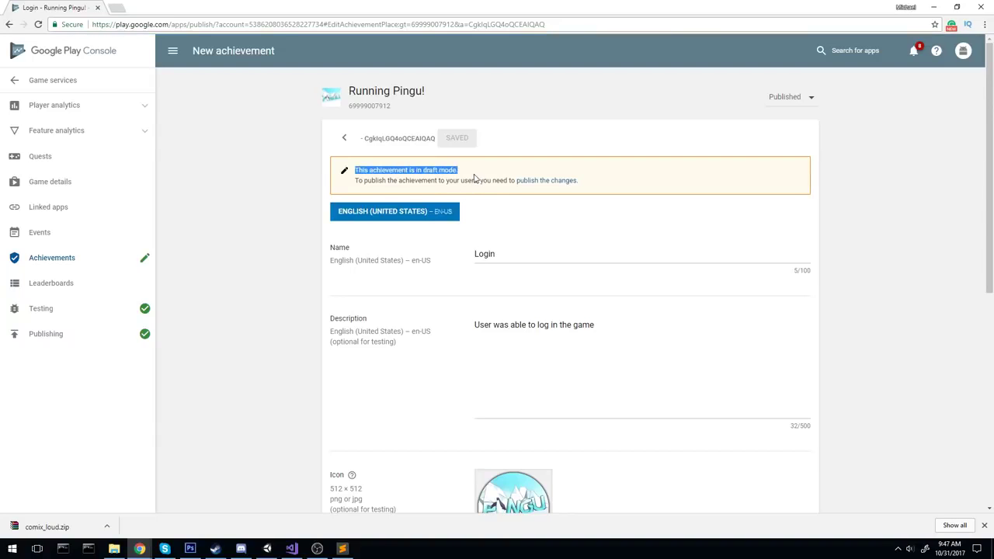
drag(355, 181, 471, 189)
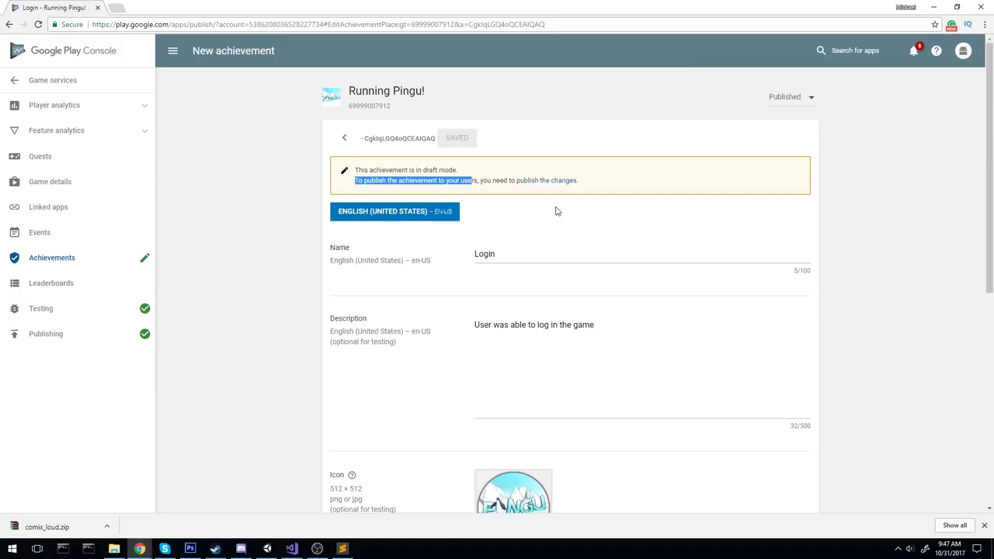
click(559, 210)
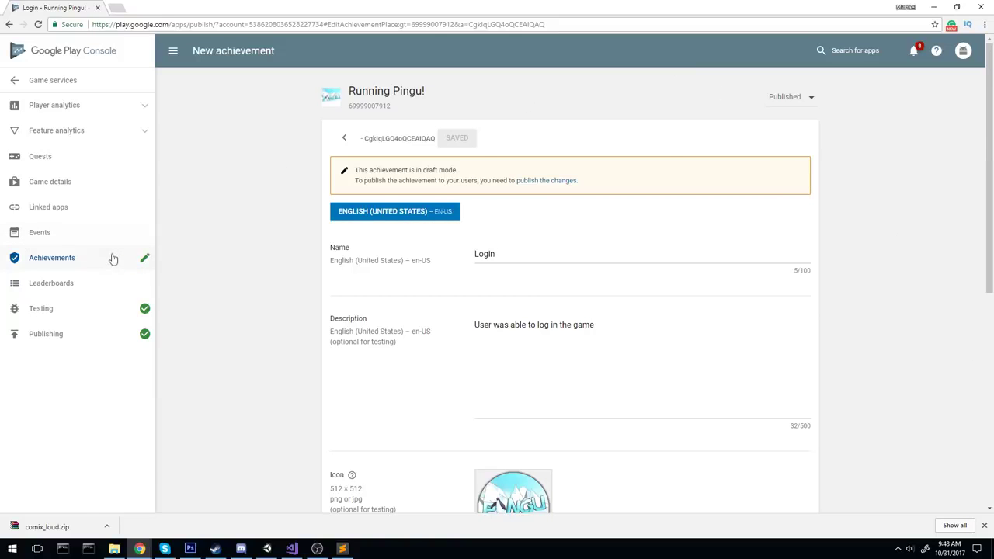
click(110, 258)
click(407, 144)
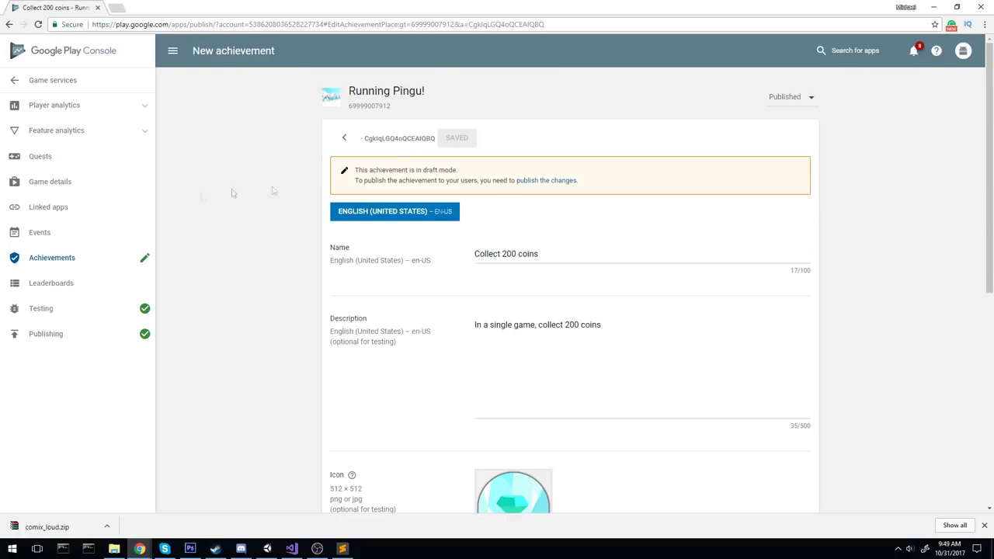
Review the Points column of the five achievements, totalling 525 points.
click(54, 263)
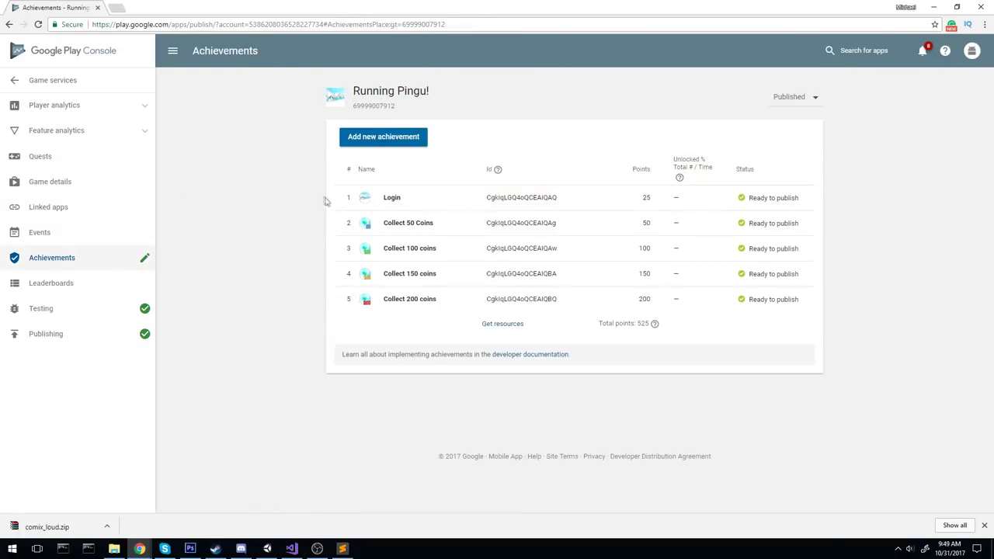
double_click(632, 171)
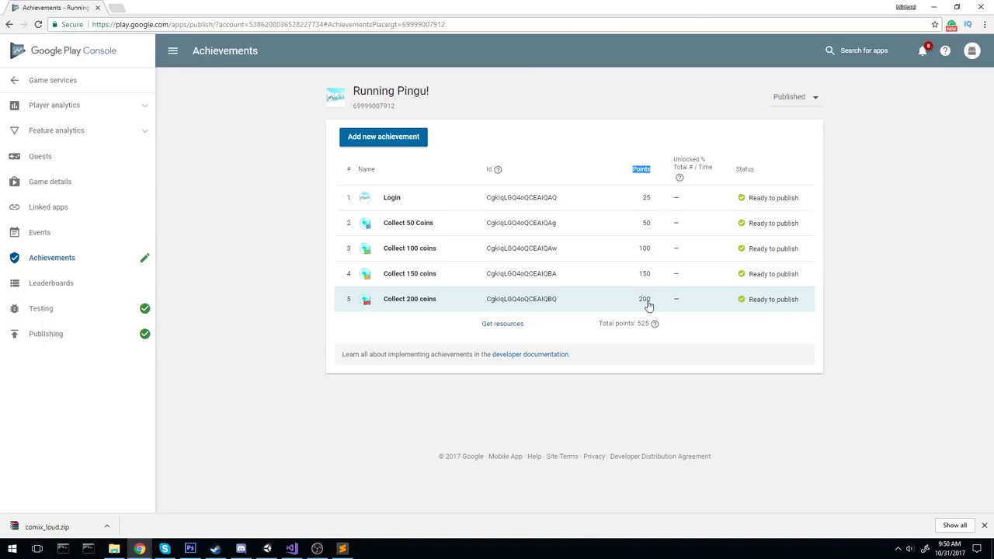
click(863, 288)
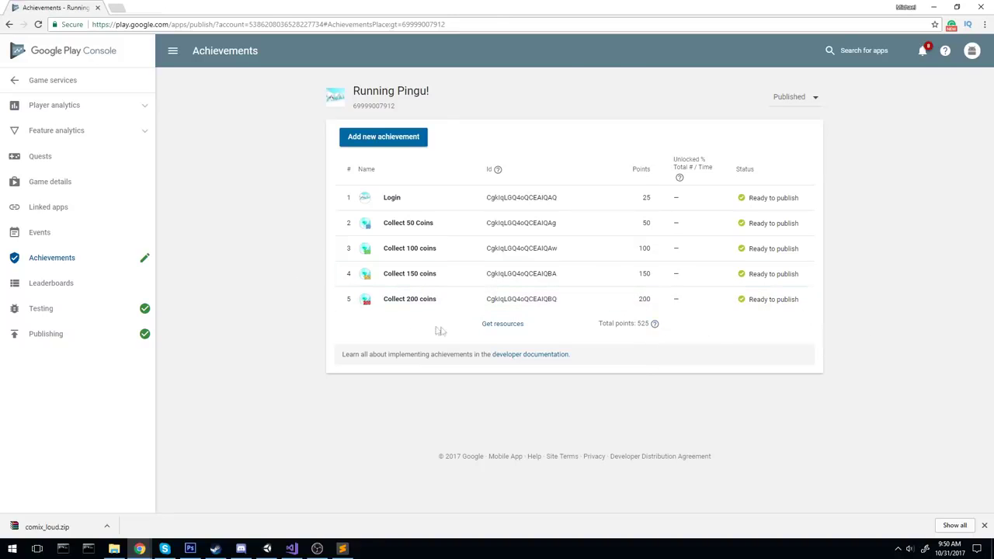
click(70, 287)
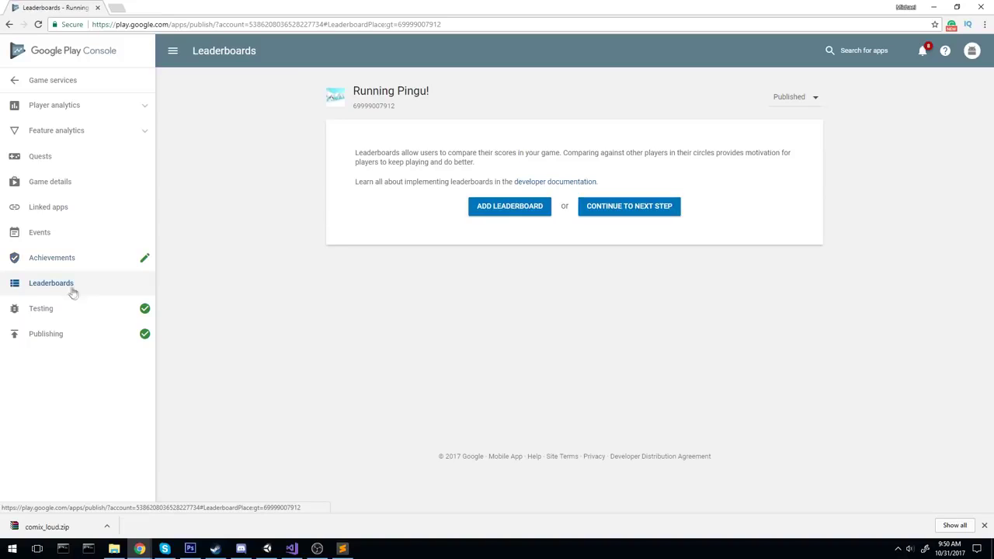
Create a Highscore leaderboard with plain numeric scores and zero decimal places.
click(527, 207)
text(Highscore)
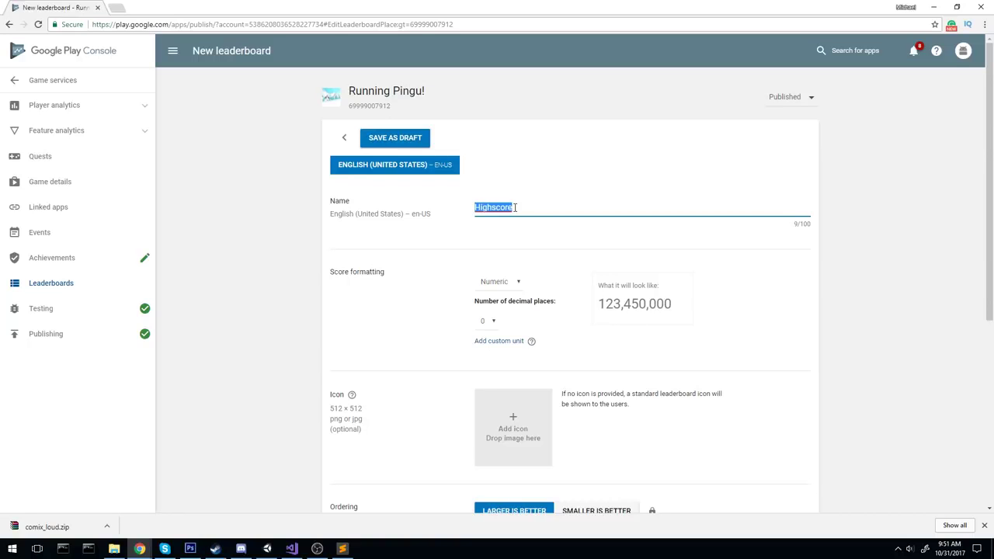
click(890, 233)
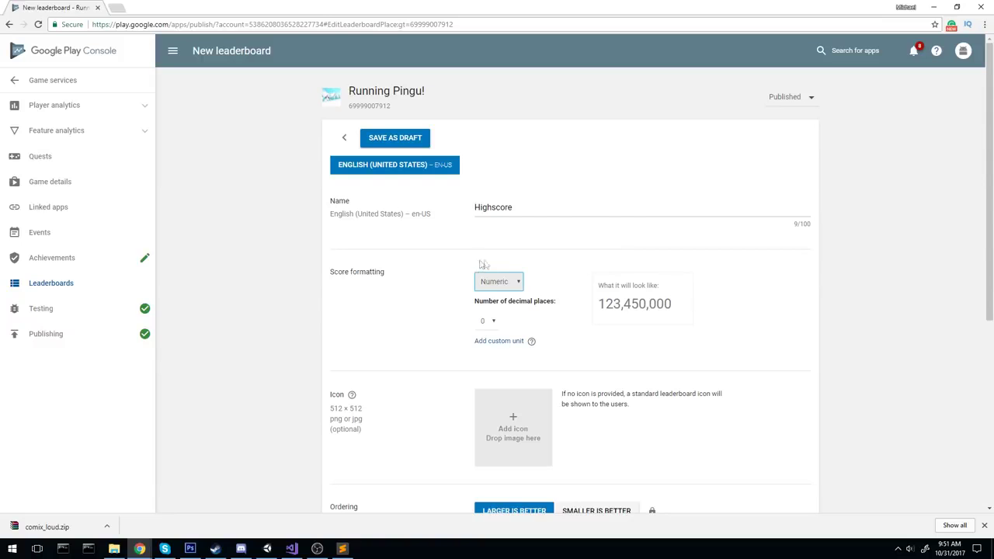
click(497, 285)
click(502, 305)
click(506, 282)
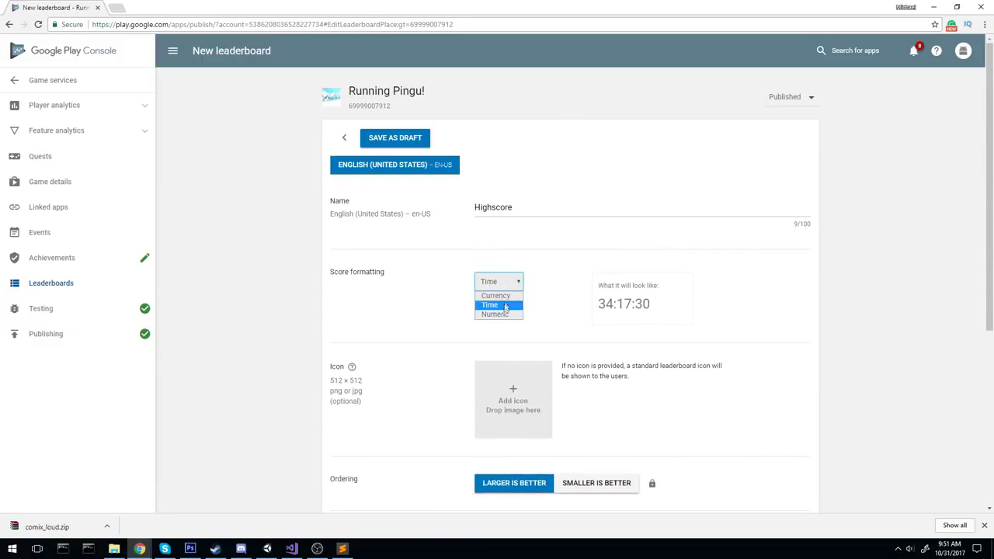
click(497, 296)
click(497, 310)
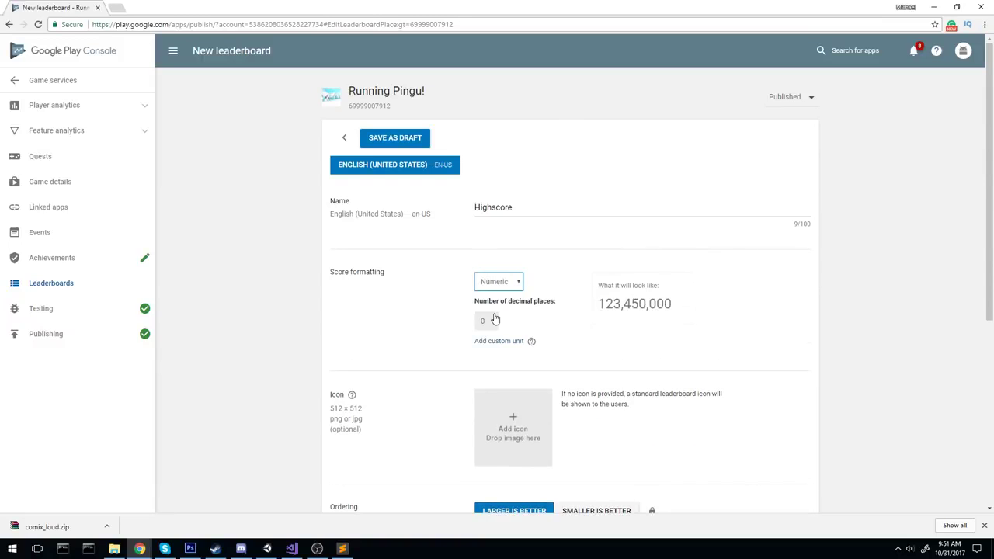
click(492, 321)
click(556, 324)
click(490, 321)
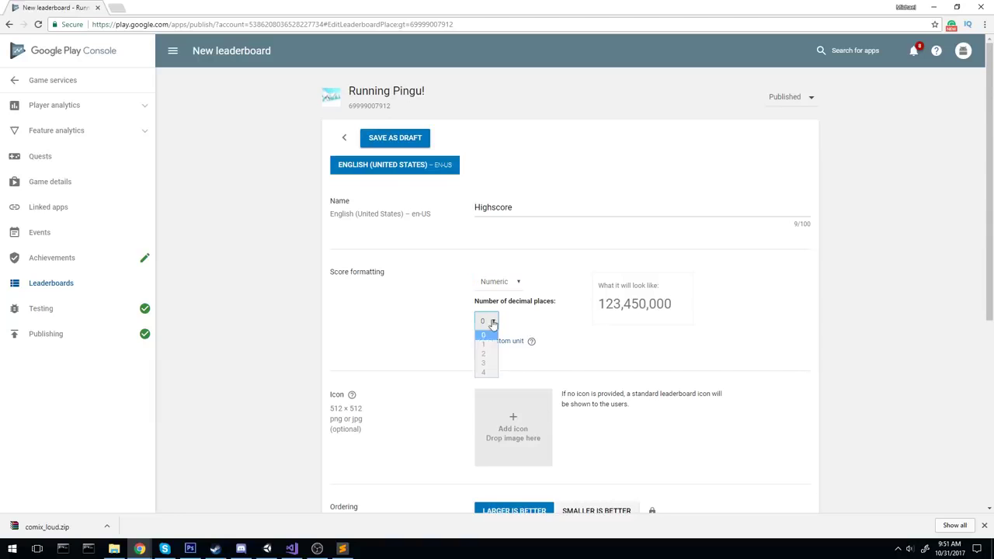
click(485, 346)
click(488, 321)
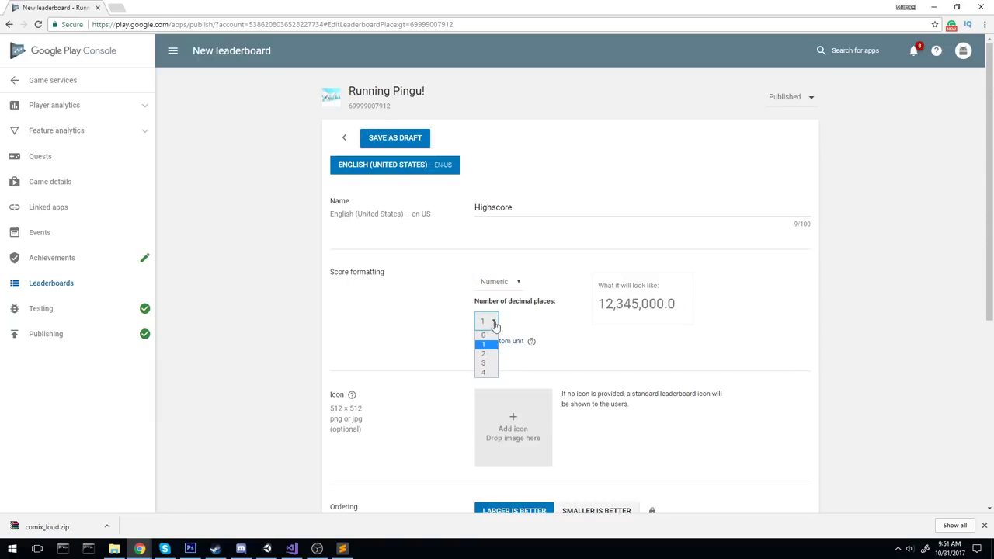
click(483, 335)
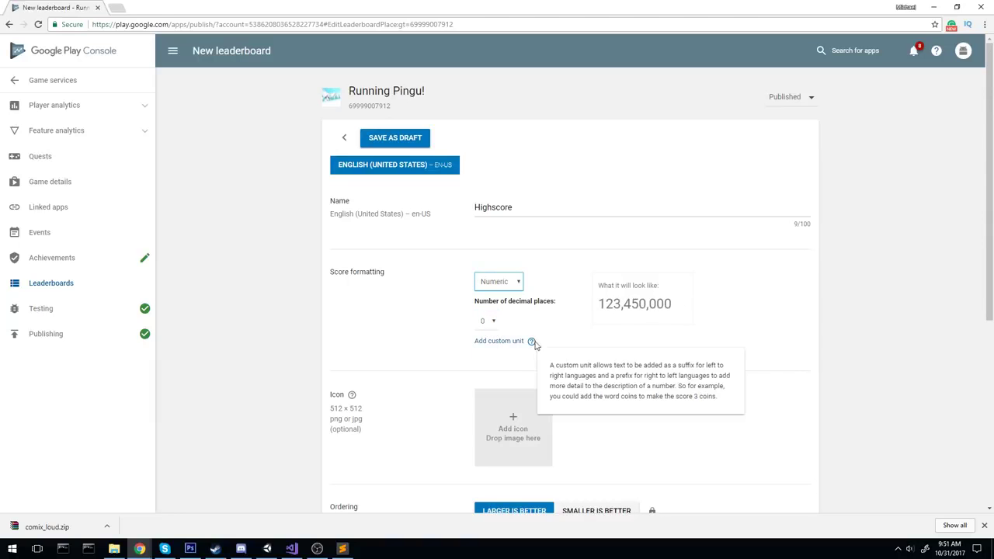
Add the Pingu image as the Highscore leaderboard icon.
scroll(548, 350, down, 1)
scroll(548, 349, up, 1)
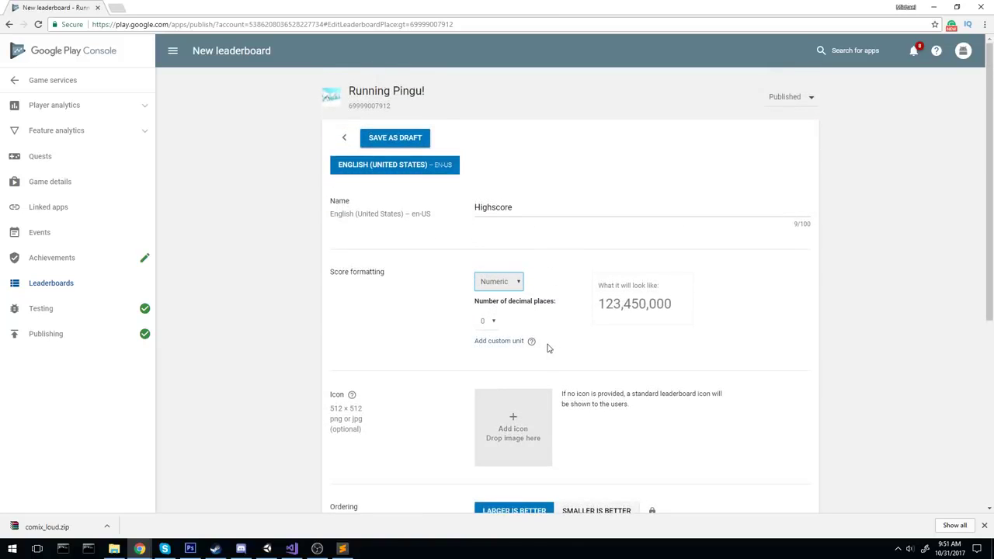
scroll(544, 334, down, 2)
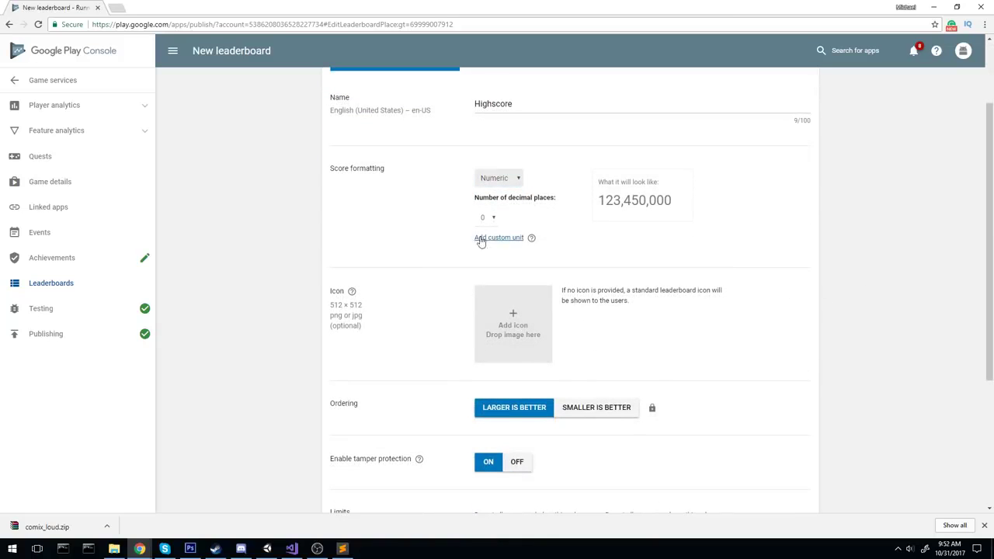
click(532, 237)
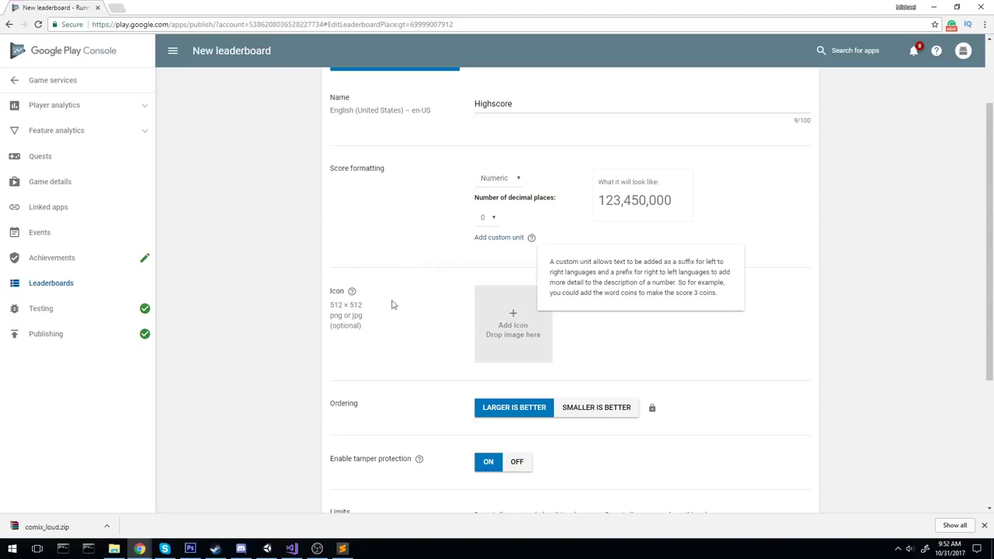
click(532, 330)
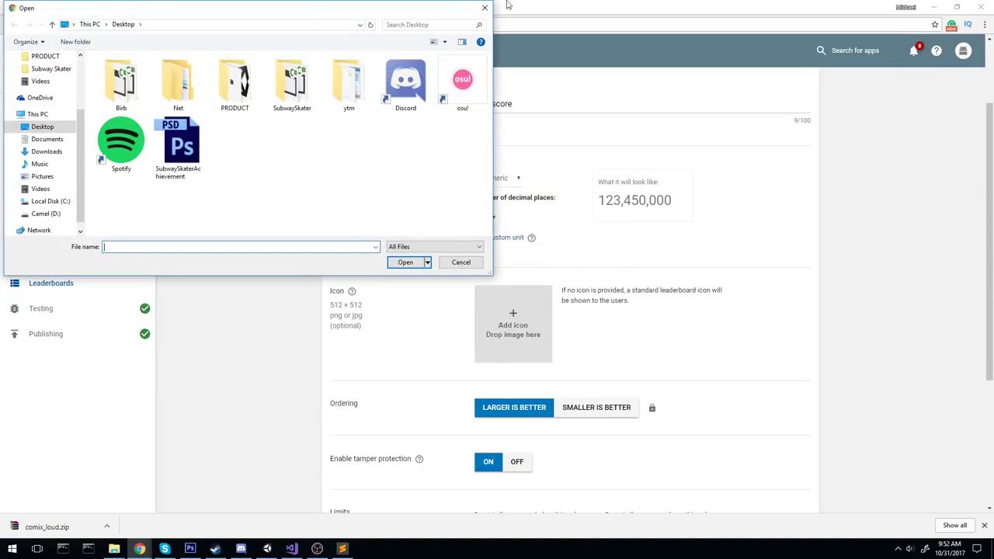
click(487, 8)
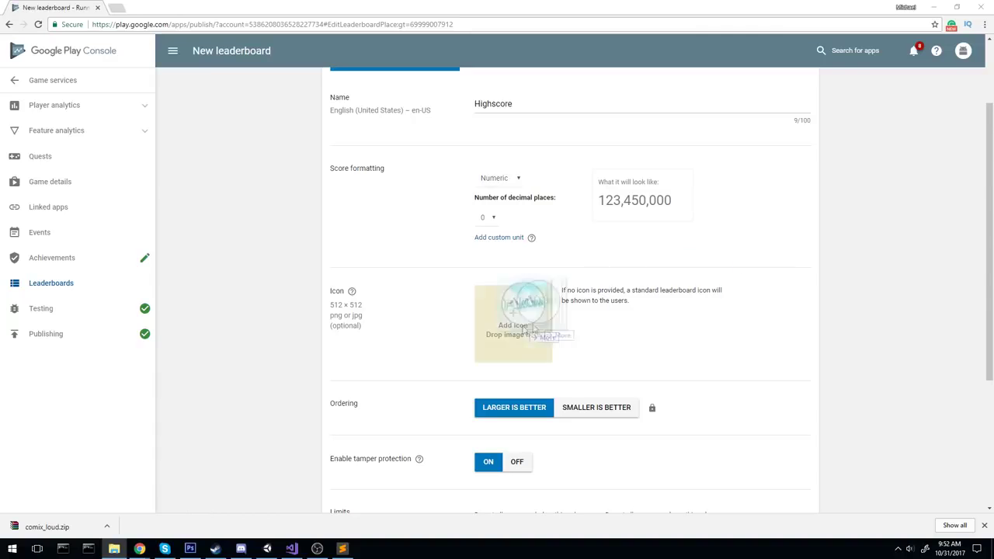
drag(113, 549, 516, 322)
Set the leaderboard's lowest allowed score to 10 and save it as a draft.
scroll(867, 206, down, 2)
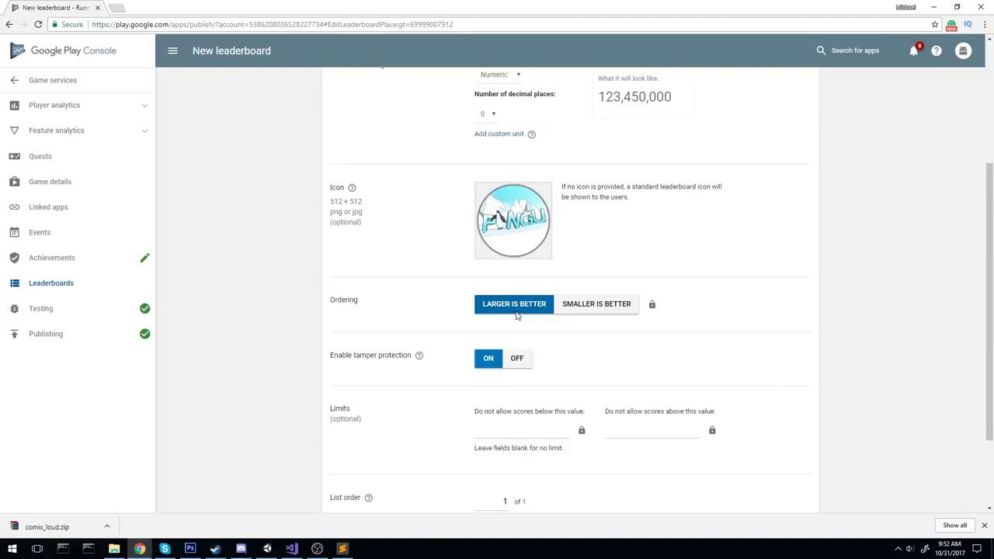
scroll(386, 368, down, 1)
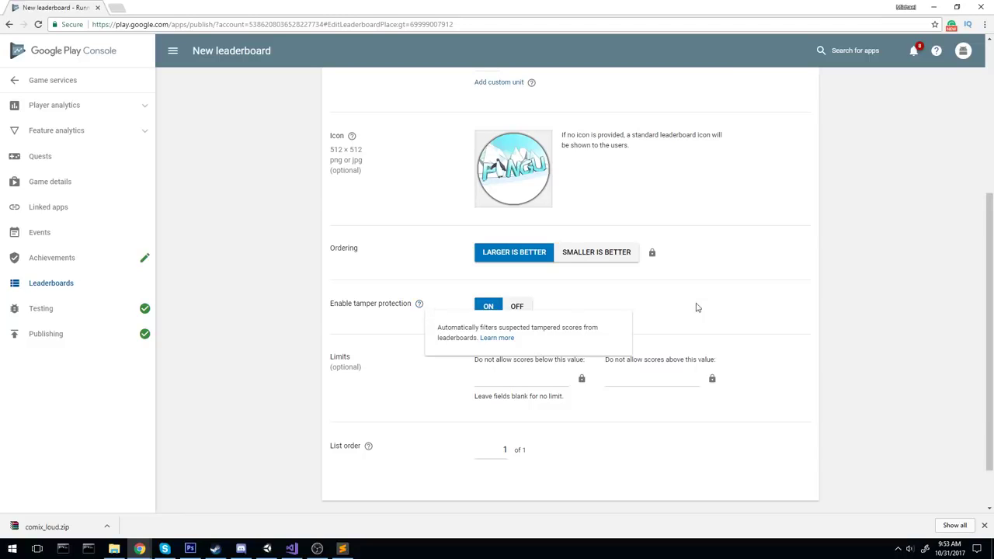
scroll(645, 313, down, 1)
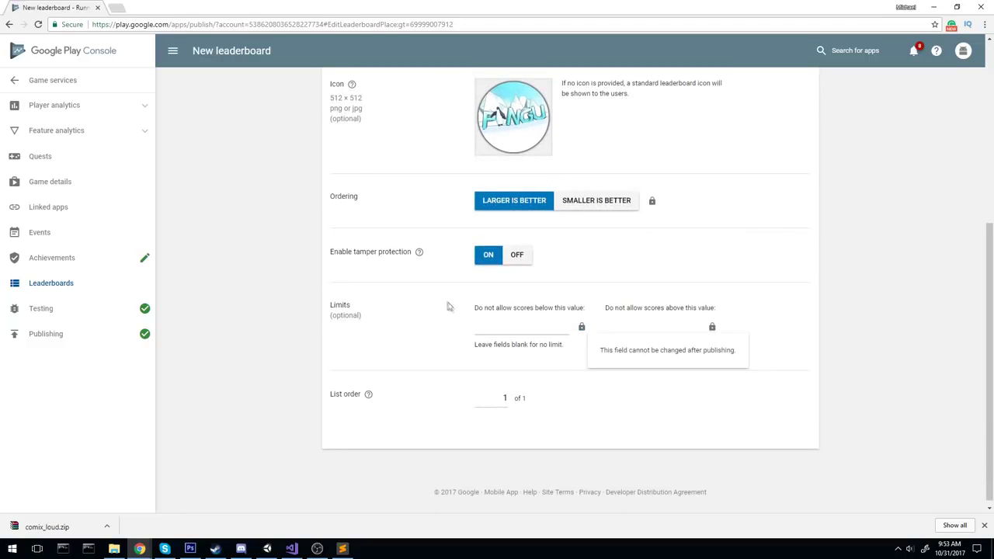
click(548, 330)
text(10)
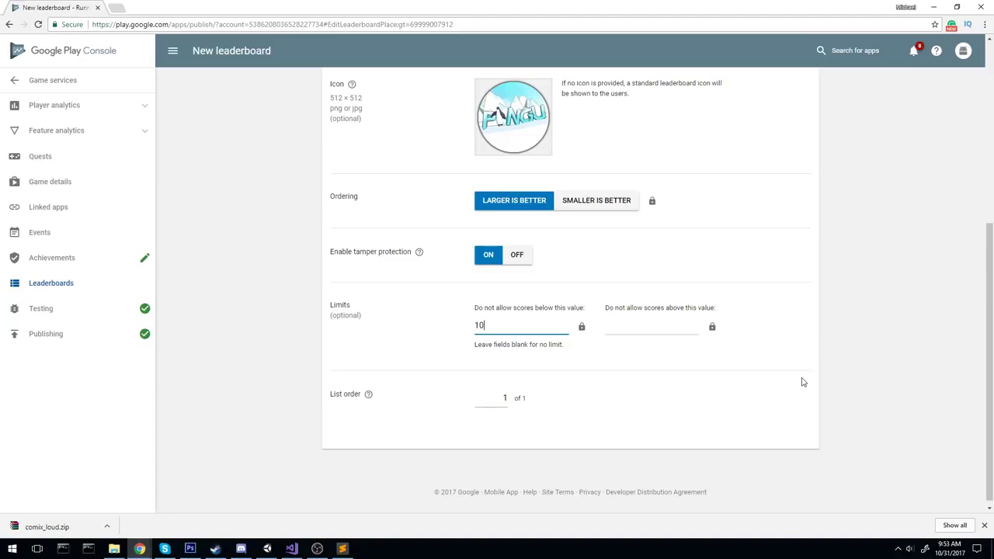
click(673, 331)
click(501, 399)
scroll(645, 446, up, 4)
click(404, 138)
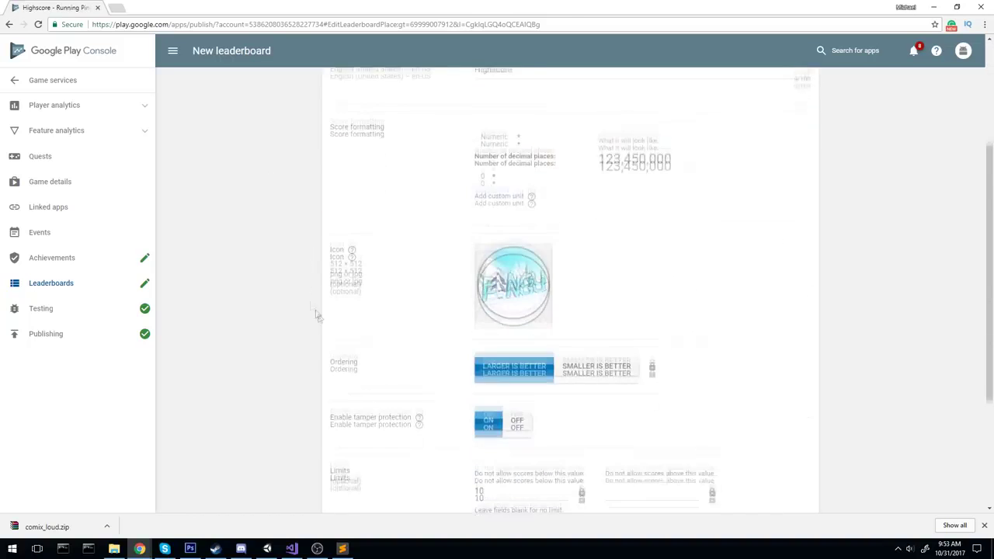
Scroll through the saved Highscore leaderboard to verify its settings, then return to the achievements list.
scroll(321, 321, down, 3)
scroll(311, 349, down, 2)
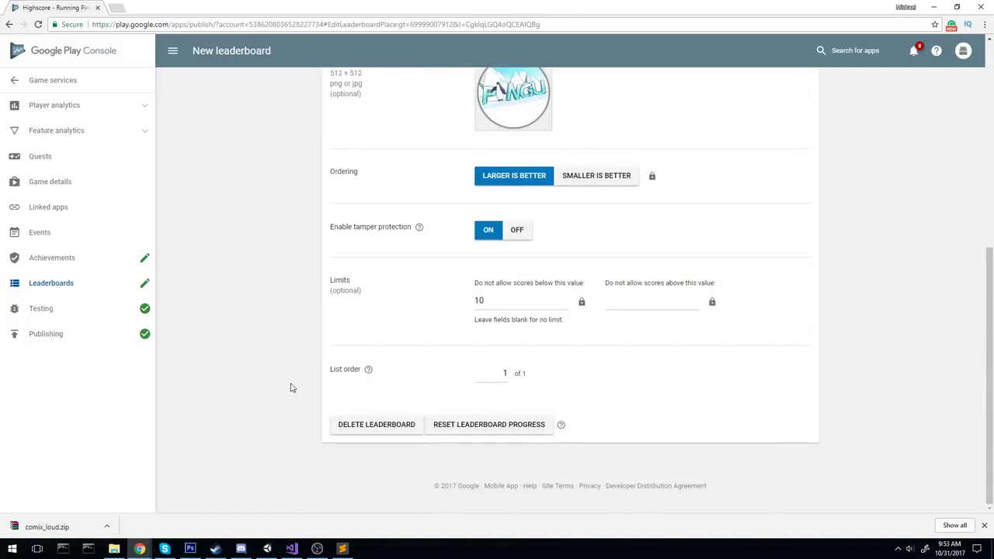
scroll(311, 317, up, 4)
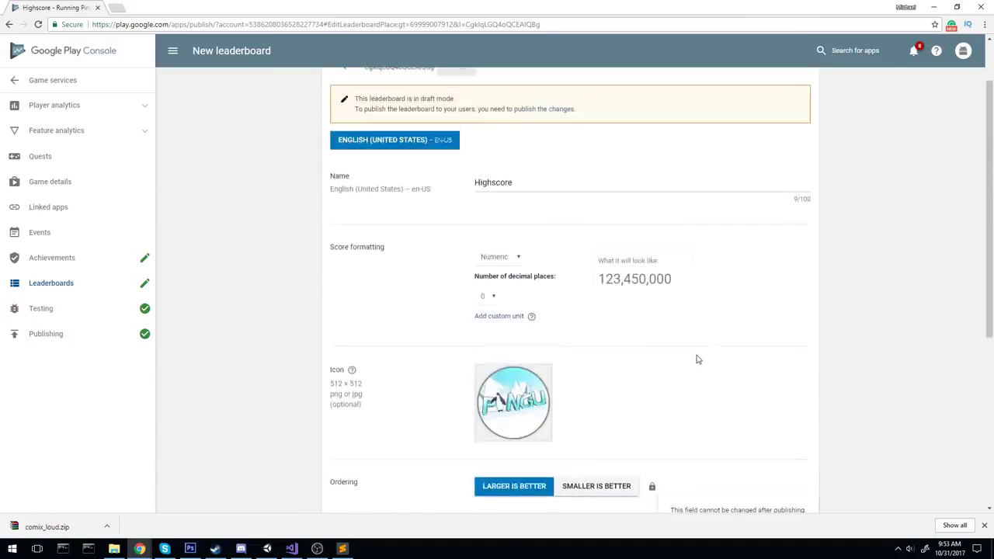
scroll(699, 342, up, 1)
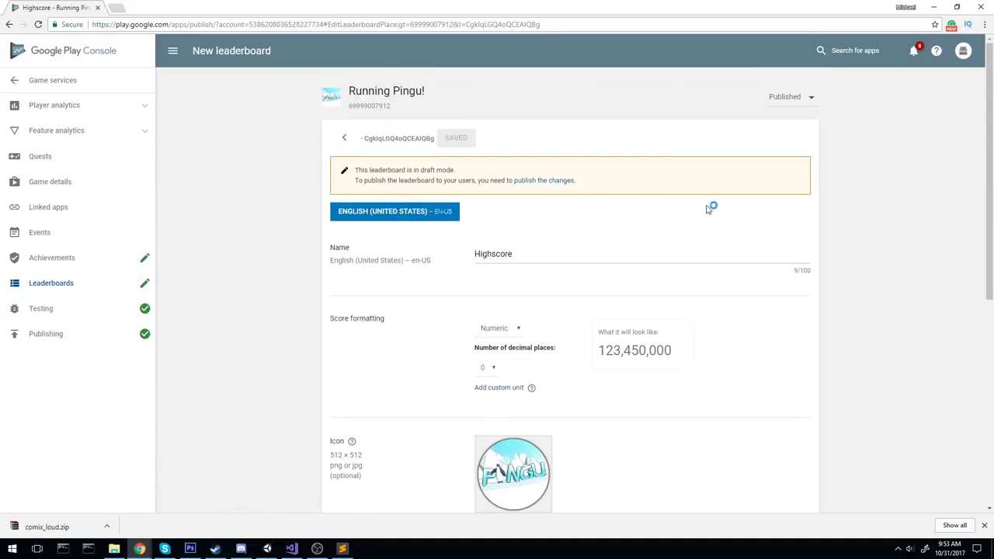
scroll(703, 233, down, 3)
scroll(578, 214, down, 2)
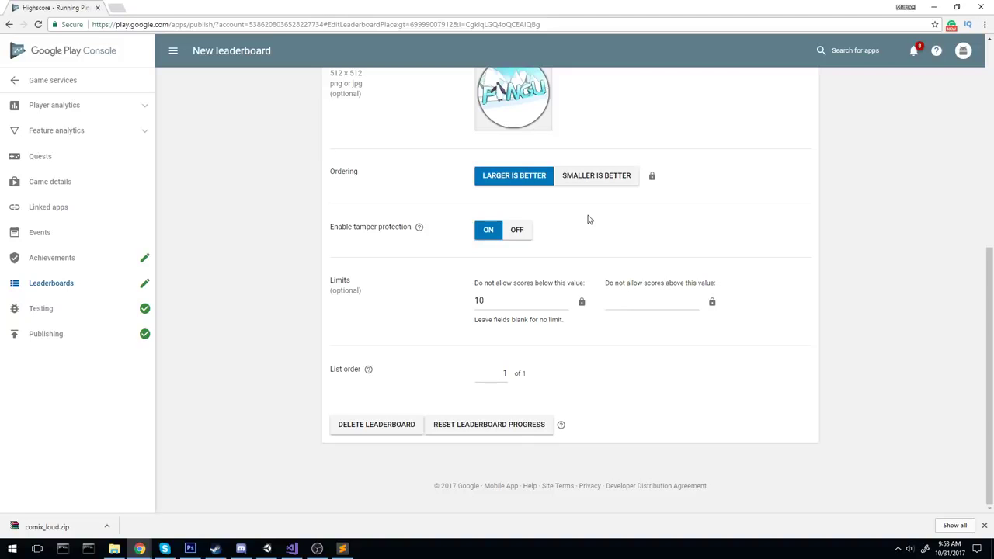
scroll(699, 226, up, 3)
scroll(730, 226, up, 2)
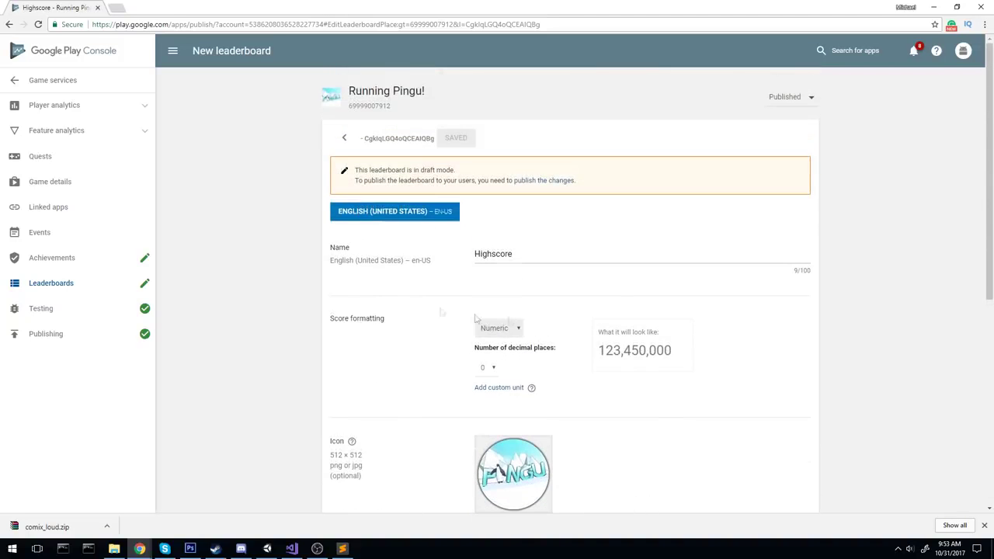
click(84, 258)
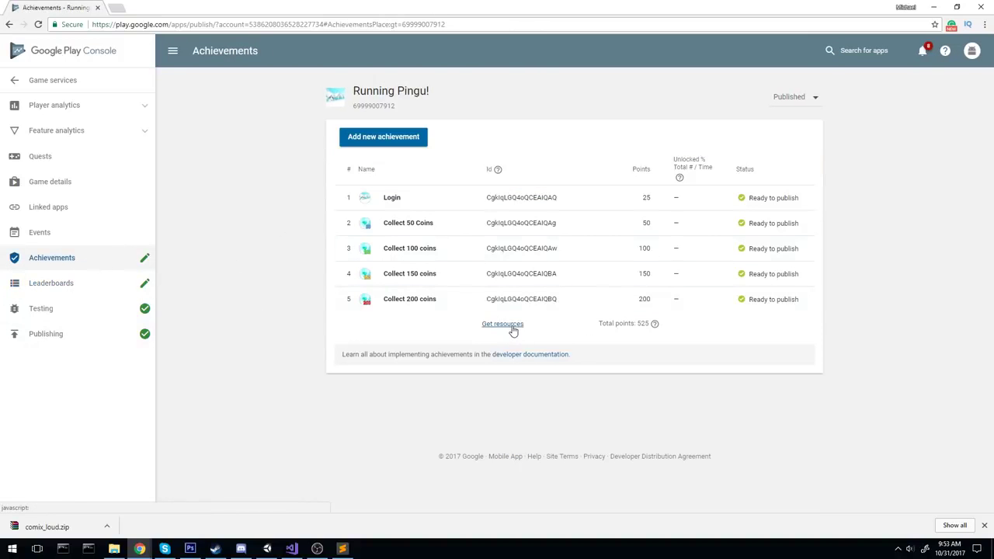
Open the Android export resources and inspect the 150-coins achievement and Highscore leaderboard IDs.
click(511, 325)
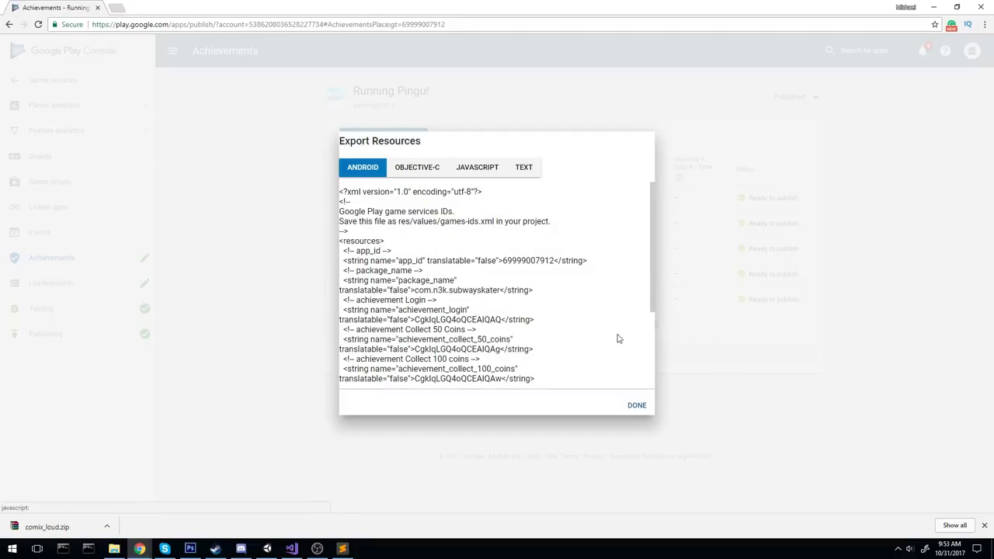
scroll(484, 297, down, 3)
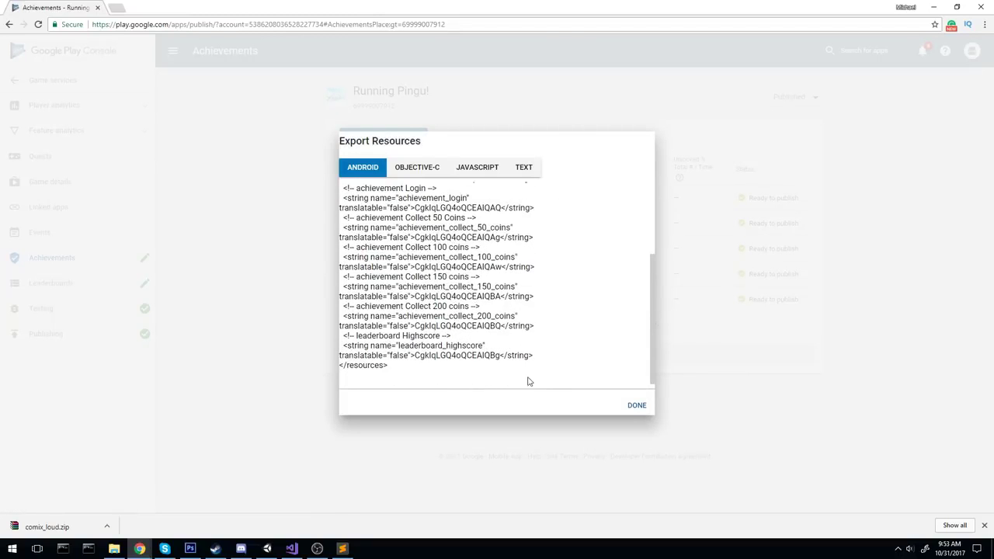
scroll(527, 382, up, 5)
scroll(501, 272, down, 3)
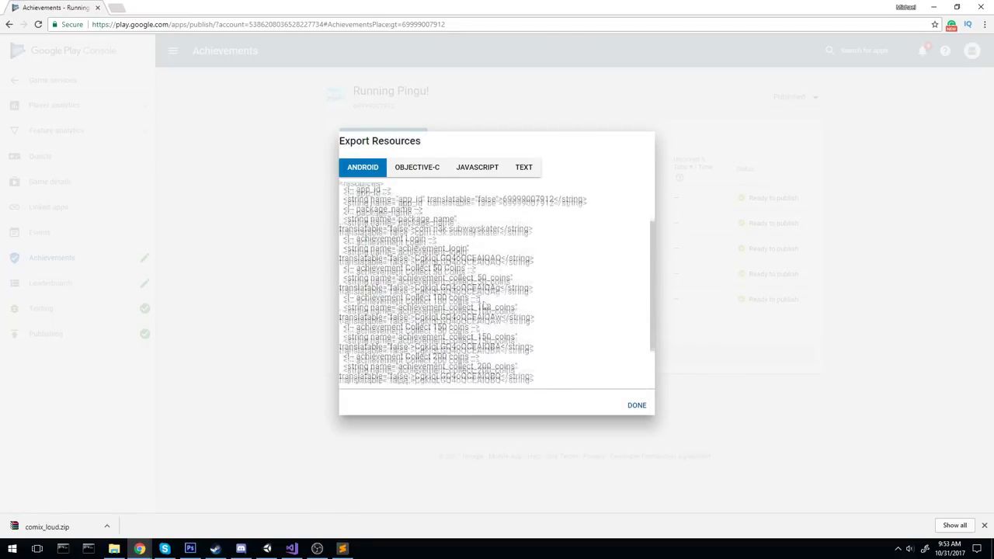
drag(535, 296, 340, 288)
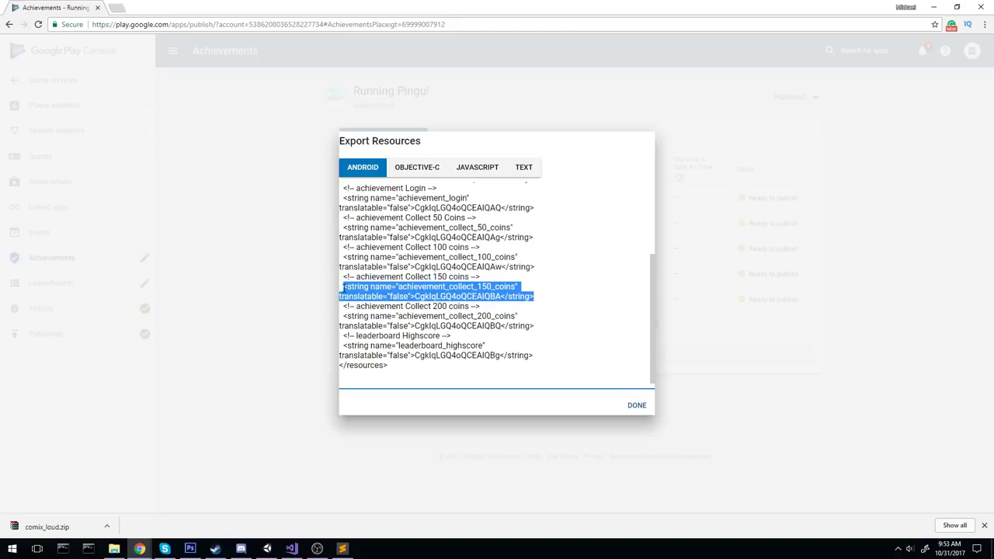
double_click(467, 296)
double_click(457, 355)
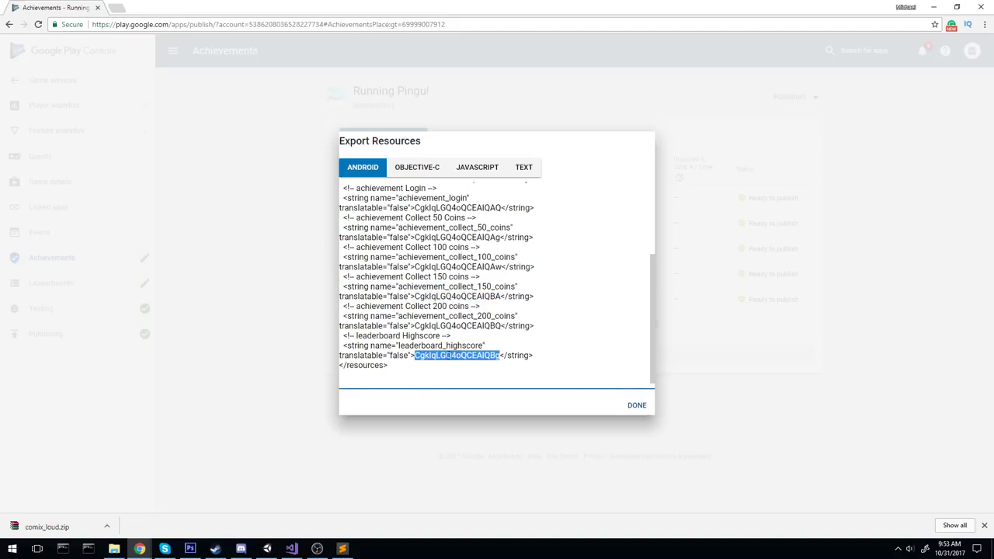
click(408, 380)
scroll(418, 365, up, 3)
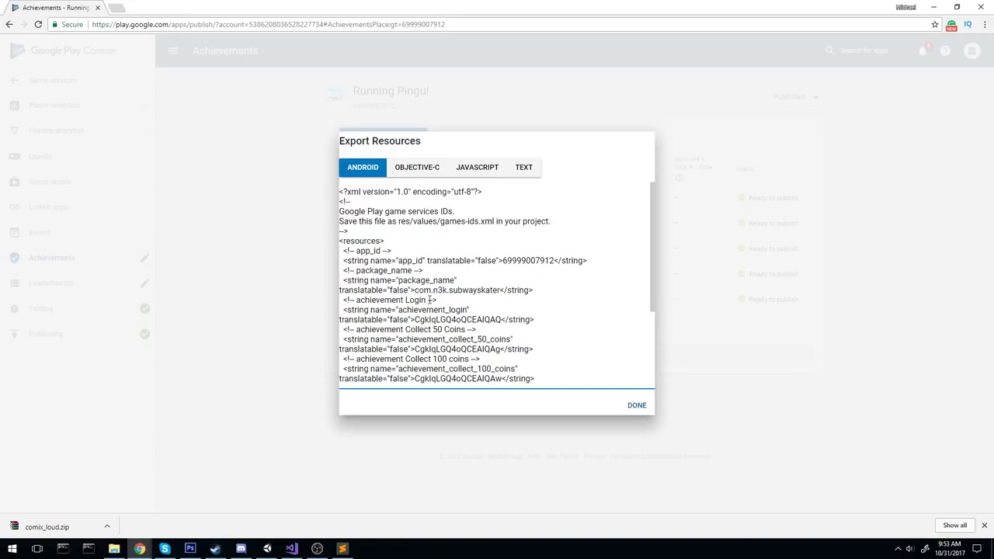
Copy the entire Android resources XML and switch to Unity.
key(ctrl+a)
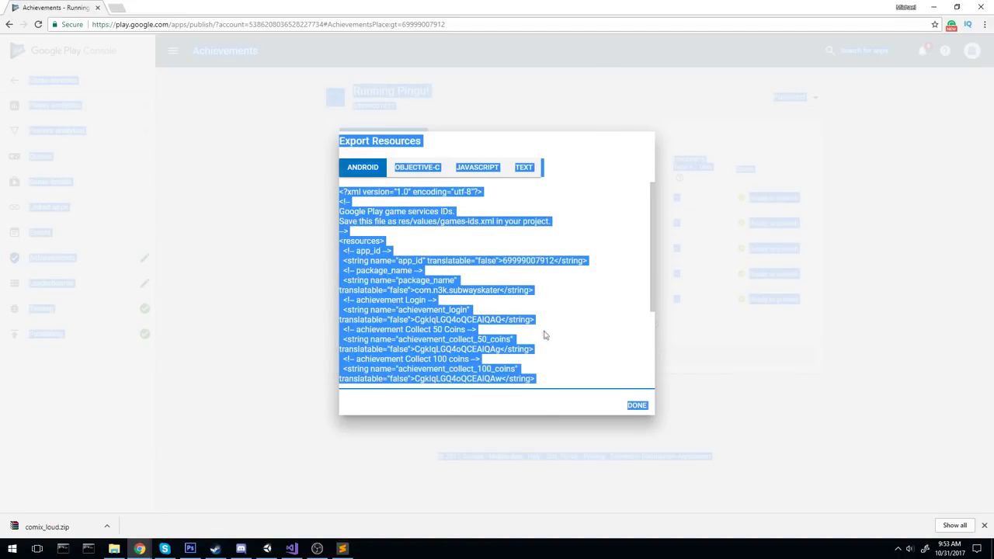
click(544, 354)
scroll(457, 355, down, 3)
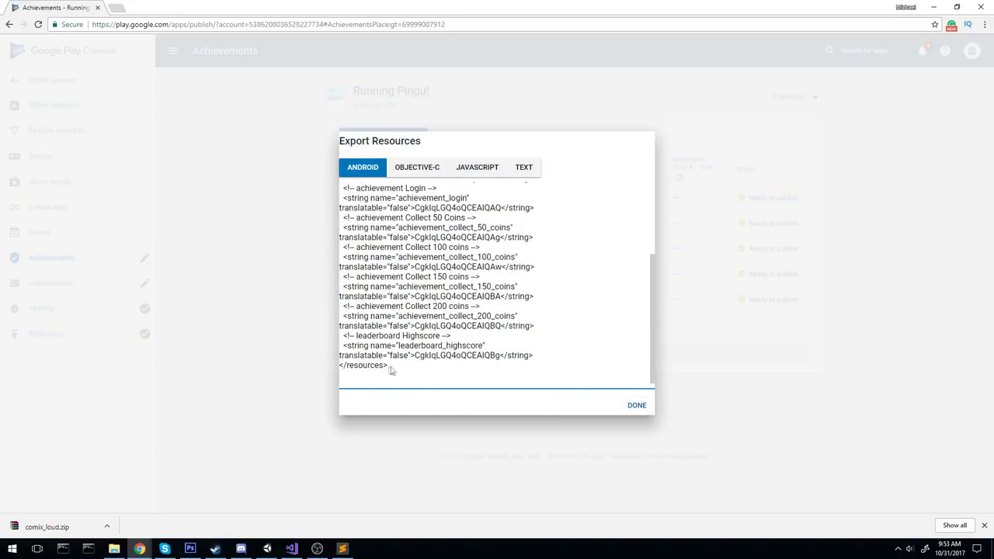
key(ctrl+a)
right_click(380, 222)
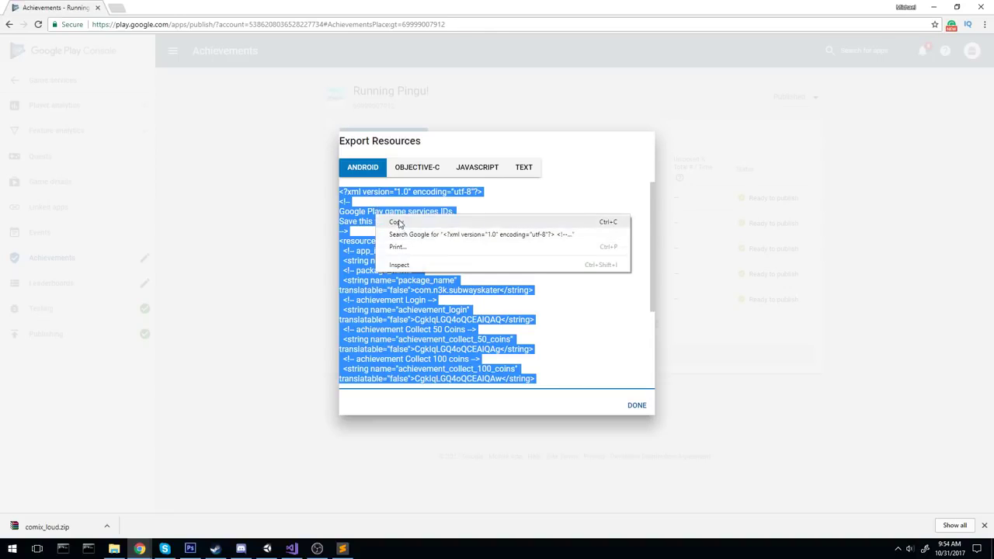
click(396, 222)
click(267, 549)
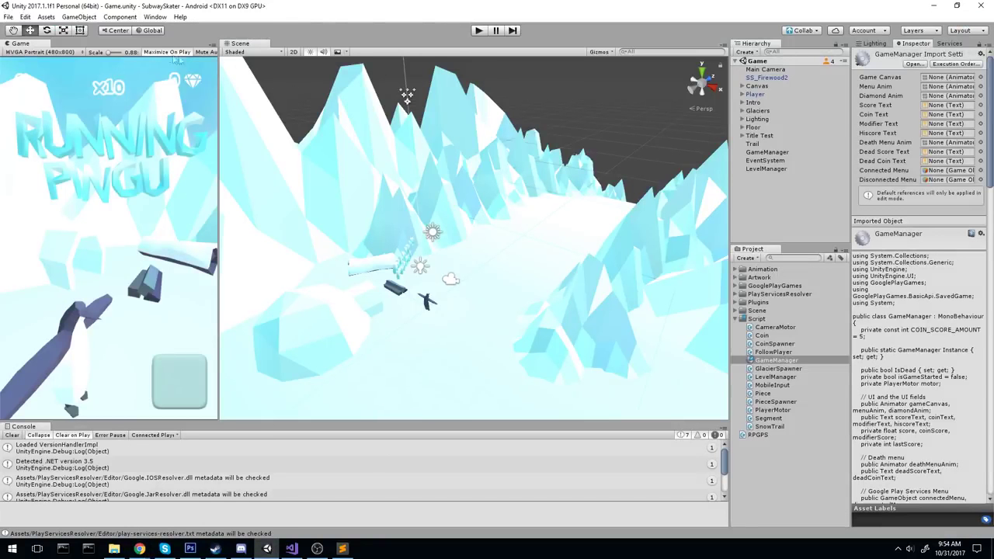
Paste the resources XML into Play Games Android setup, keeping constants class RPGPS.
click(119, 16)
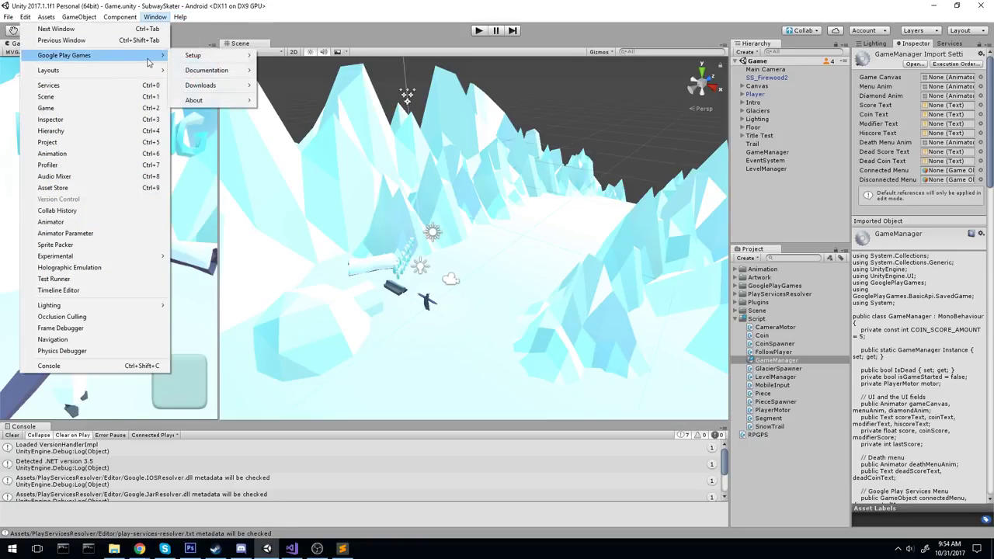
mouse_move(194, 55)
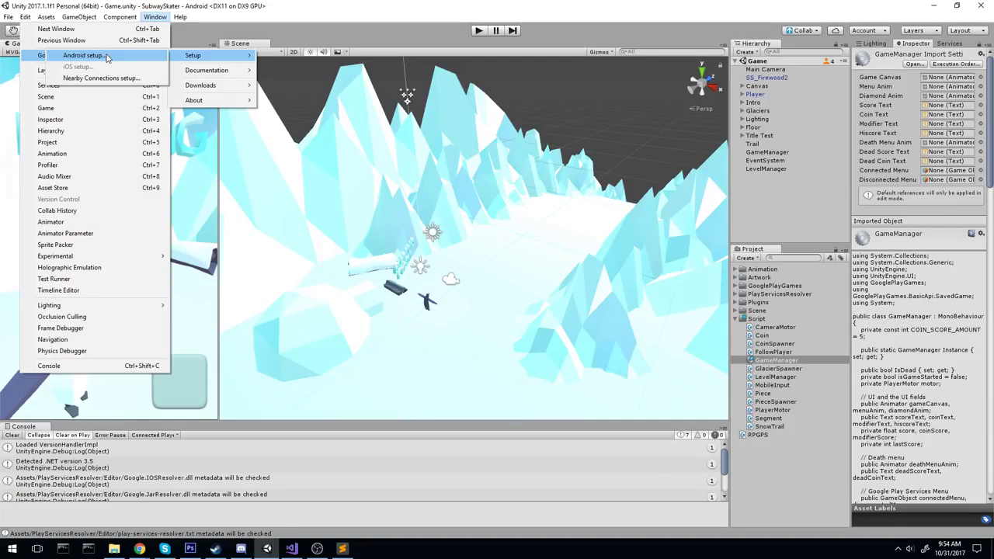
click(108, 58)
click(417, 323)
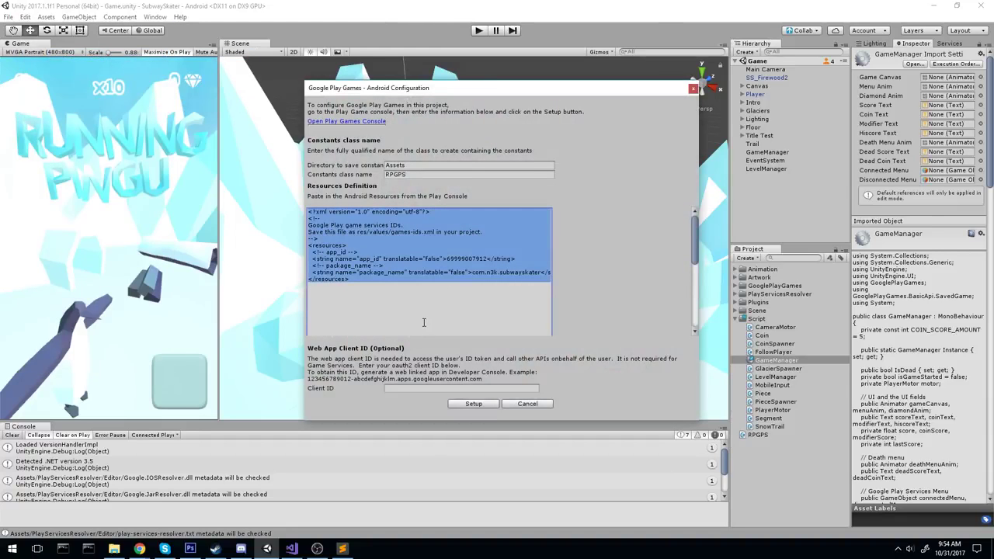
key(ctrl+v)
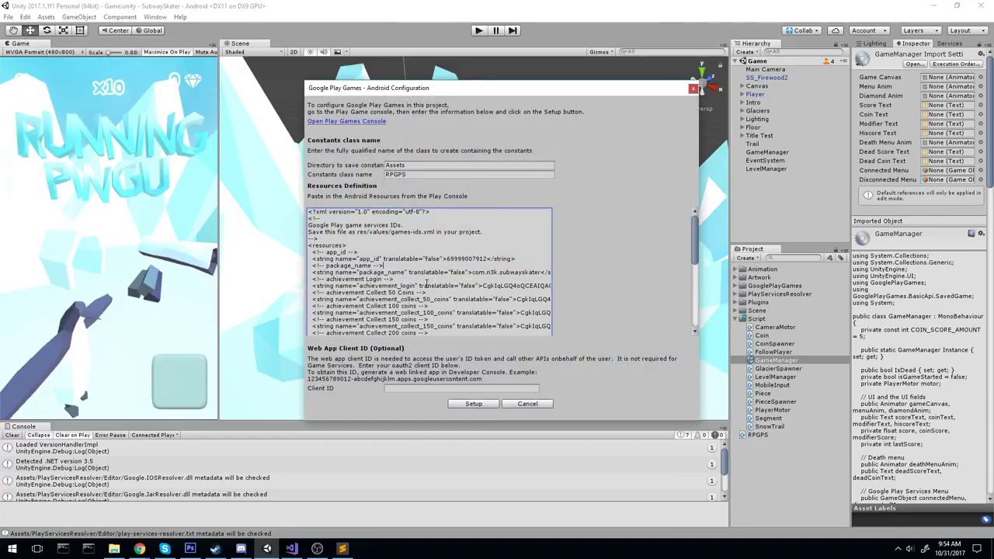
key(ctrl+a)
click(394, 175)
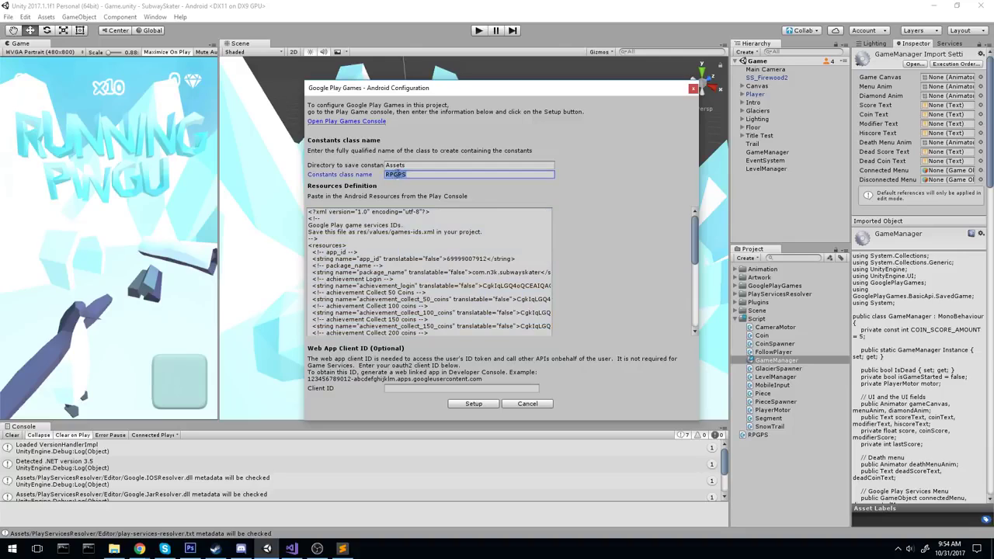
click(391, 216)
click(397, 175)
click(414, 175)
drag(387, 177, 404, 178)
click(387, 272)
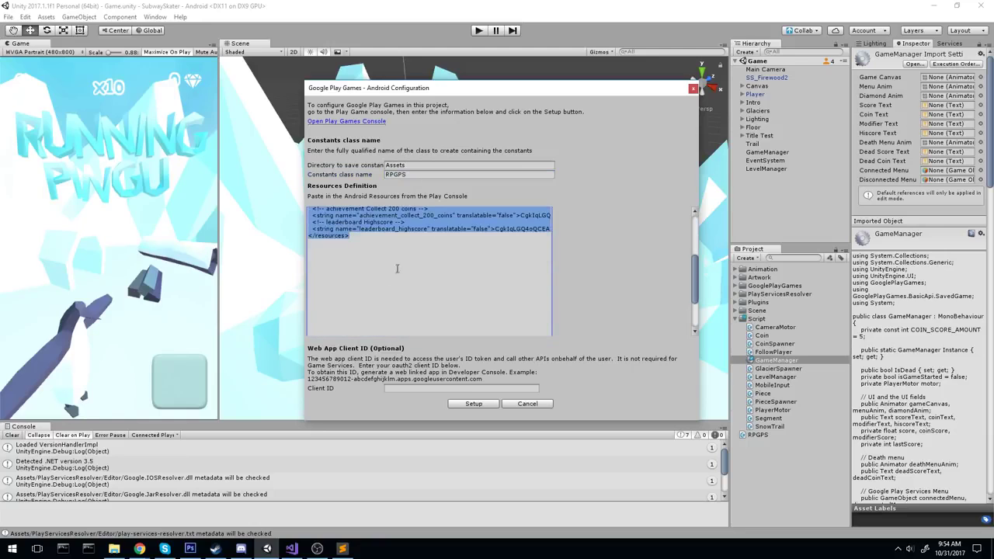
Run the Android setup, dismiss the success messages, and return to the Play Console.
click(470, 403)
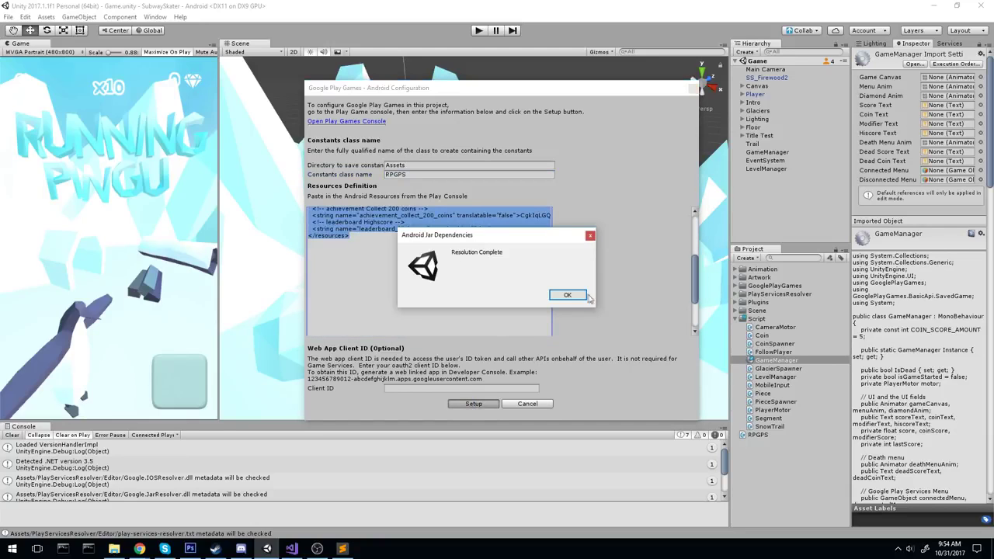
click(576, 294)
click(575, 296)
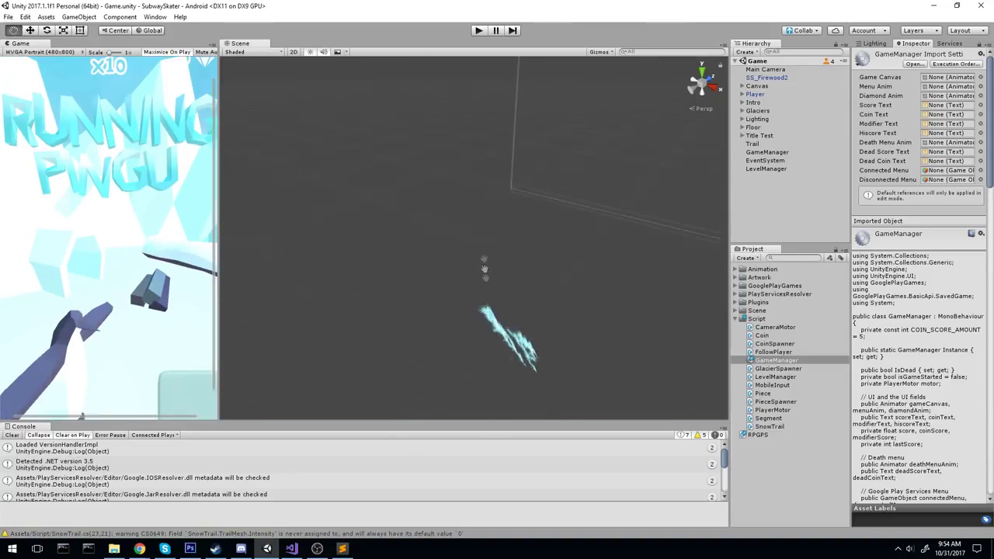
click(773, 145)
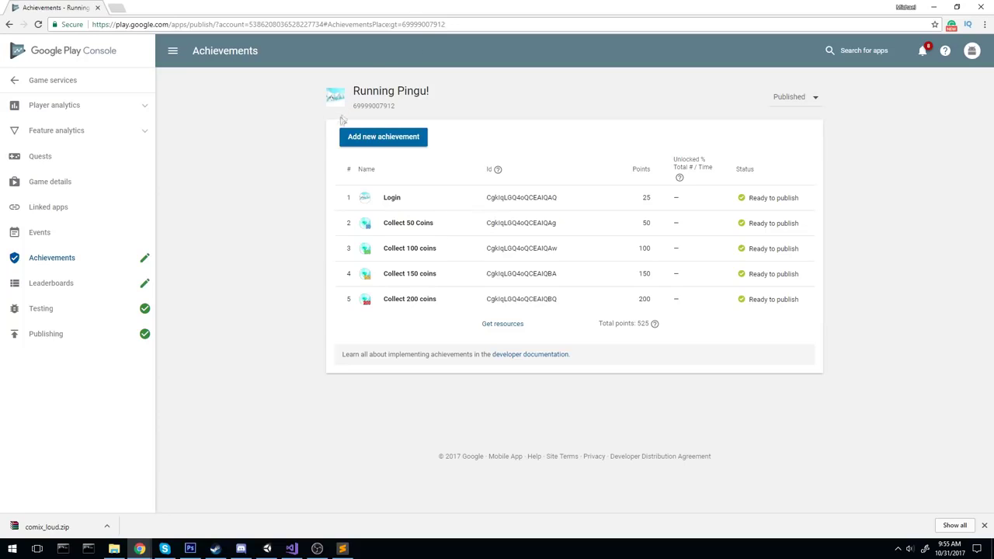
Review the listed achievements, then check the pending changes on the Publishing page.
drag(277, 147, 849, 298)
click(849, 298)
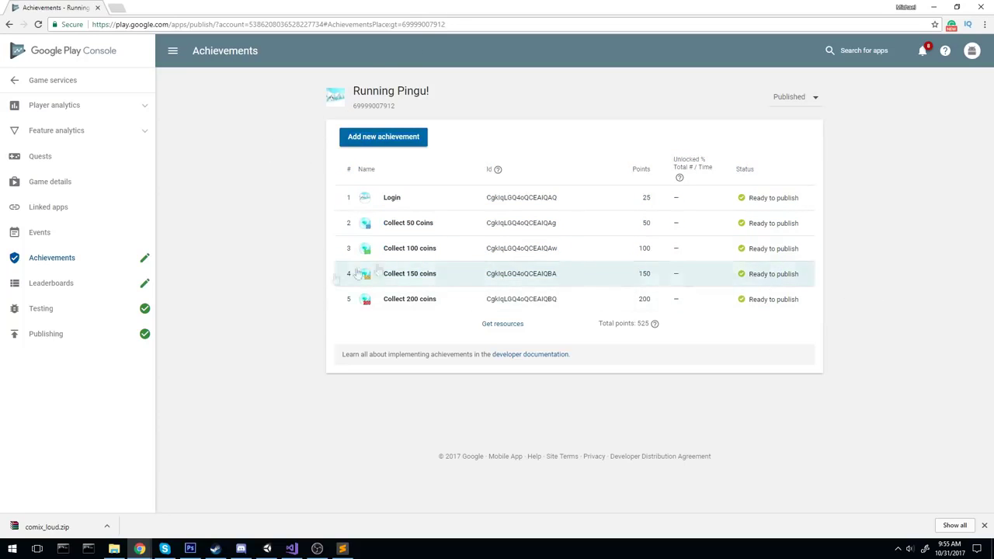
click(70, 338)
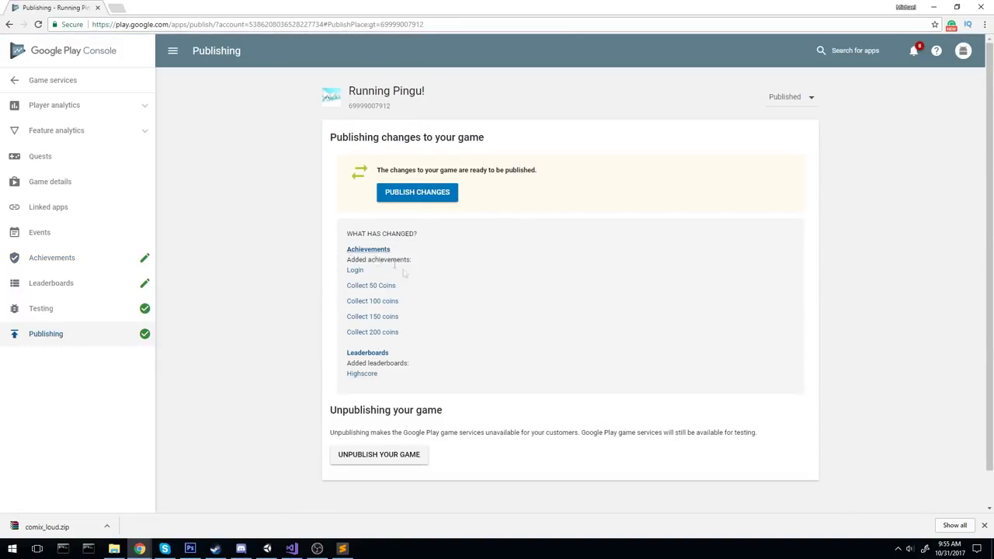
scroll(396, 268, down, 1)
scroll(381, 264, up, 1)
drag(414, 373, 342, 235)
click(295, 218)
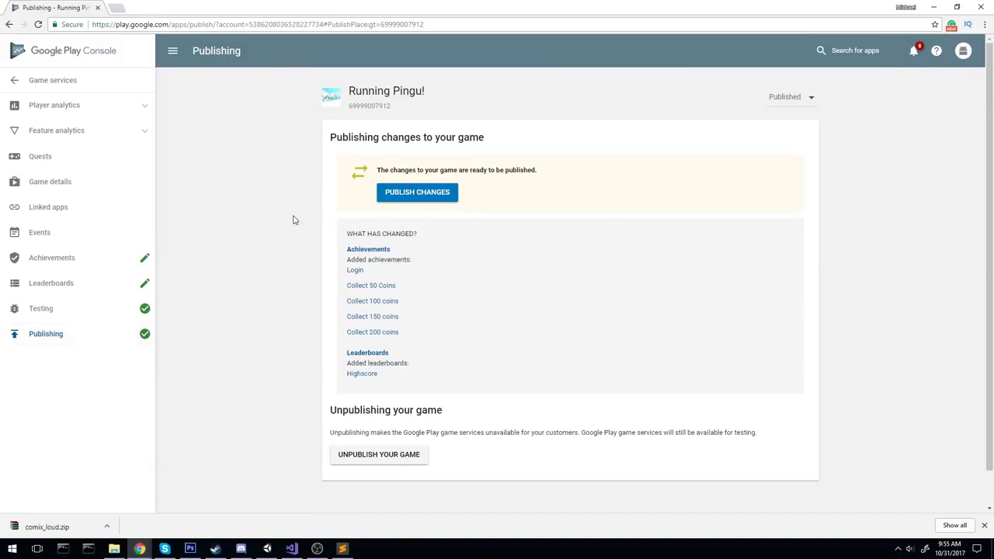
Publish the pending game services changes now and dismiss the confirmation banner.
click(422, 194)
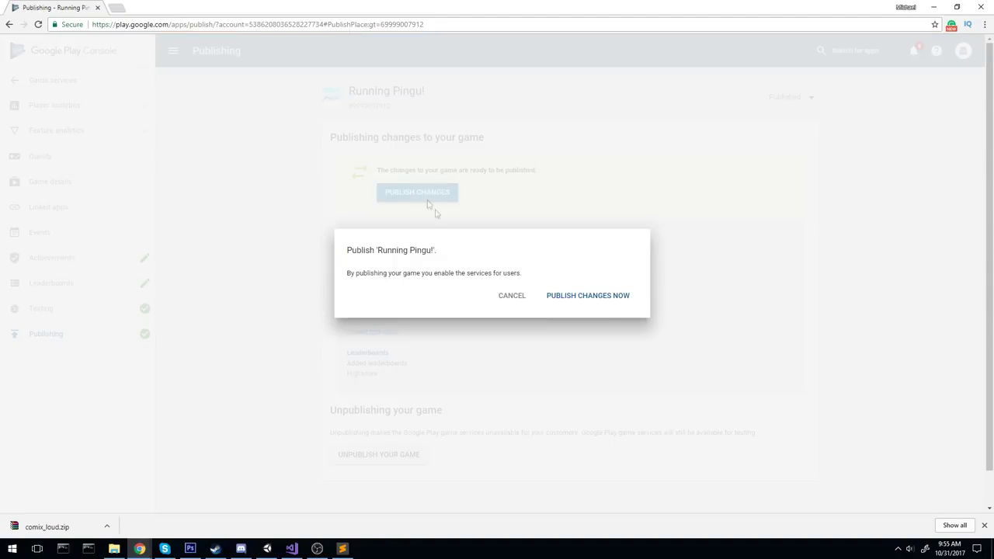
click(604, 303)
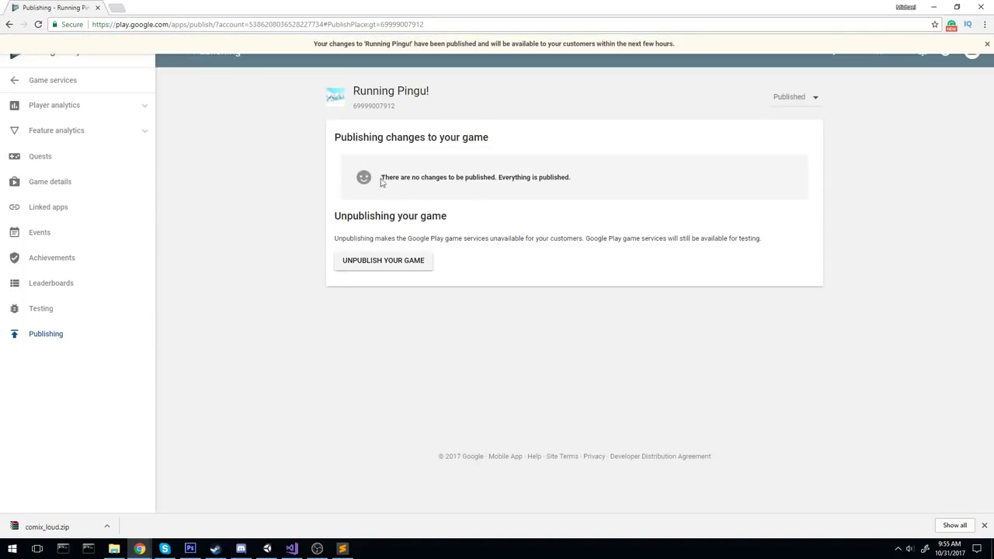
drag(381, 178, 579, 183)
click(615, 187)
drag(312, 44, 683, 47)
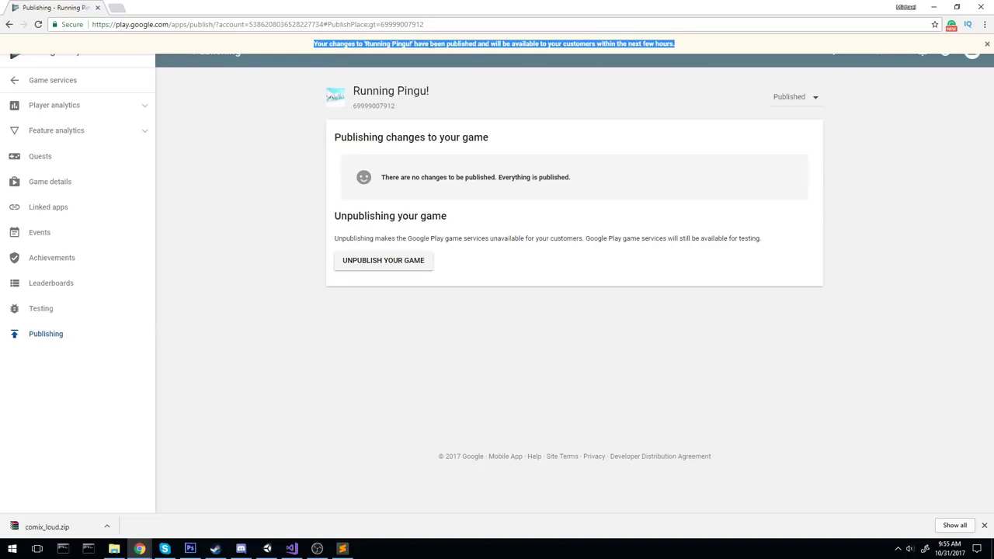
click(478, 52)
drag(542, 45, 688, 54)
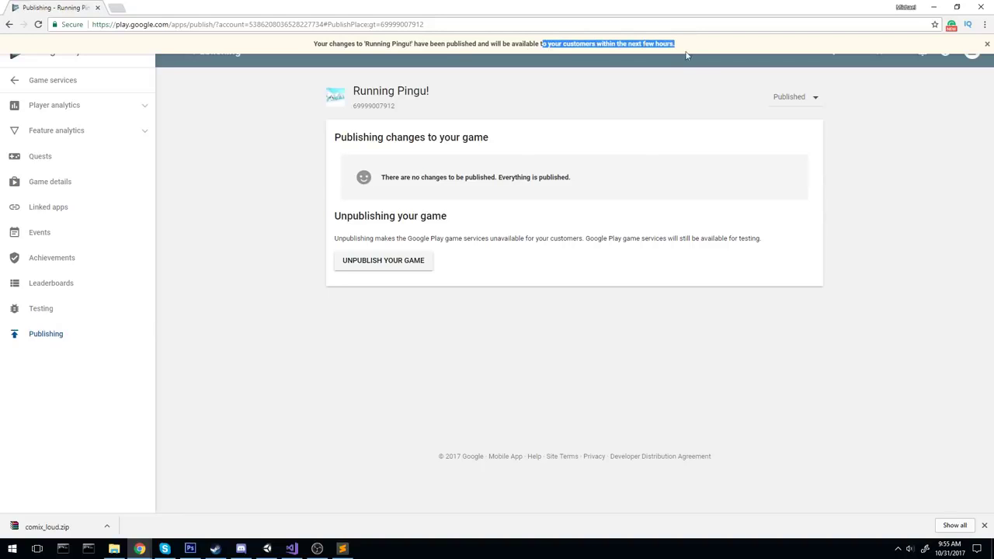
click(878, 135)
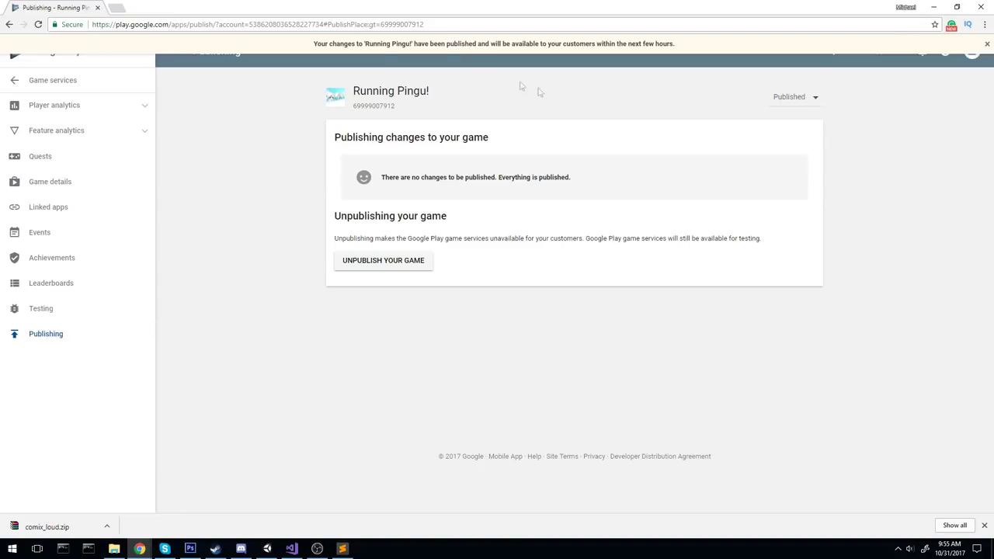
click(987, 44)
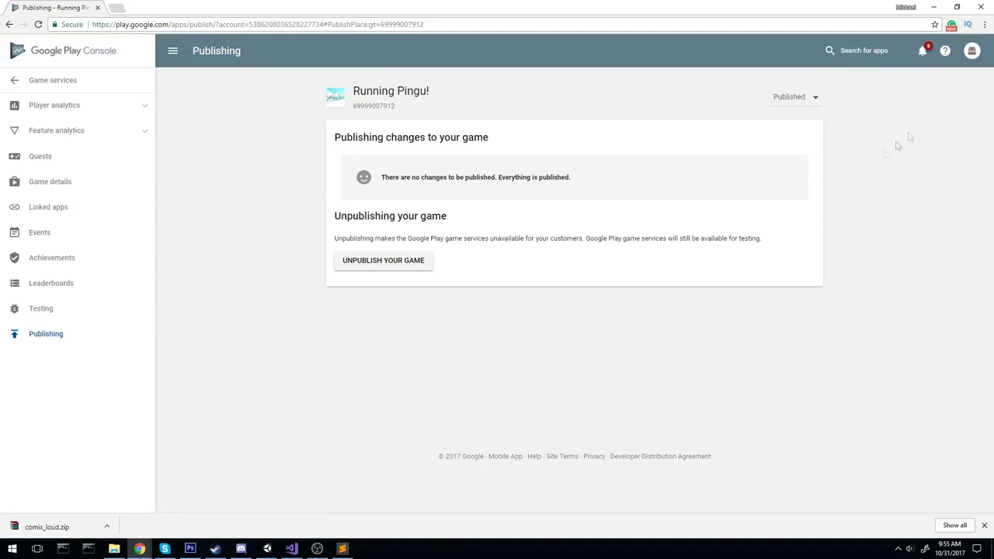
In Unity, open the GameManager script from the Script folder.
click(267, 549)
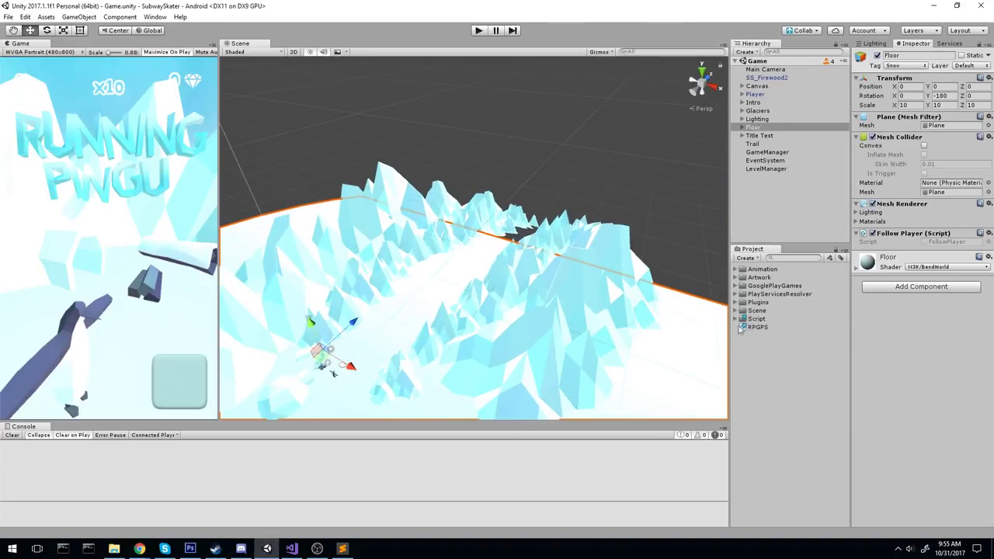
click(742, 319)
middle_drag(571, 130, 568, 148)
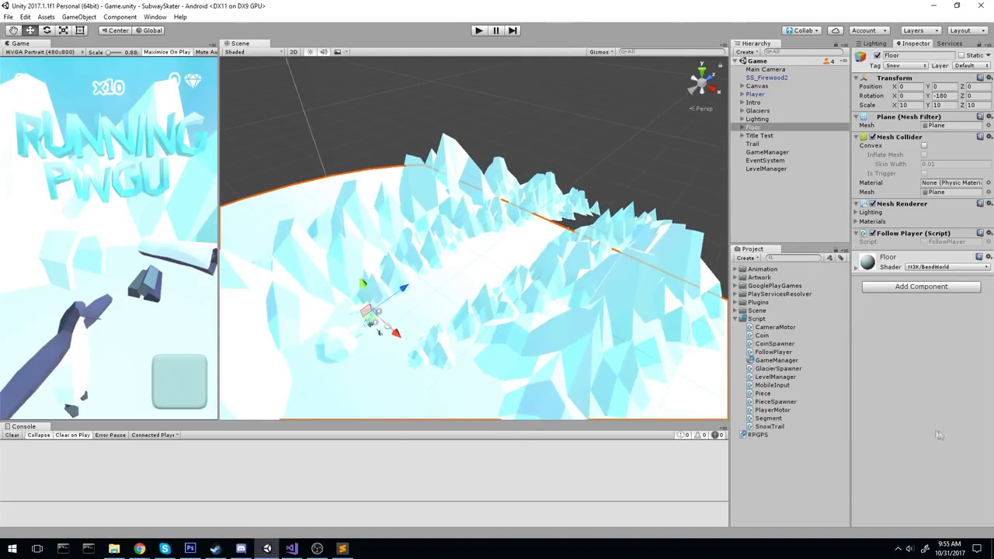
double_click(788, 360)
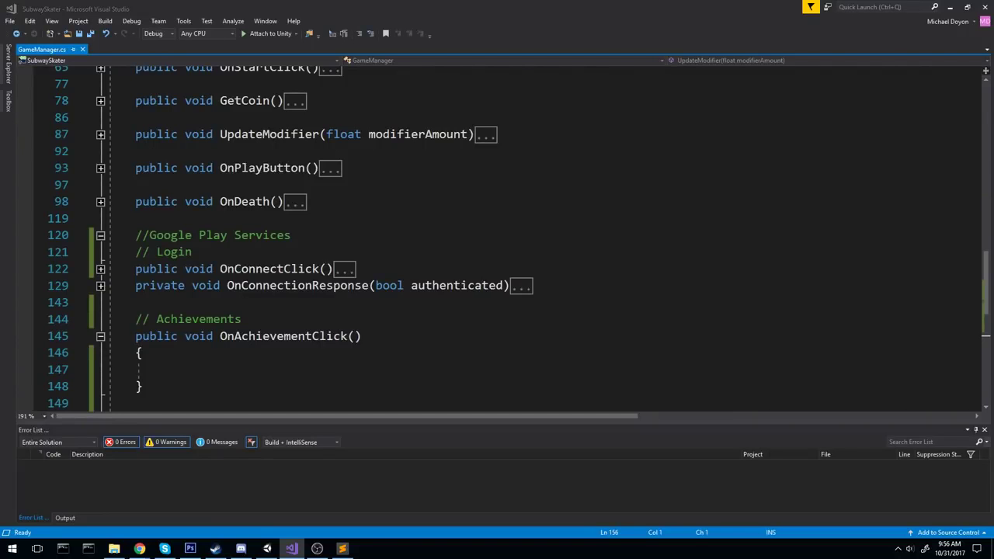
Go to the empty OnAchievementClick body in the Achievements section.
click(455, 285)
scroll(450, 280, down, 3)
scroll(450, 280, up, 1)
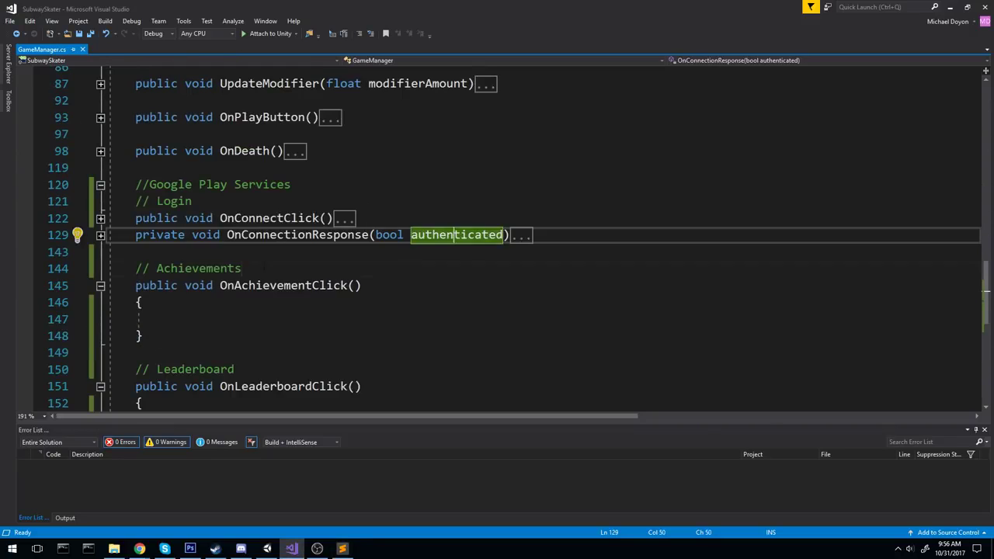
click(242, 218)
scroll(450, 280, down, 1)
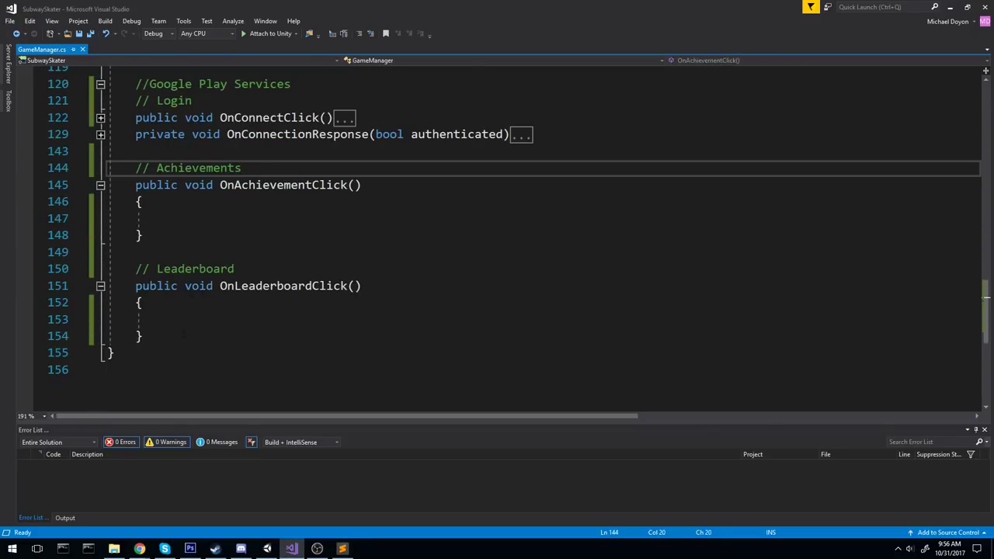
drag(184, 335, 136, 168)
click(233, 219)
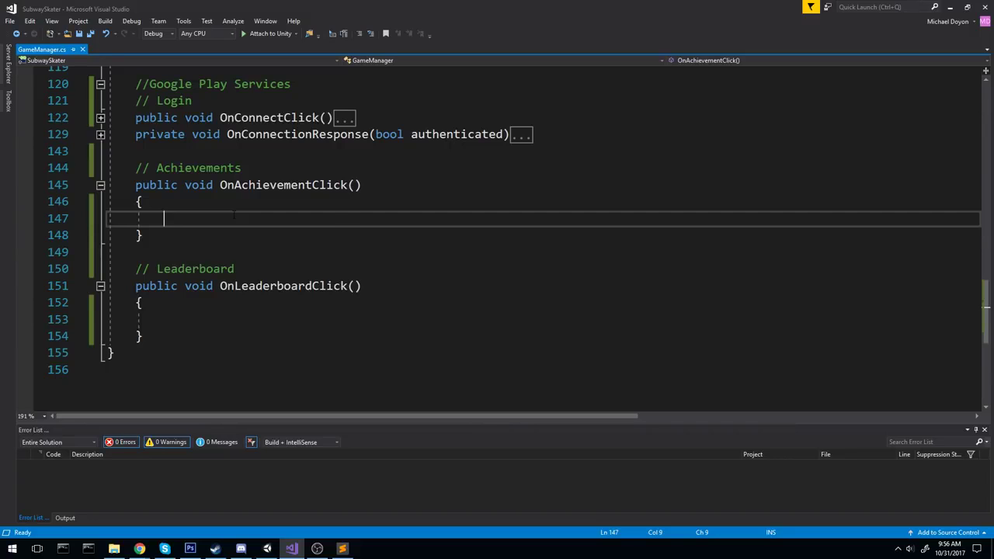
Write the condition if (Social.localUser.authenticated) in OnAchievementClick.
text(if(Social)
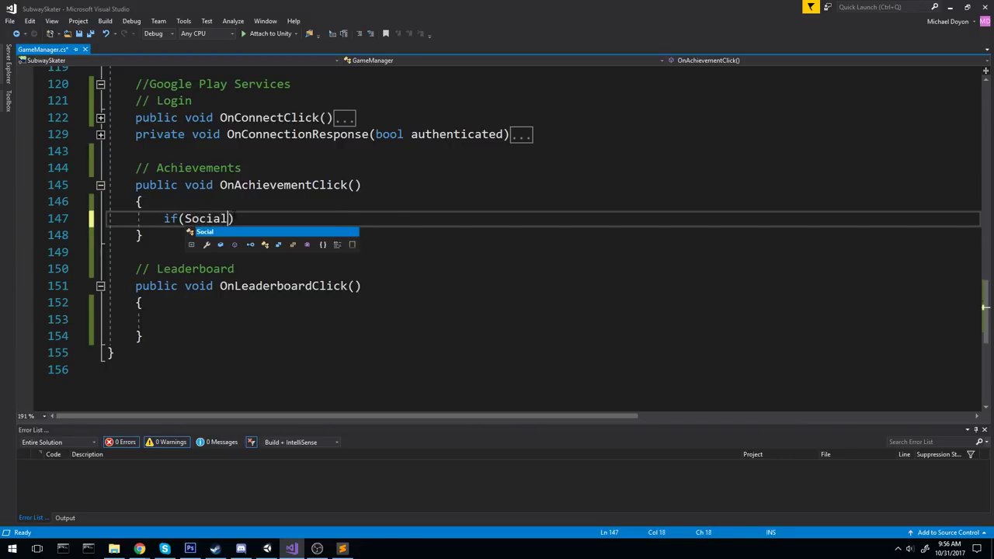
text(.l)
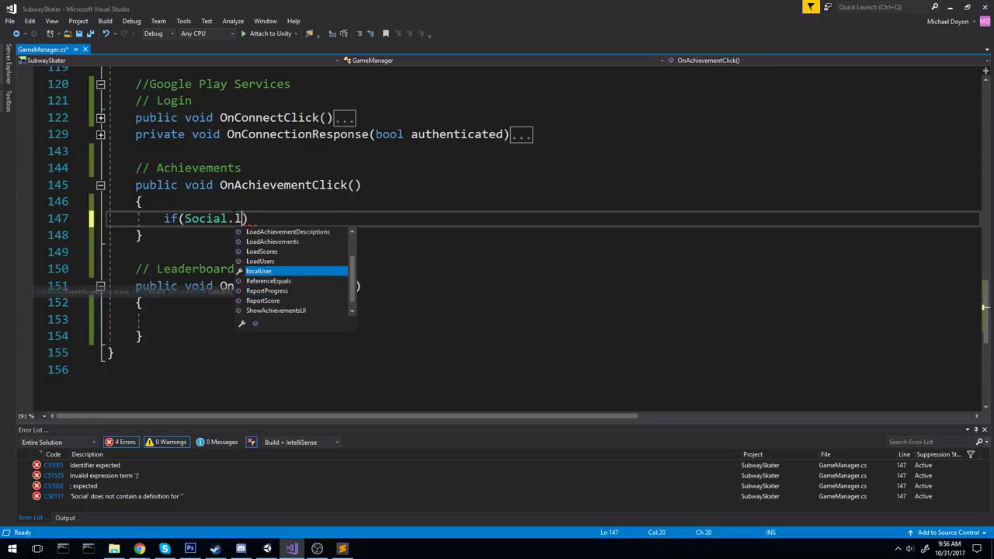
text(ocal)
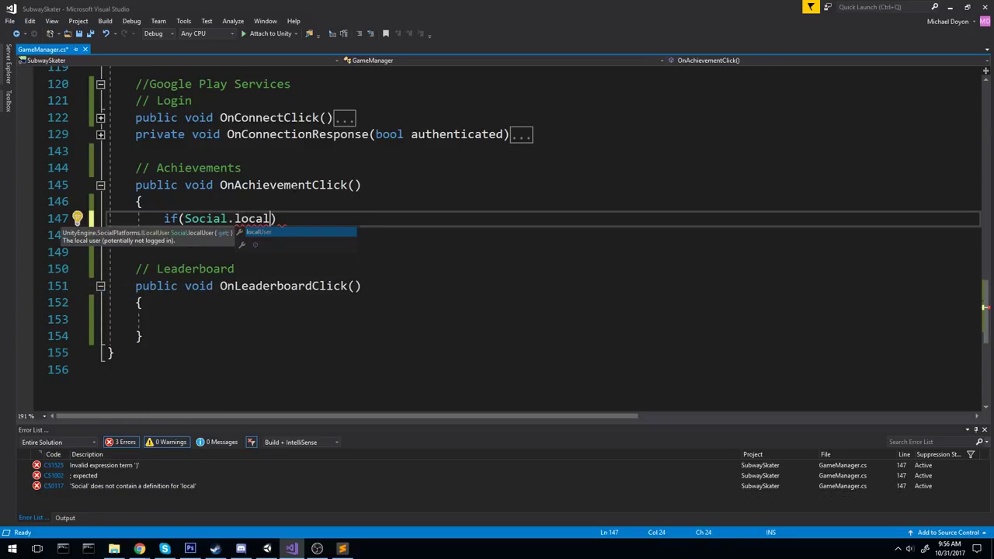
drag(220, 185, 361, 185)
double_click(252, 218)
key(BackSpace)
text(l)
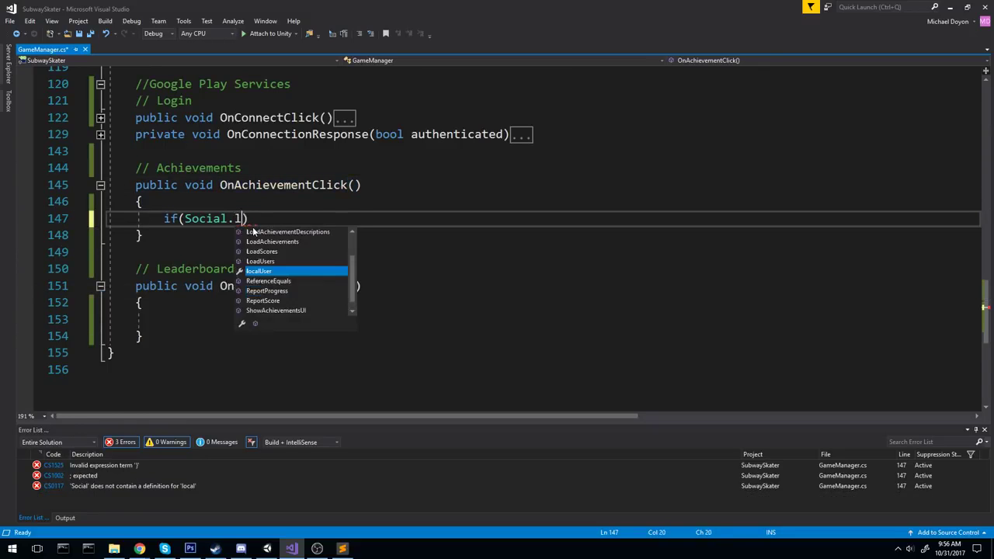
text(ocal)
key(Tab)
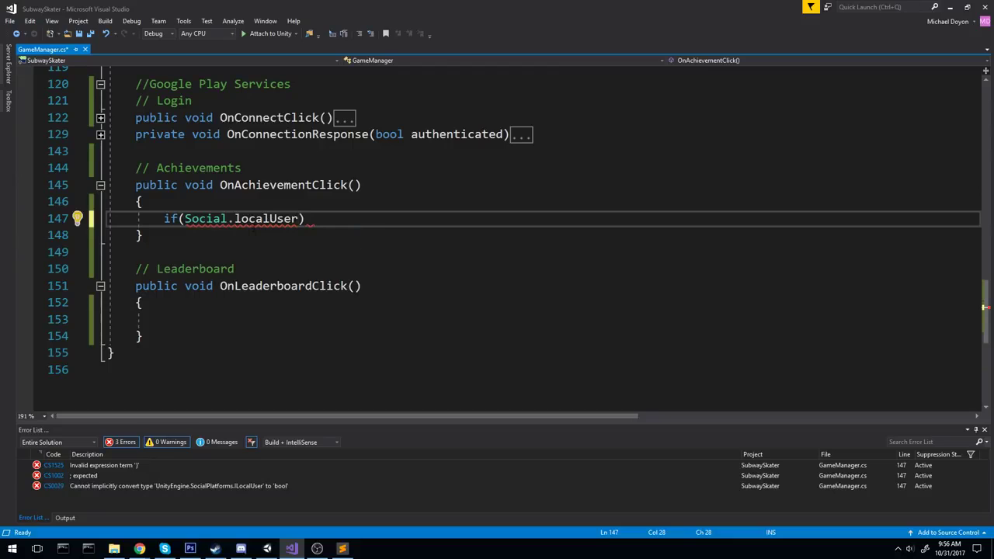
text(.auteh)
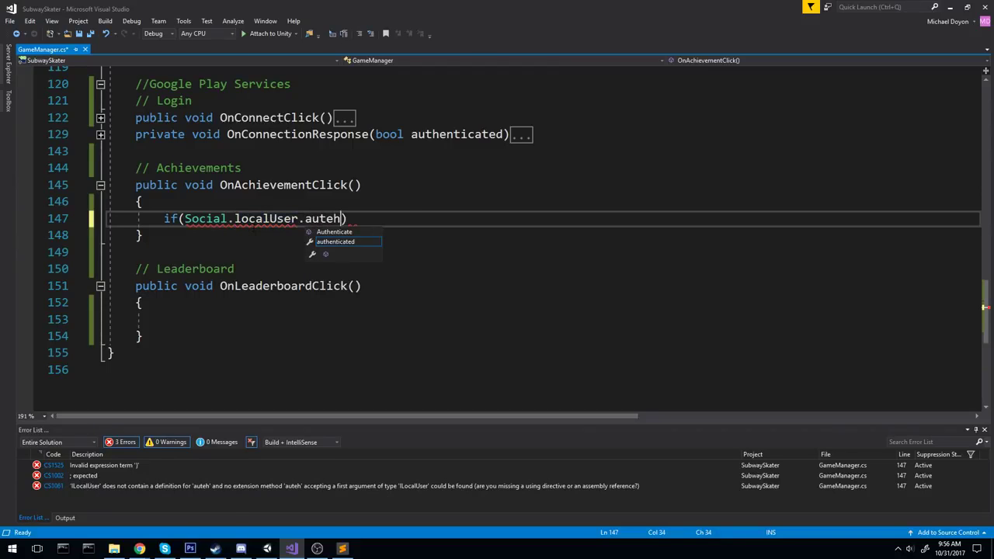
key(Tab)
Give the if a body calling Social.ShowAchievementsUI() and save.
key(End)
key(Return)
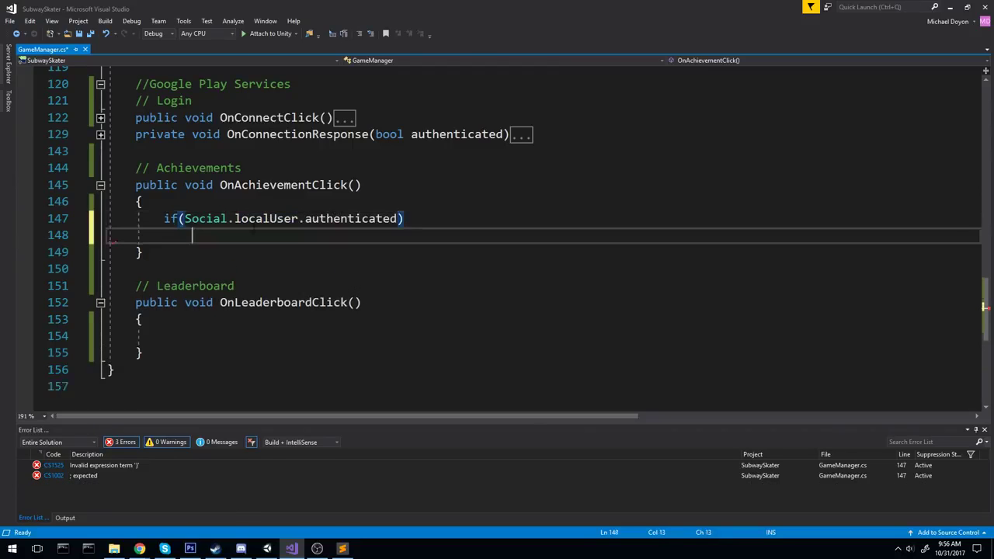
text({})
key(Return)
key(ctrl+s)
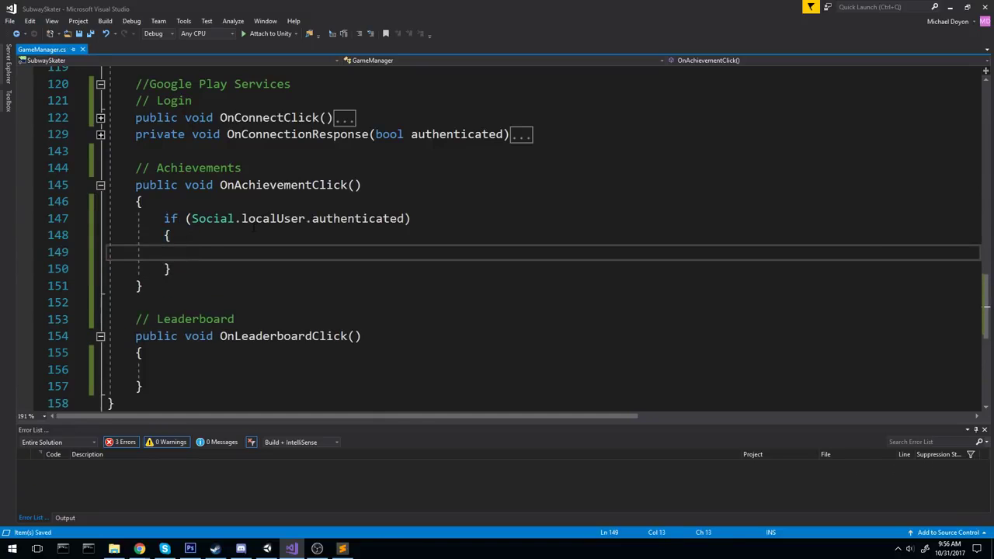
text(socia)
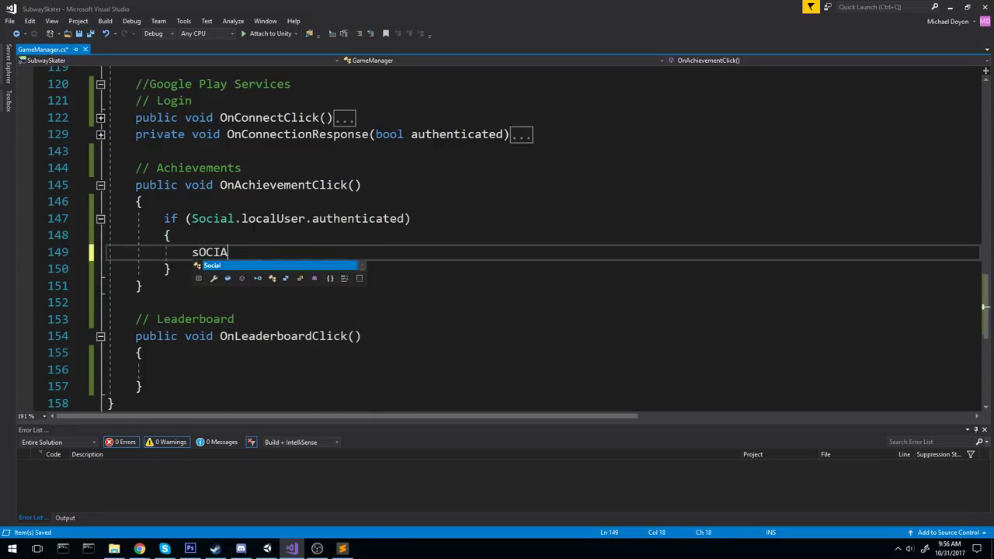
text(Social.ShowA)
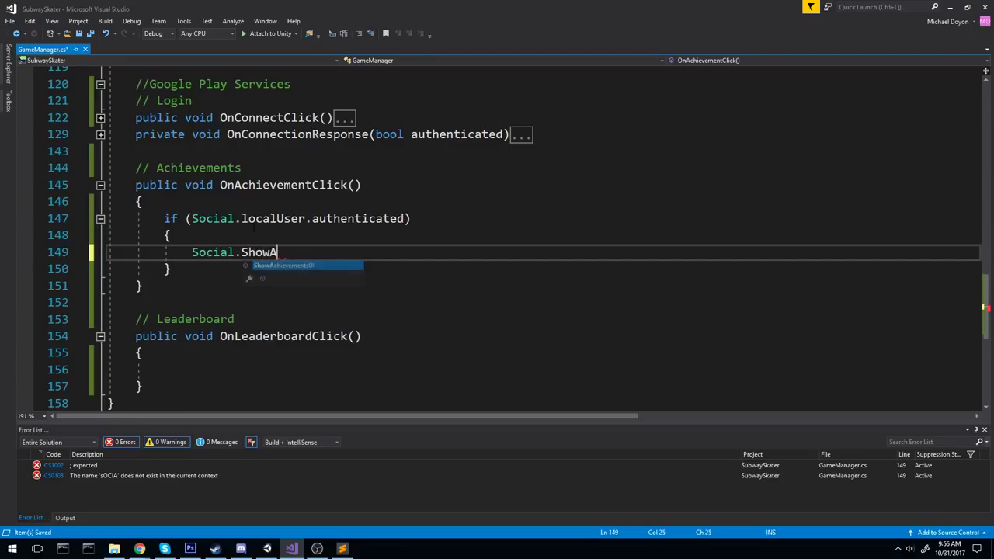
text(();)
key(ctrl+s)
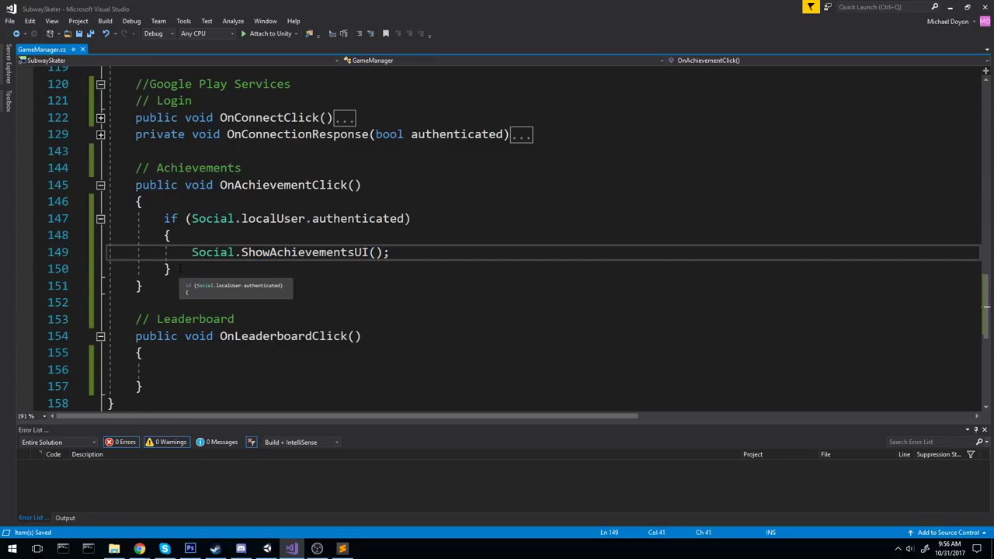
Copy the if block into OnLeaderboardClick, changing its call to ShowLeaderboardUI.
drag(181, 269, 107, 219)
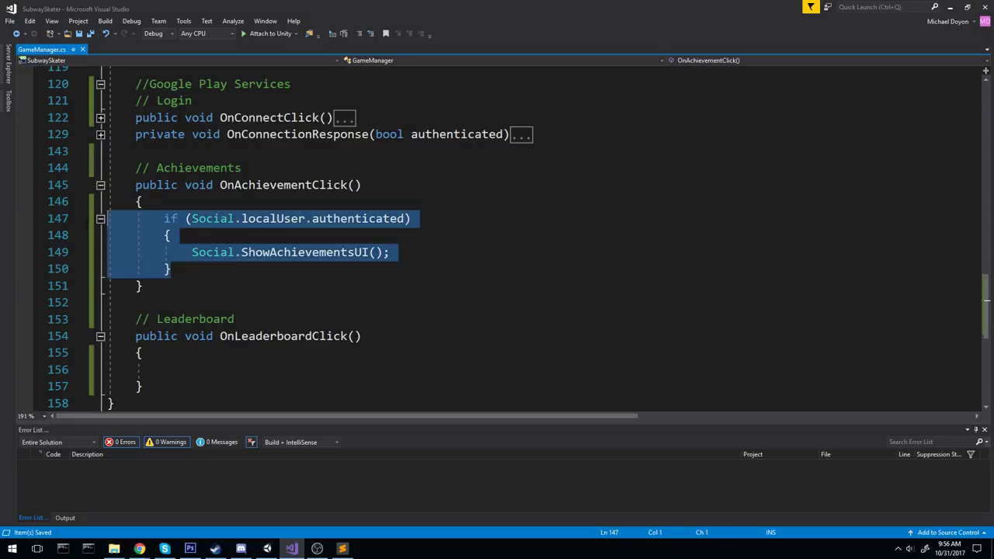
key(ctrl+c)
click(183, 371)
key(ctrl+v)
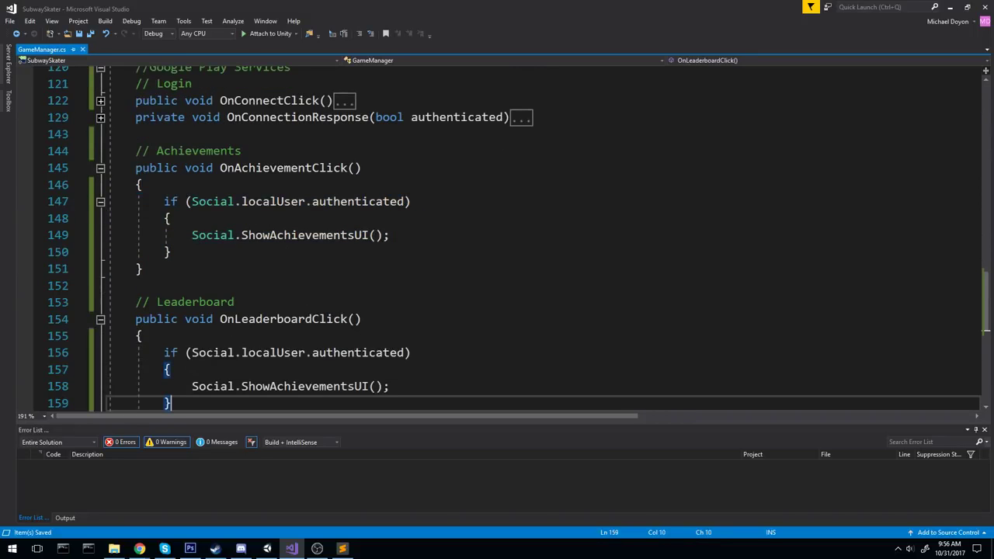
scroll(373, 295, down, 8)
double_click(348, 288)
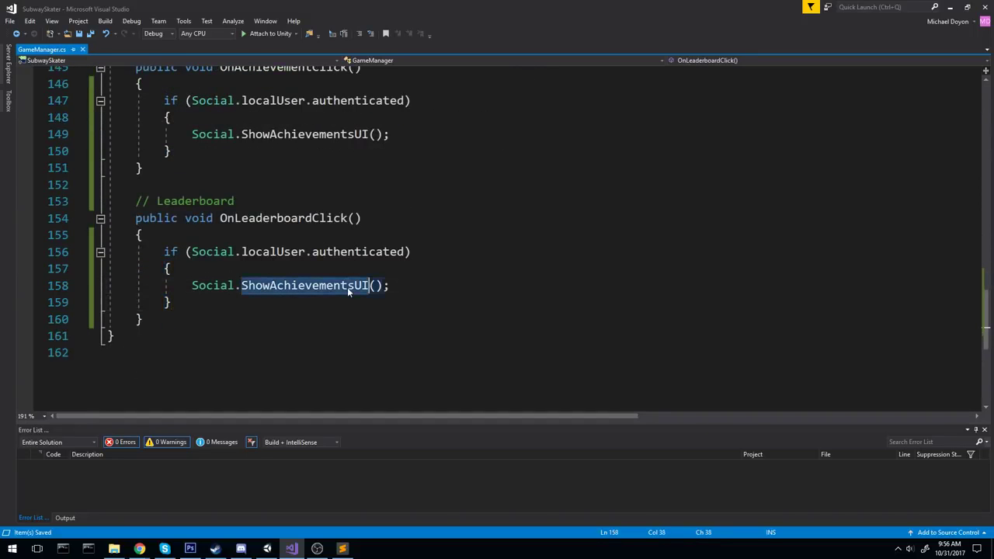
key(BackSpace)
text(showl)
key(Tab)
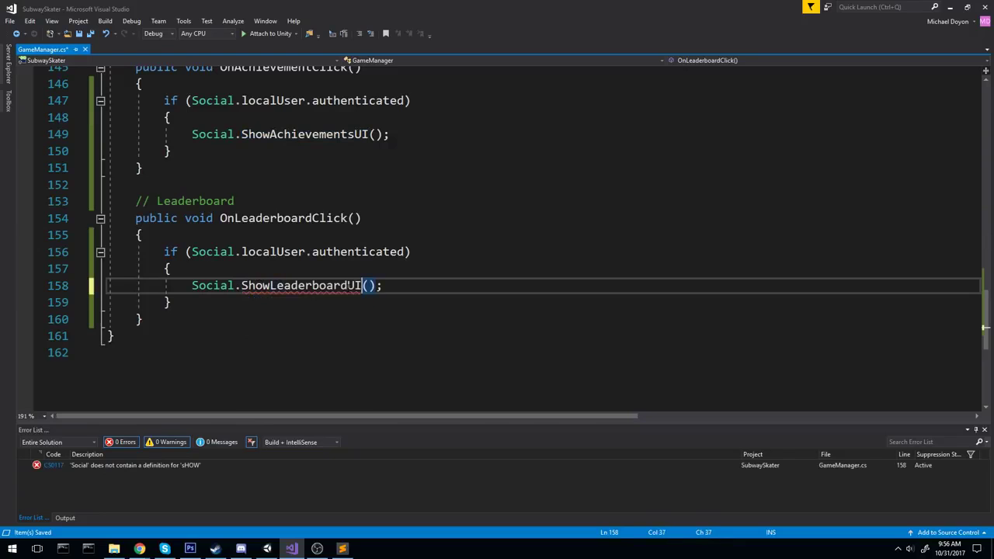
scroll(366, 277, up, 1)
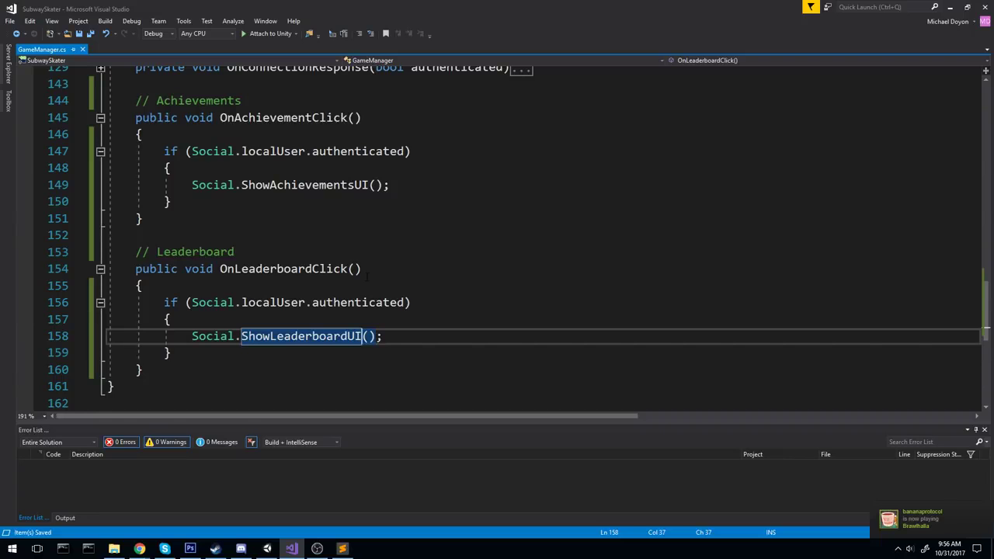
Declare an empty public void UnlockAchievement(string achievementID) method.
click(177, 218)
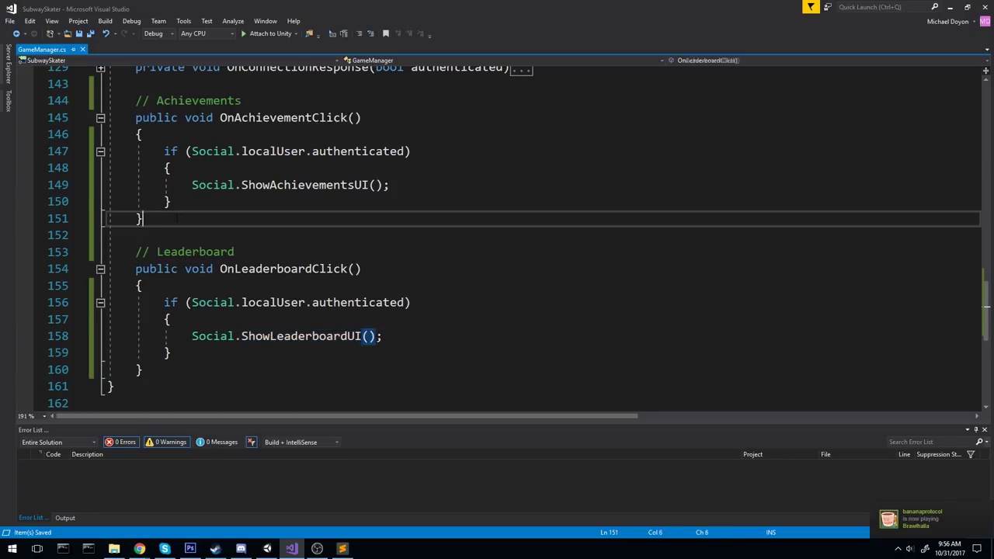
key(Return)
text(public voi)
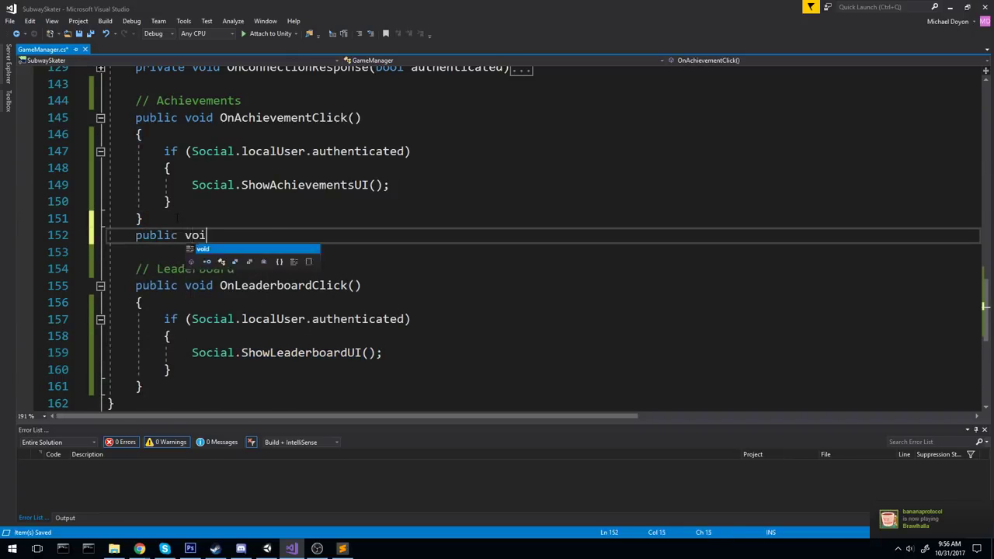
text(d )
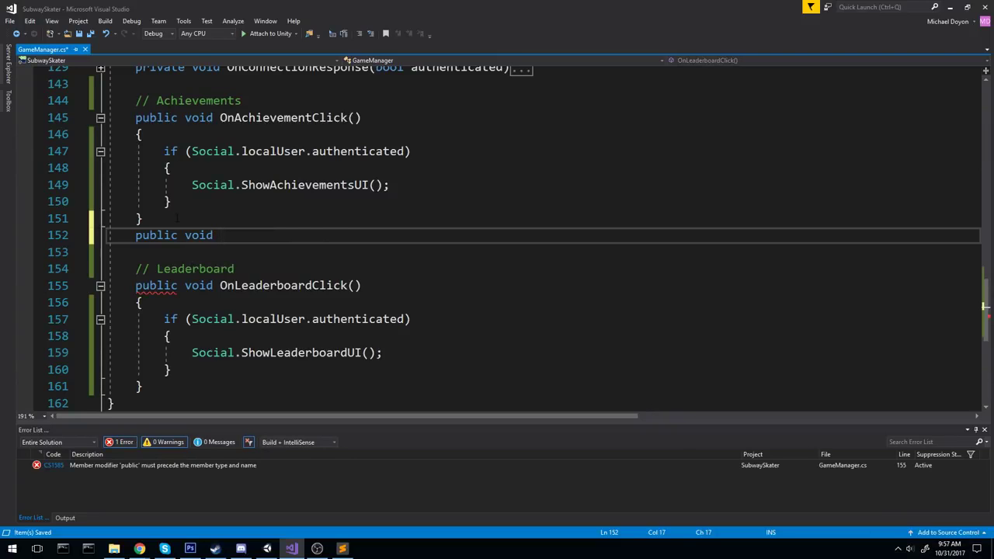
text(Unlo)
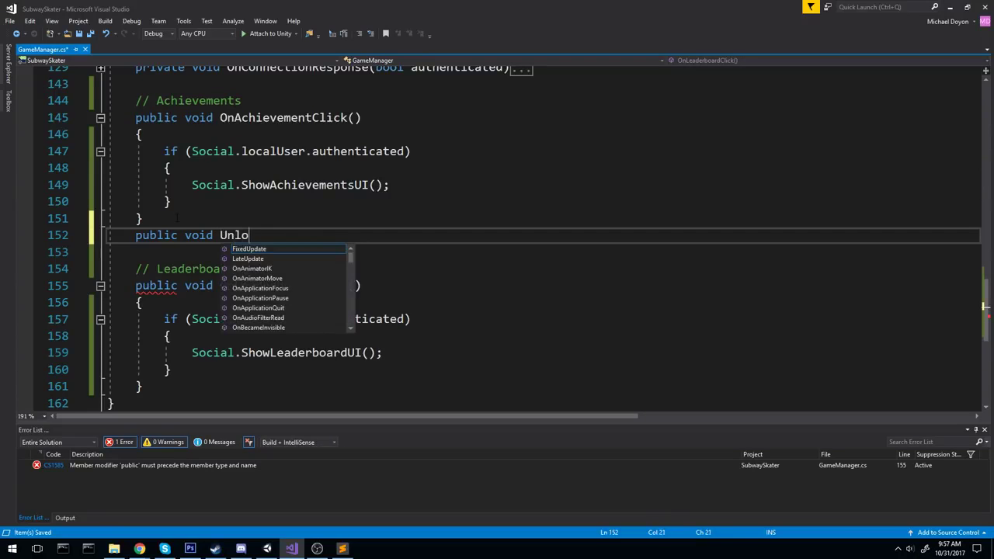
text(ckAchievement)
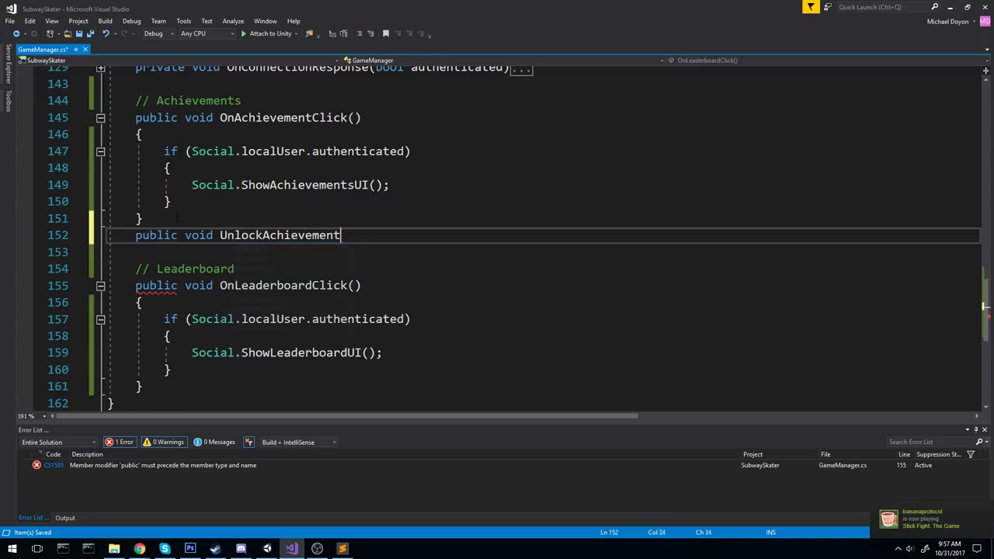
text(())
key(Return)
text({ })
key(Left)
key(Return)
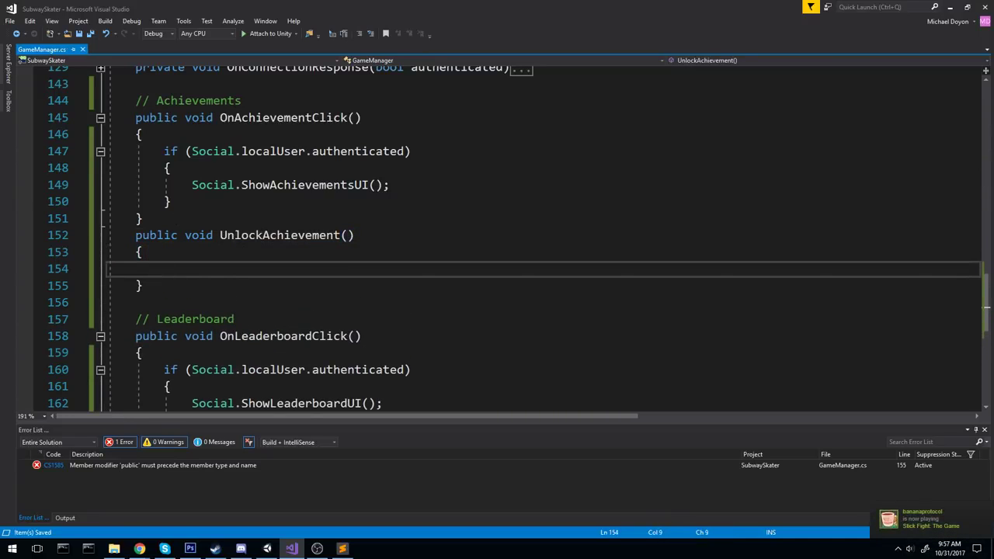
key(Up)
key(Up)
key(End)
key(Left)
text(string achi)
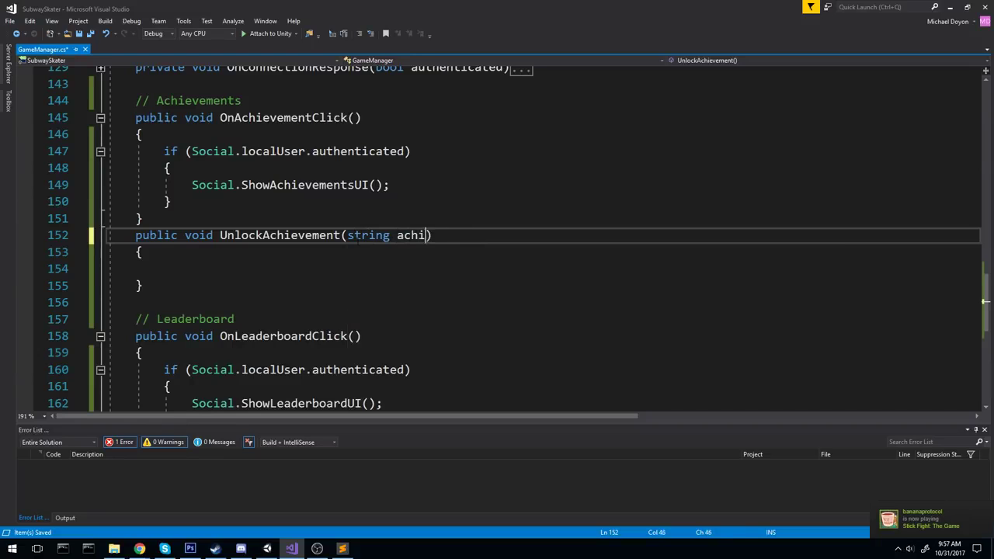
text(evementID)
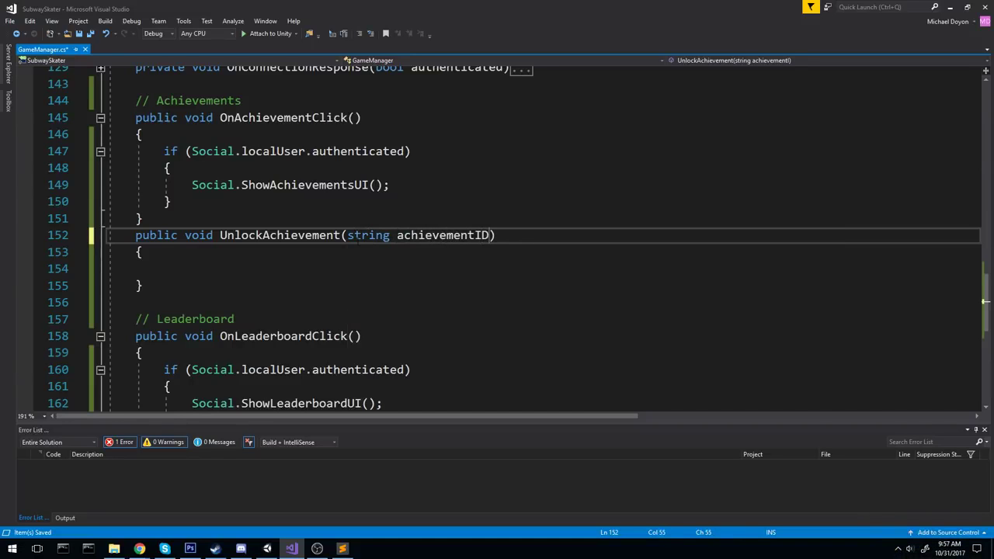
key(Down)
key(Down)
Start Social.ReportProgress(achievementID, 100.0f, ...) inside UnlockAchievement.
double_click(446, 239)
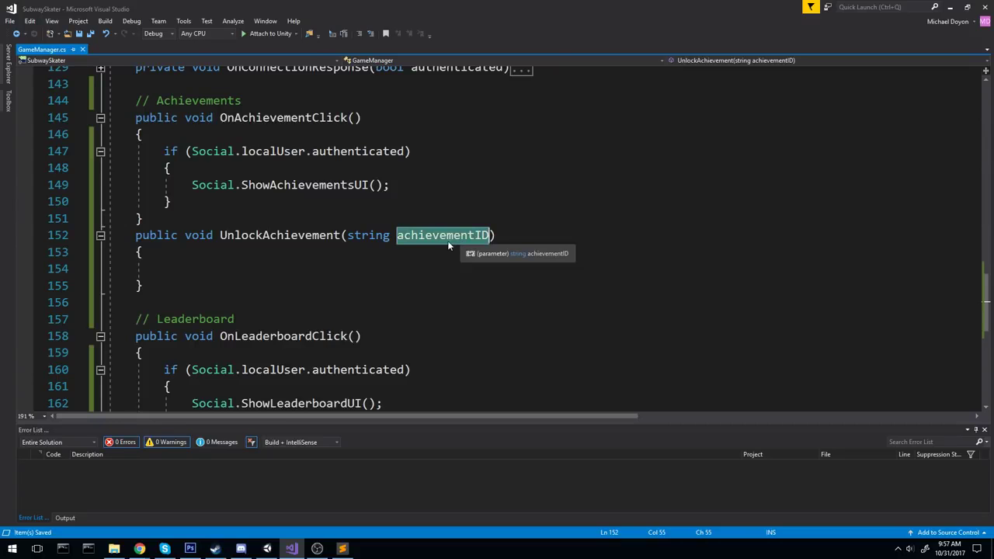
click(229, 268)
text(S)
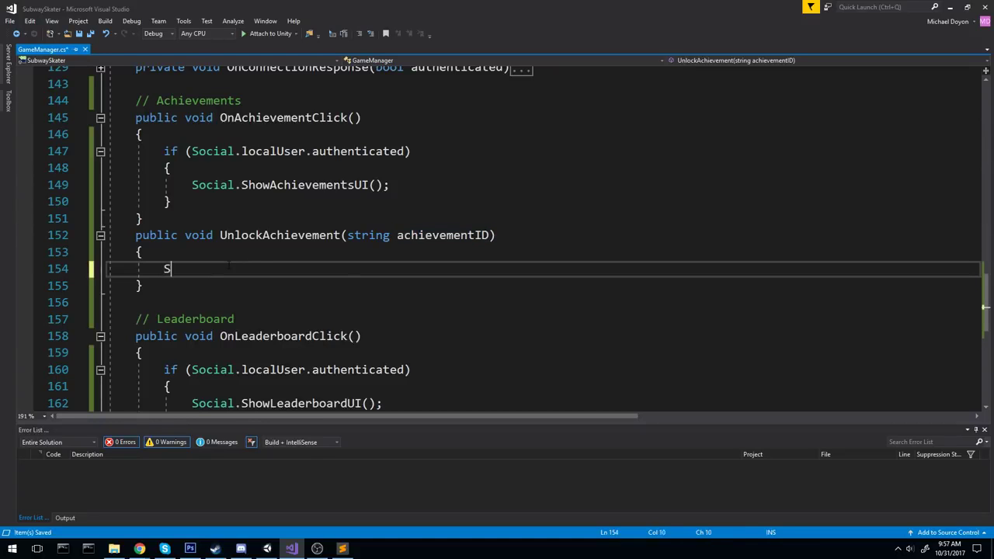
text(ocial.R)
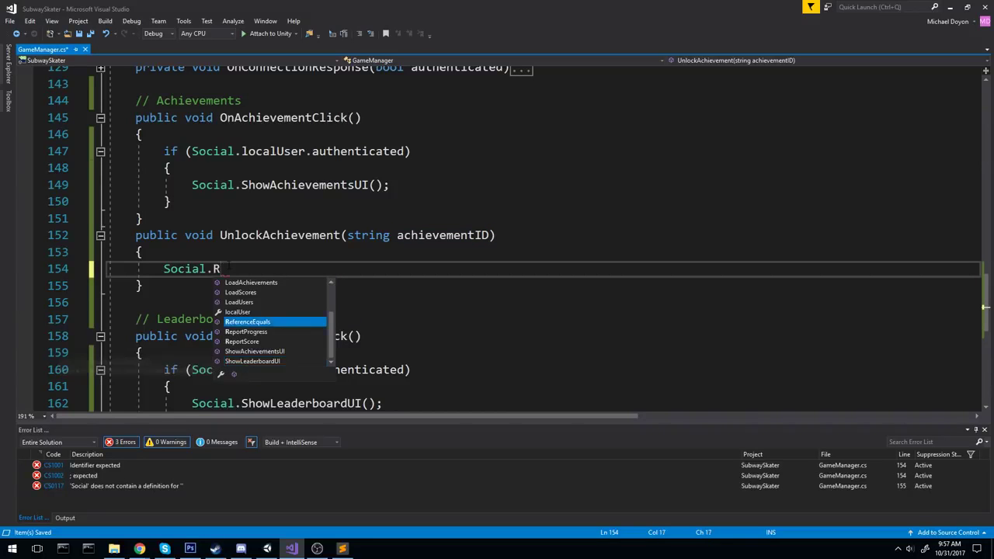
text(eport)
key(Tab)
text(())
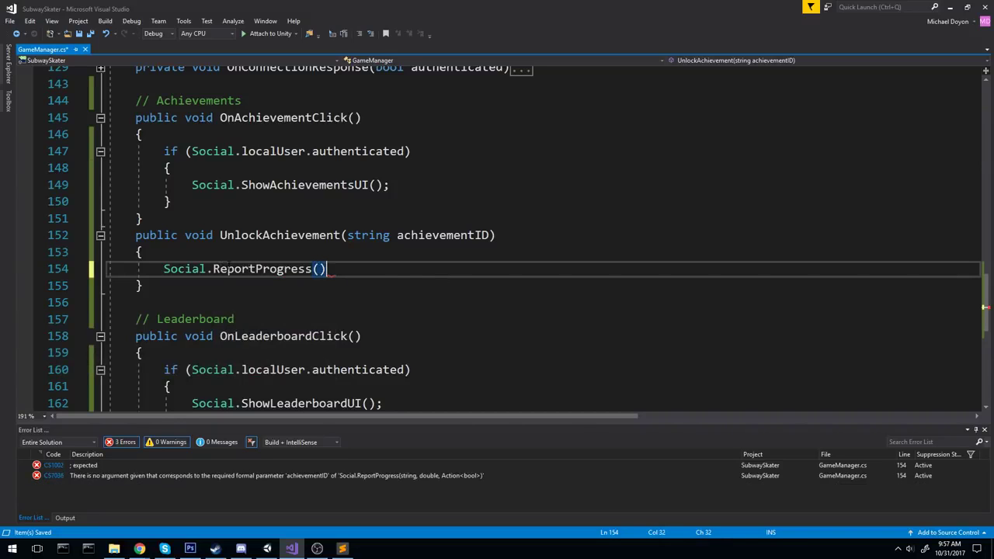
key(Left)
key(ctrl+shift+space)
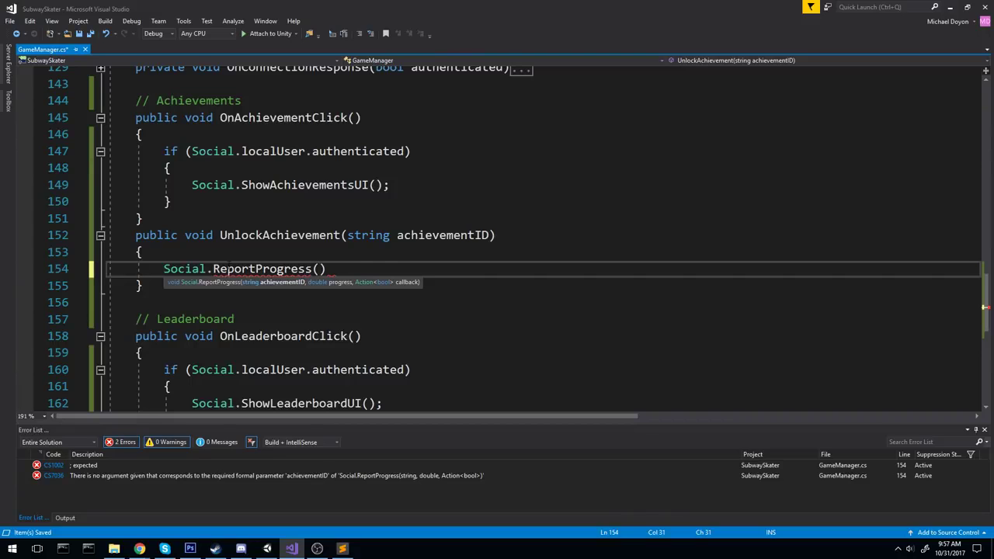
text(ACH)
key(Tab)
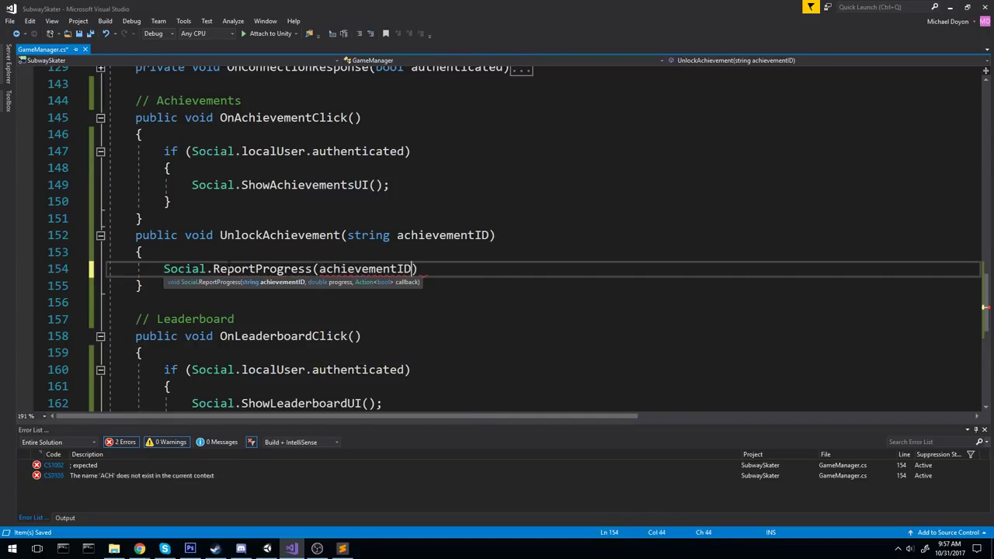
text(,)
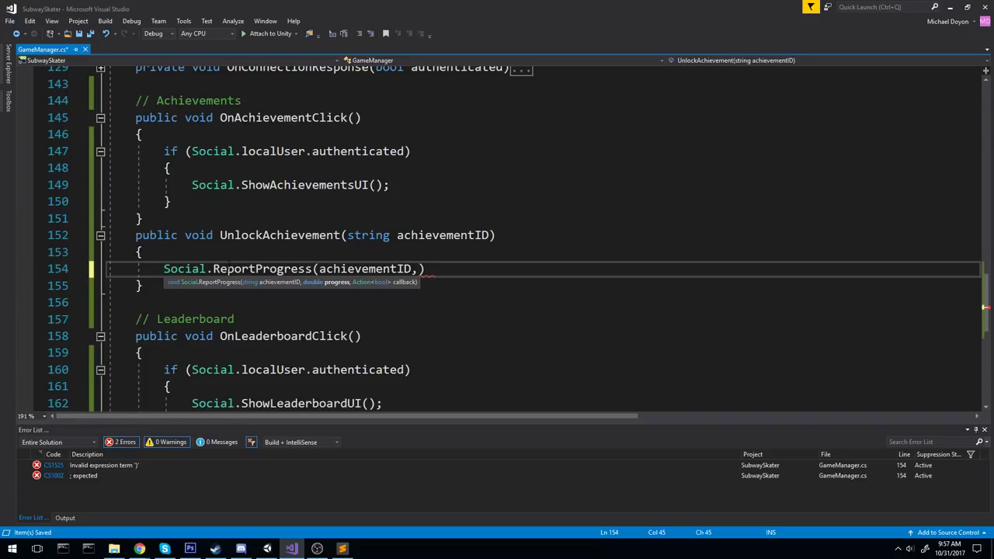
text(1)
text(.0f)
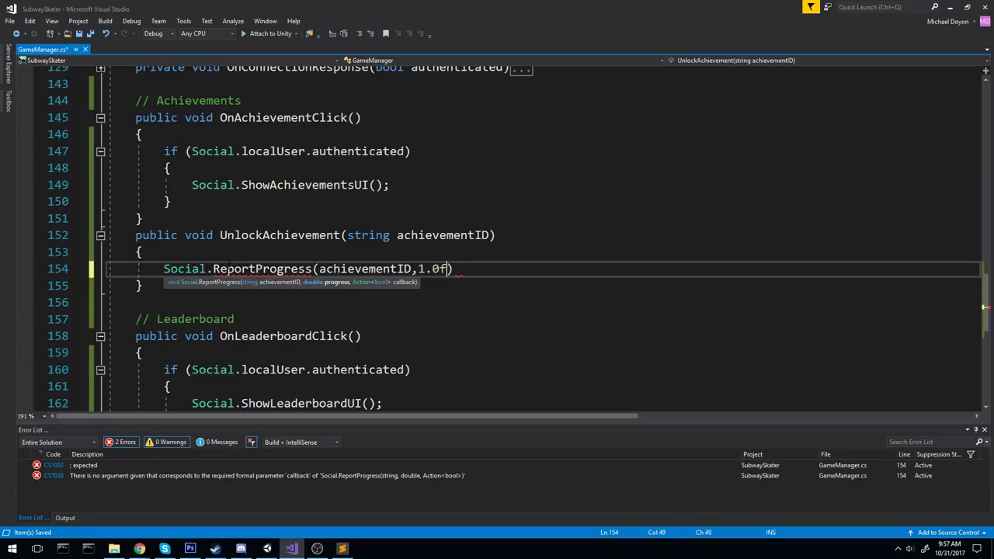
key(BackSpace)
key(BackSpace)
key(BackSpace)
text(100)
text(.0f,)
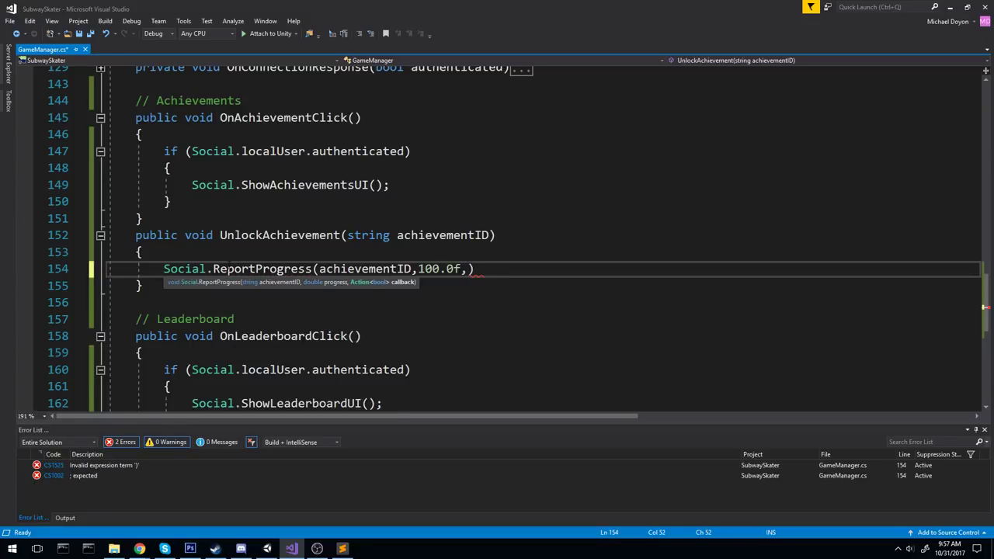
key(Escape)
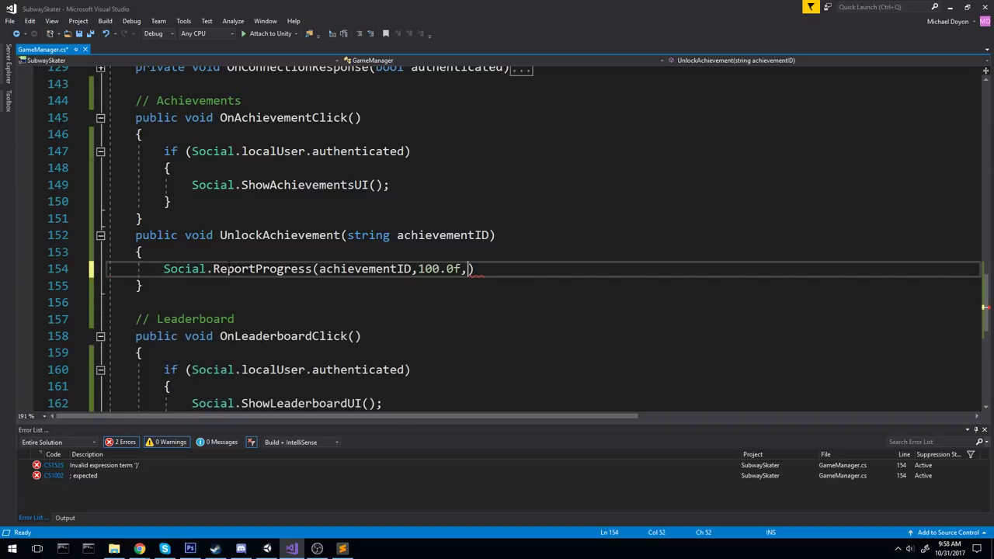
Add a (bool success) => { } callback as the last ReportProgress argument.
text((boo)
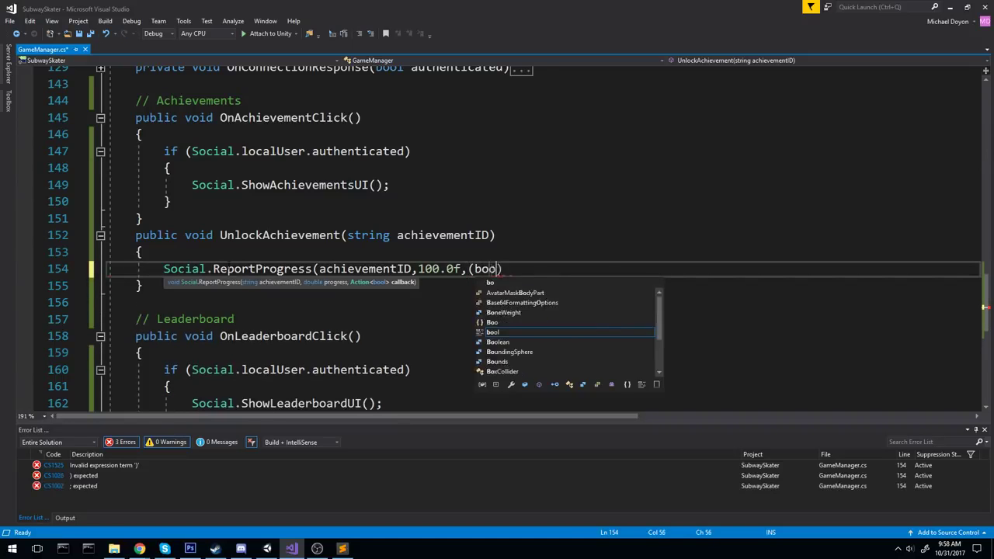
text(l success))
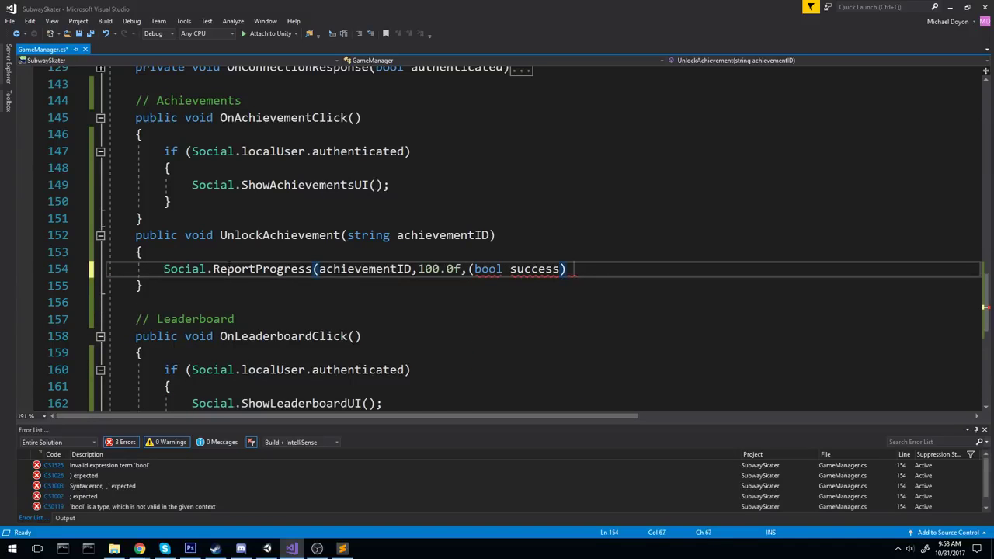
text( -)
key(BackSpace)
key(BackSpace)
text(=>)
text( {)
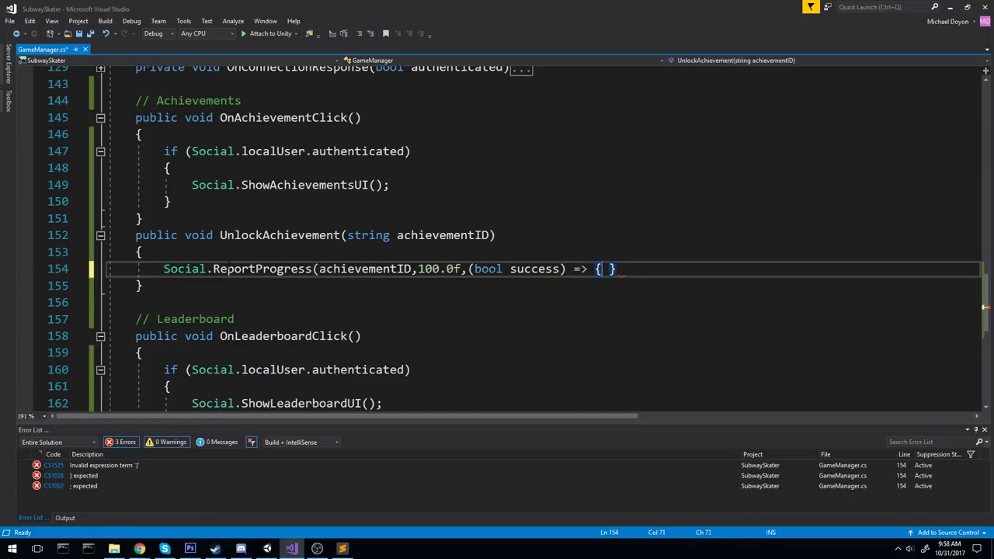
key(Return)
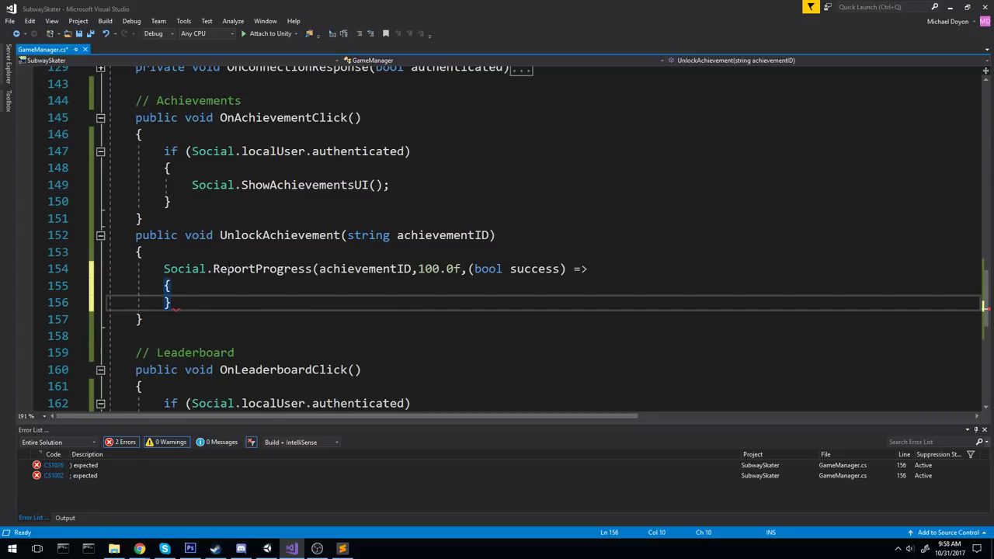
text();)
key(ctrl+s)
key(Up)
key(Return)
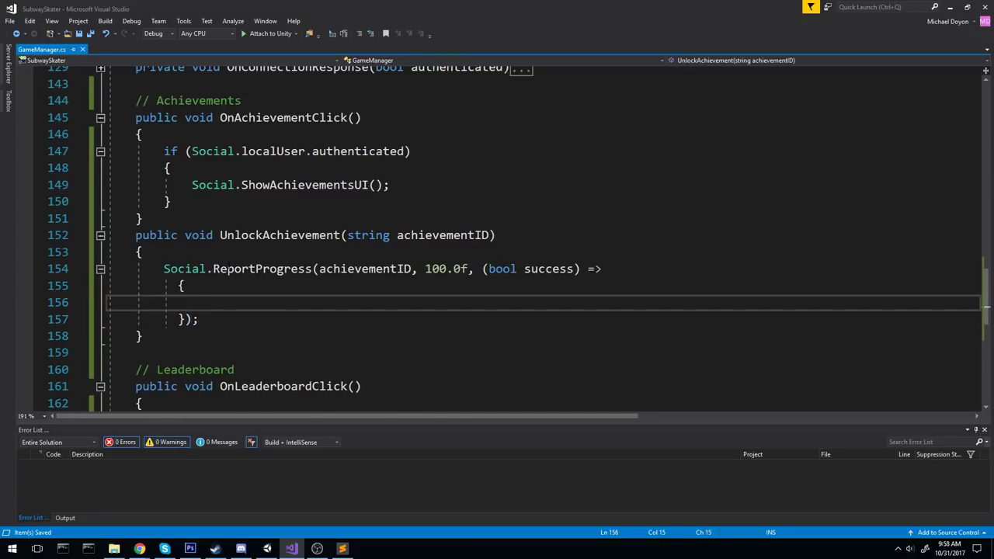
key(ctrl+z)
key(ctrl+z)
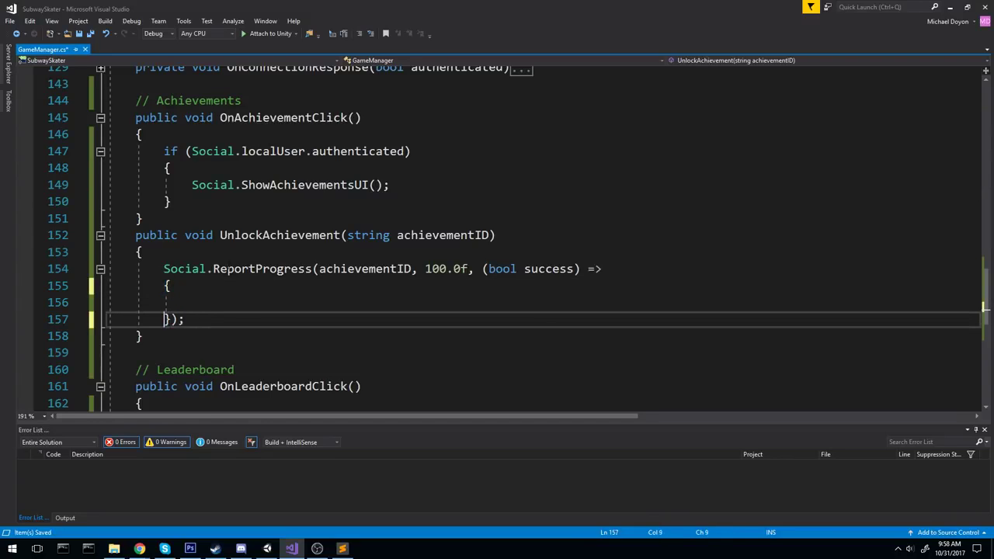
key(ctrl+z)
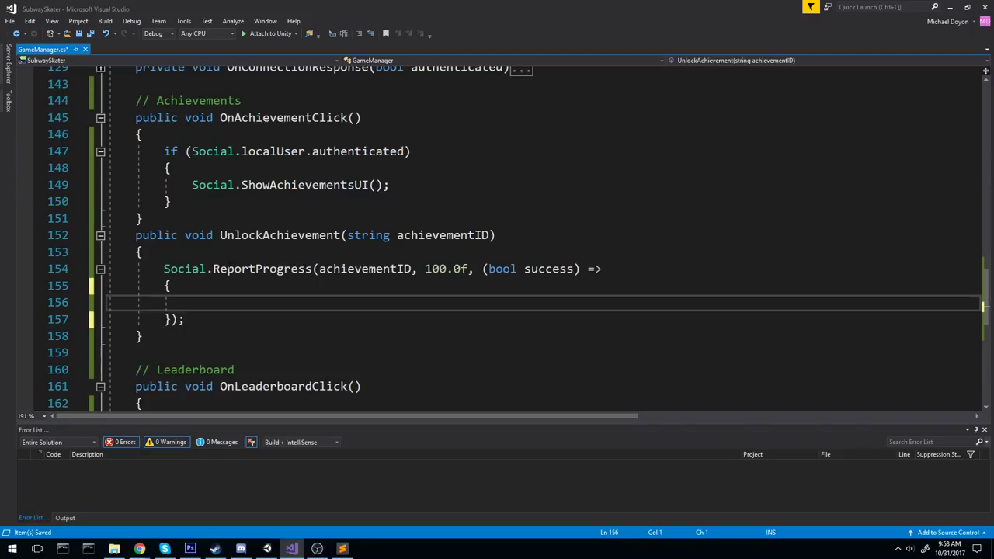
key(Tab)
key(Tab)
key(Tab)
Log "Achievement Unlocked" with Debug.Log inside the callback and save.
text(De)
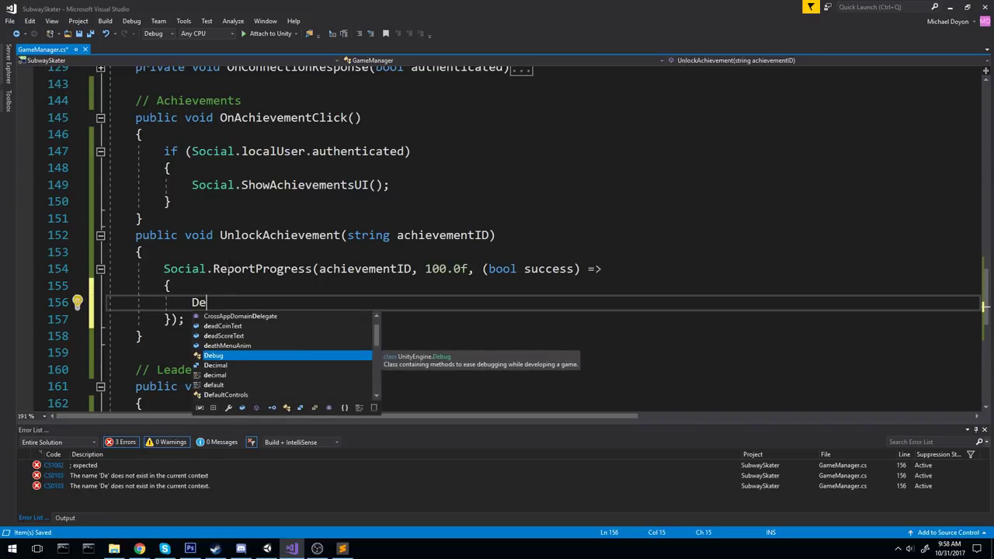
key(Tab)
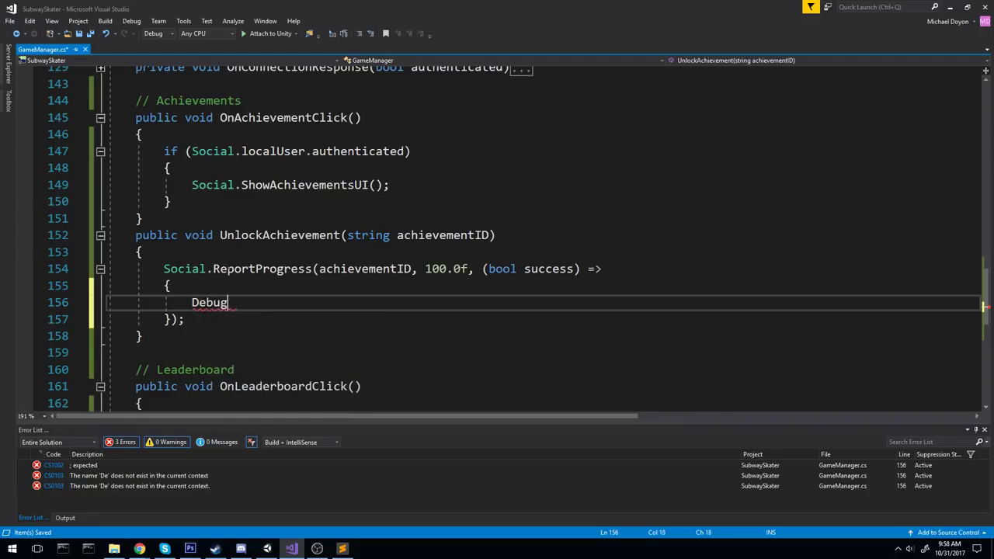
text(.Lo)
key(Tab)
text(())
key(Left)
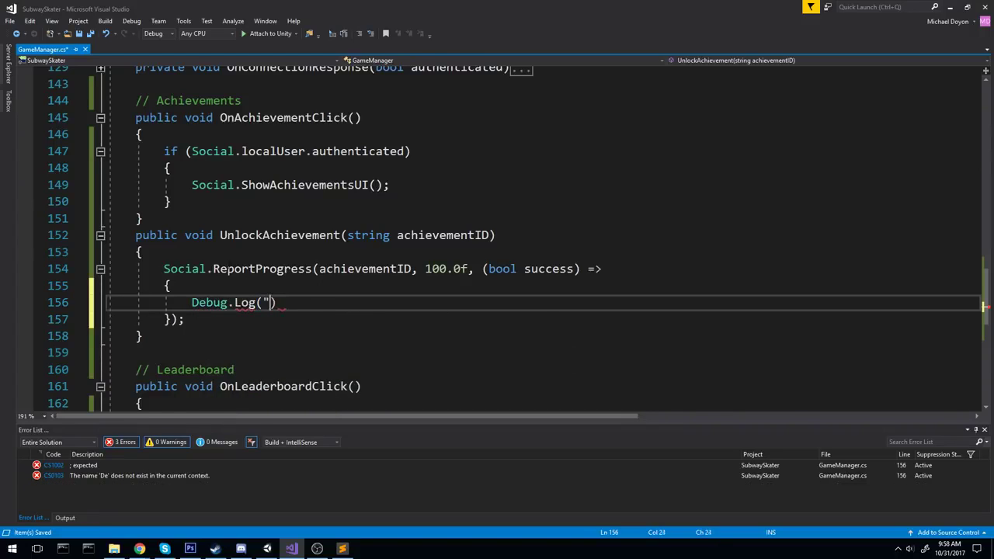
text("Achie)
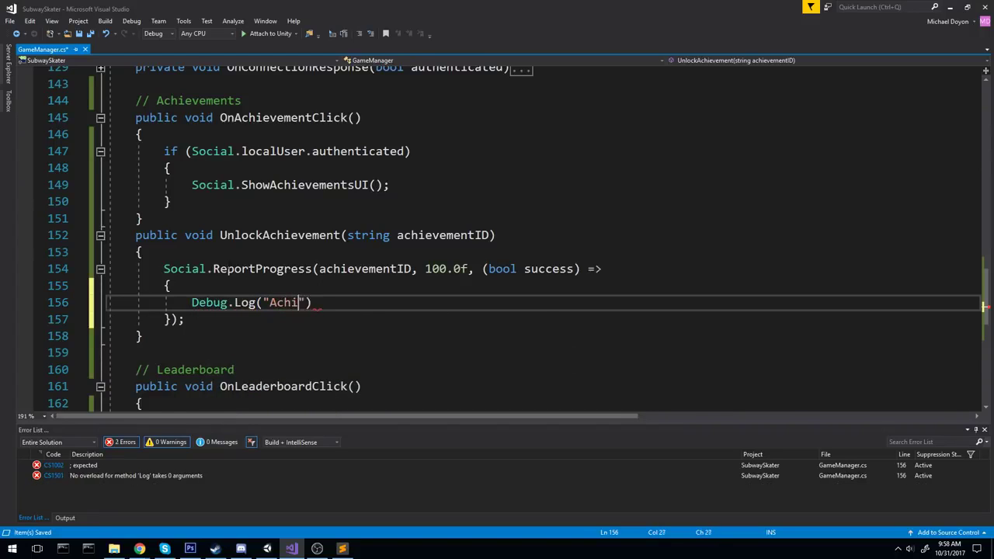
text(vement Unloc)
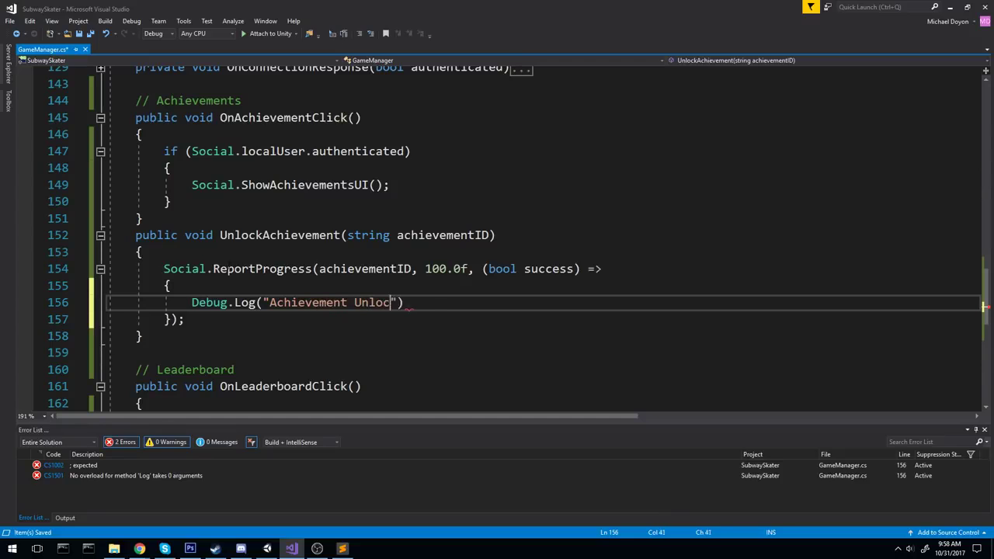
text(ked");)
key(ctrl+s)
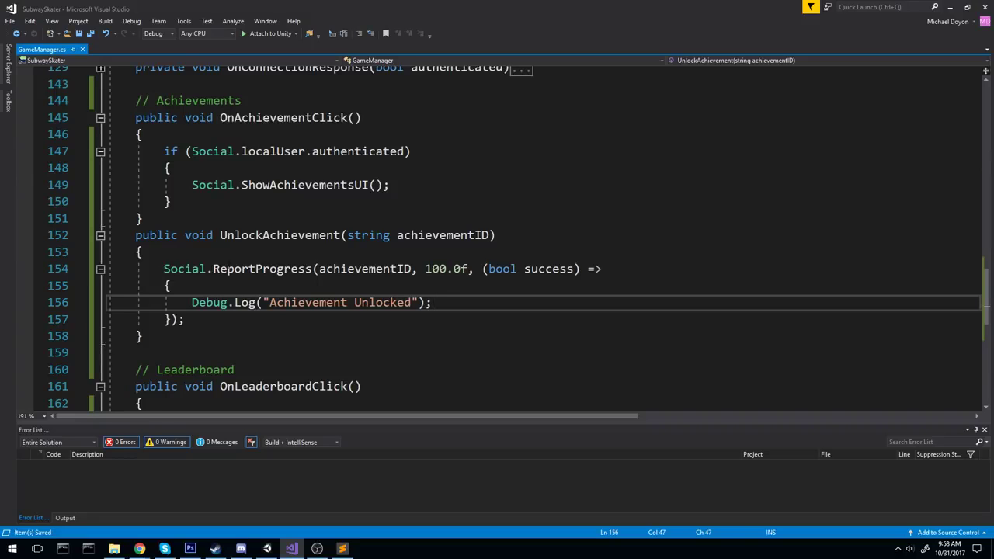
Append + success.ToString() to the "Achievement Unlocked" log message and save.
drag(432, 303, 412, 303)
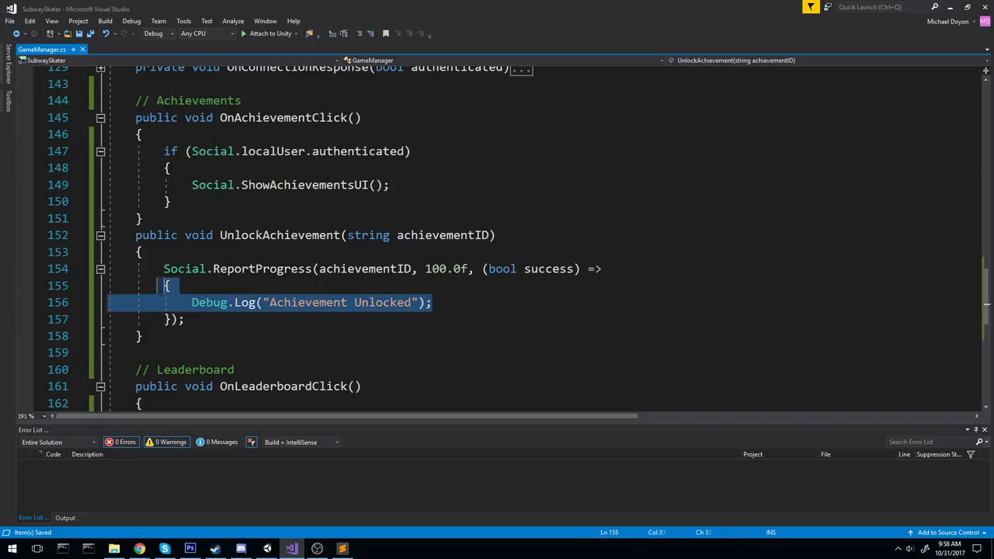
click(423, 302)
text(+ su)
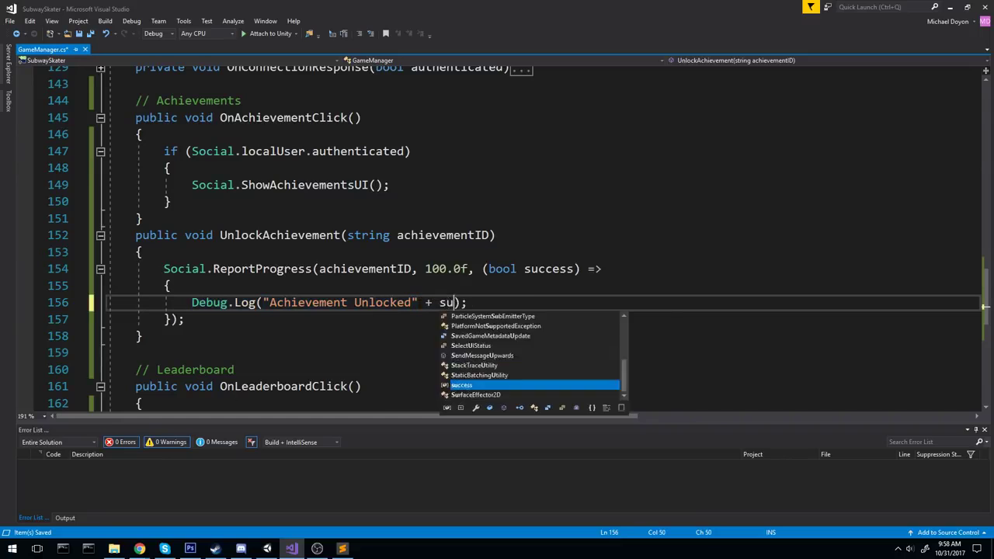
text(ccess.ToString()
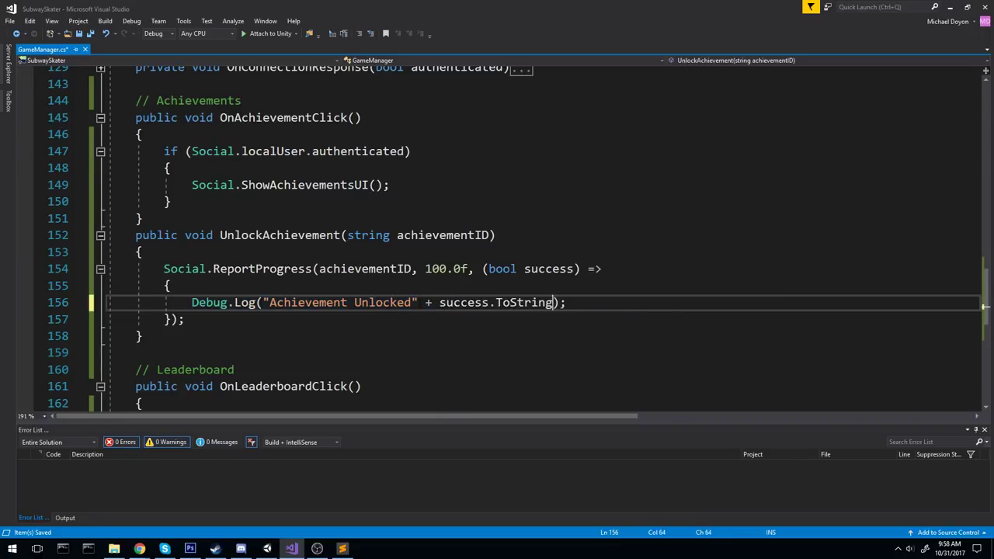
text())
key(ctrl+s)
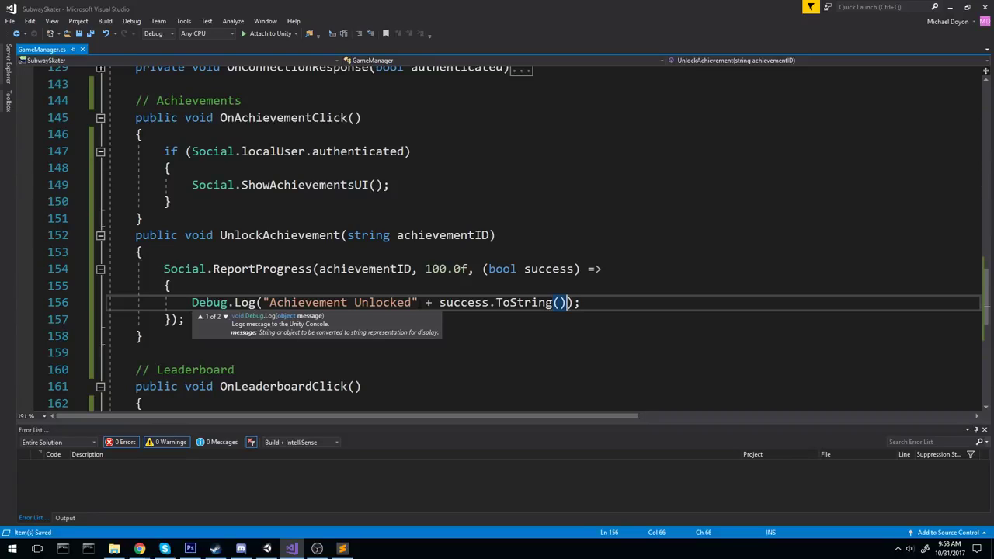
click(584, 251)
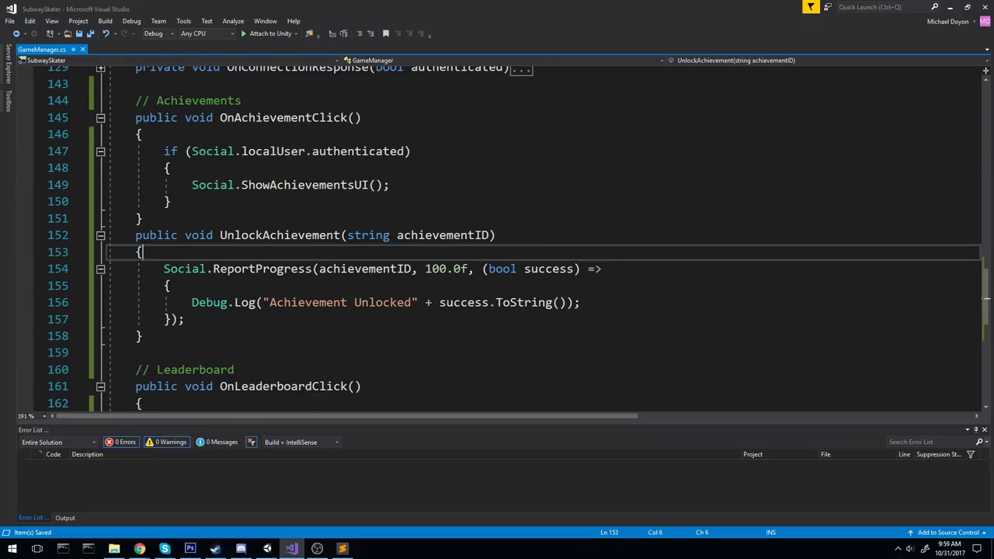
double_click(280, 235)
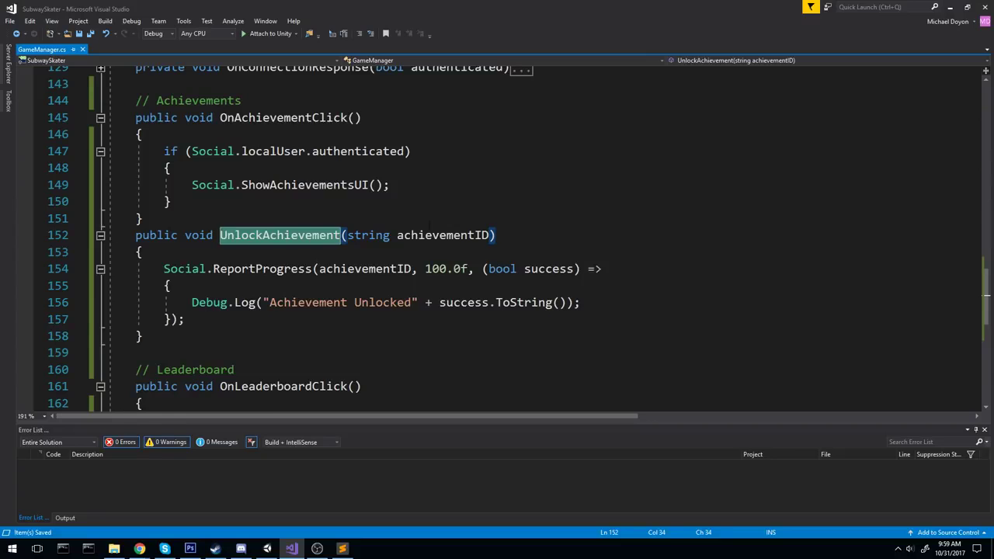
Declare public void ReportScore(int score) below the leaderboard method, fixing typos.
scroll(430, 224, down, 5)
scroll(430, 225, up, 5)
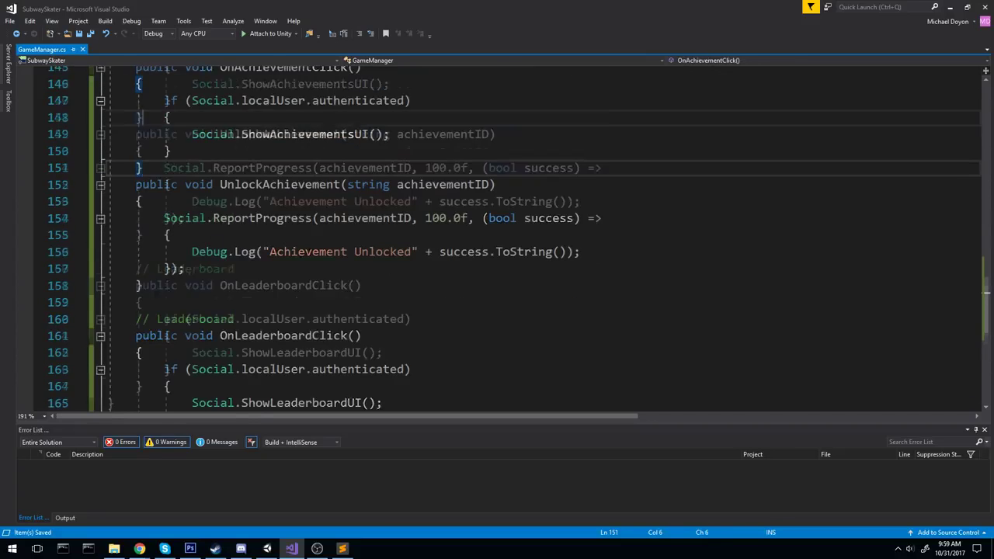
click(210, 334)
key(Return)
text(puy)
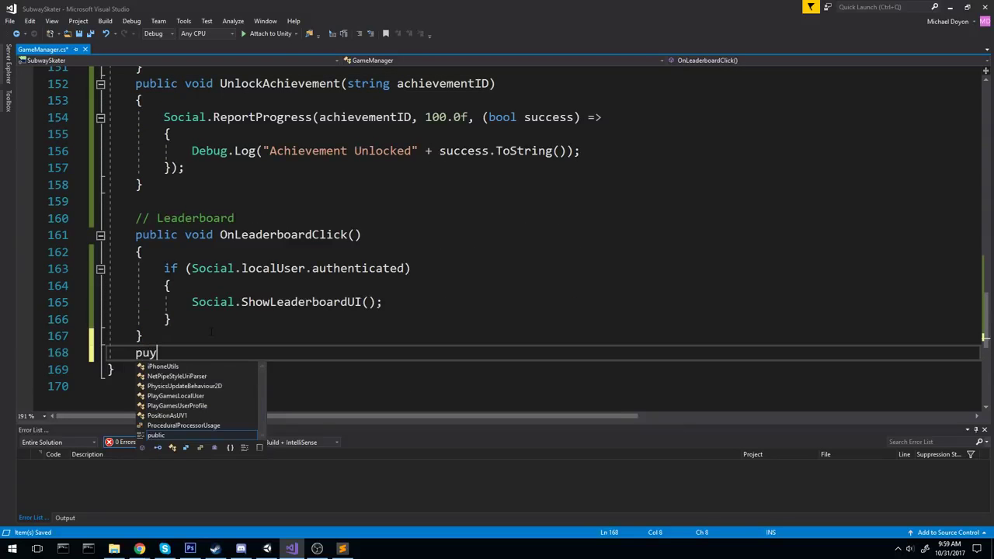
key(BackSpace)
text(blic voi)
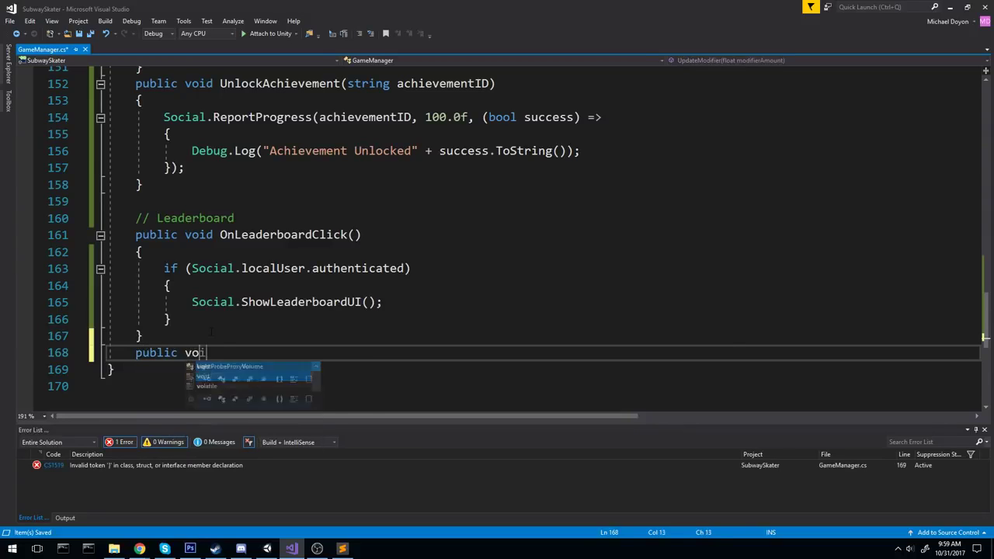
text(d Re)
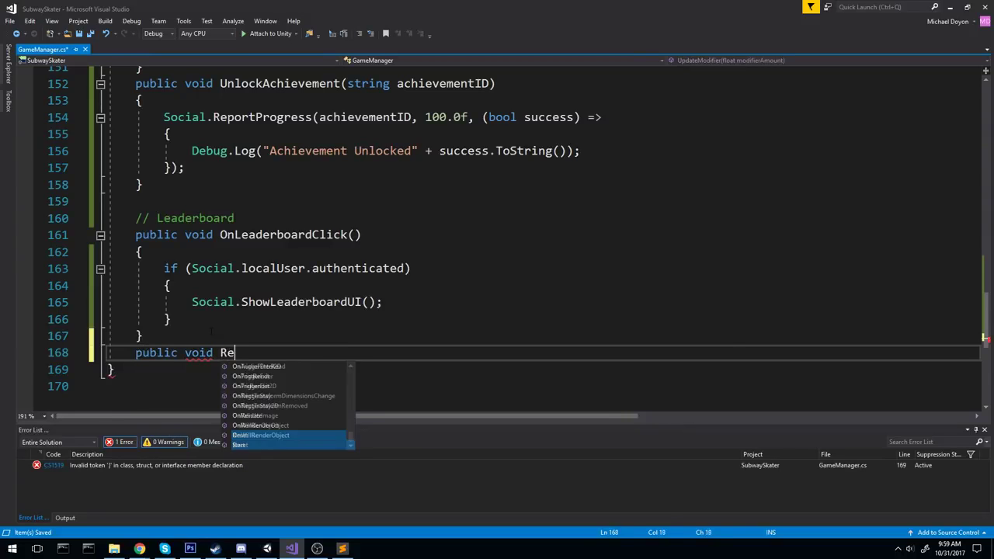
text(portScore()
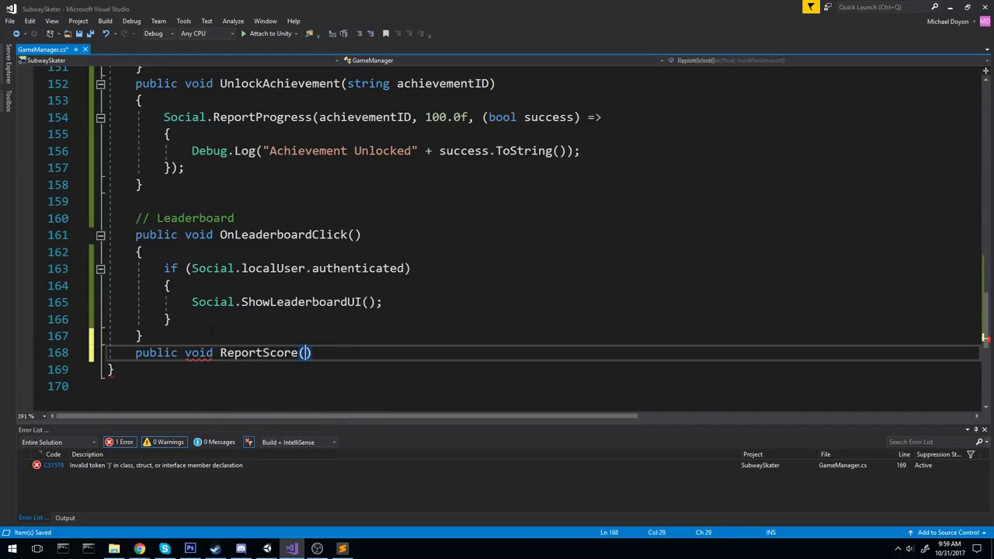
text(int scorte)
key(Left)
key(BackSpace)
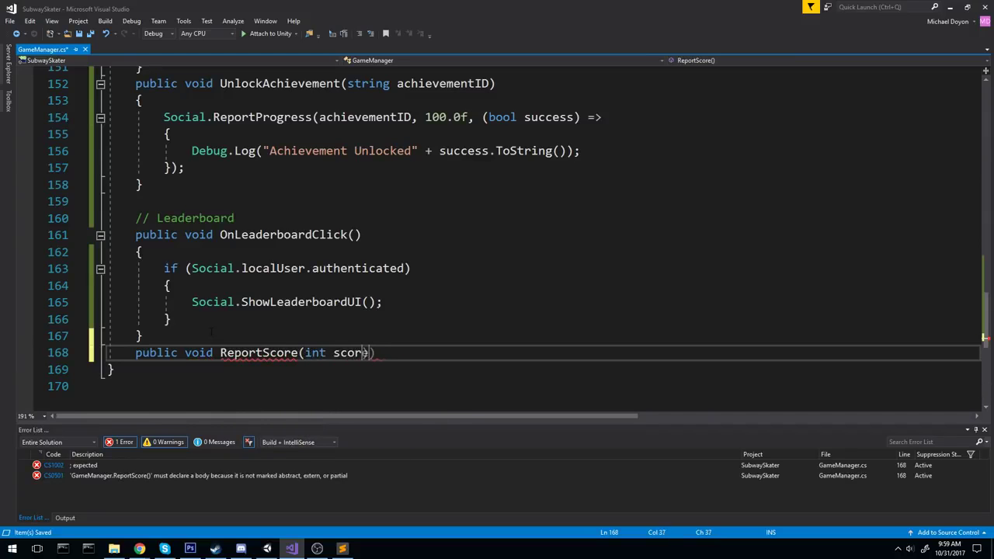
key(Right)
Add a string leaderboardID parameter and opening brace for ReportScore's body.
text(, string )
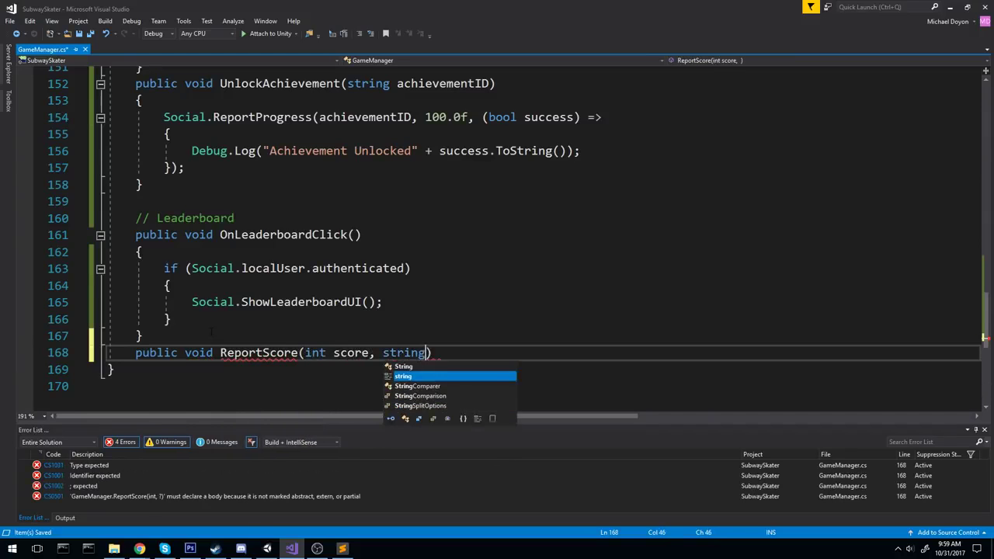
text(LeaderB)
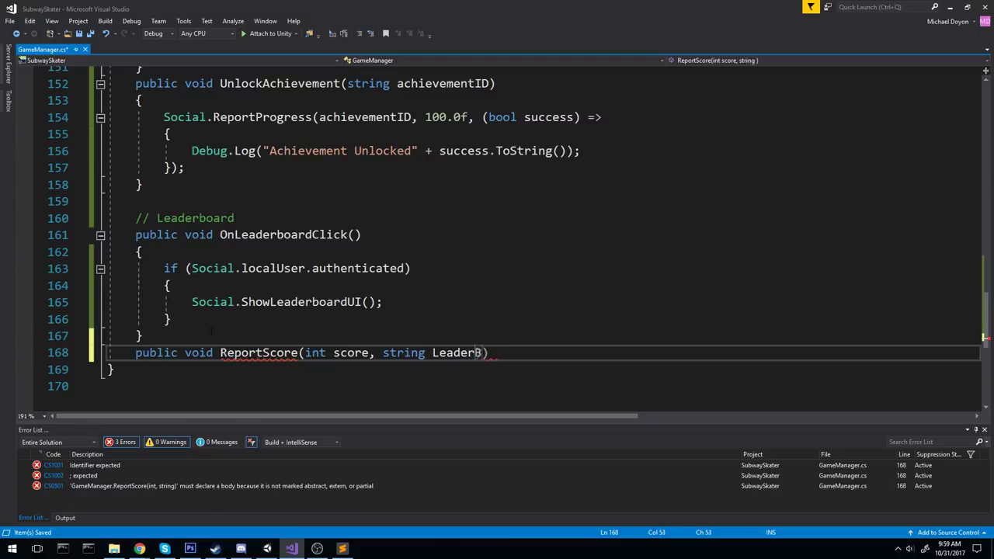
key(BackSpace)
key(BackSpace)
key(BackSpace)
key(BackSpace)
key(BackSpace)
key(BackSpace)
key(BackSpace)
text(leaderb)
text(oardID,)
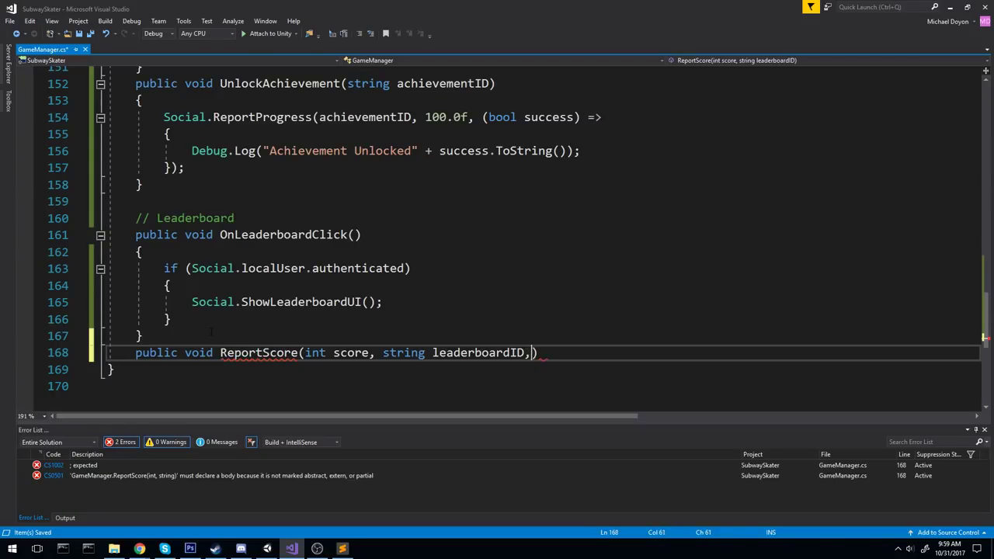
key(BackSpace)
key(End)
key(Return)
text({)
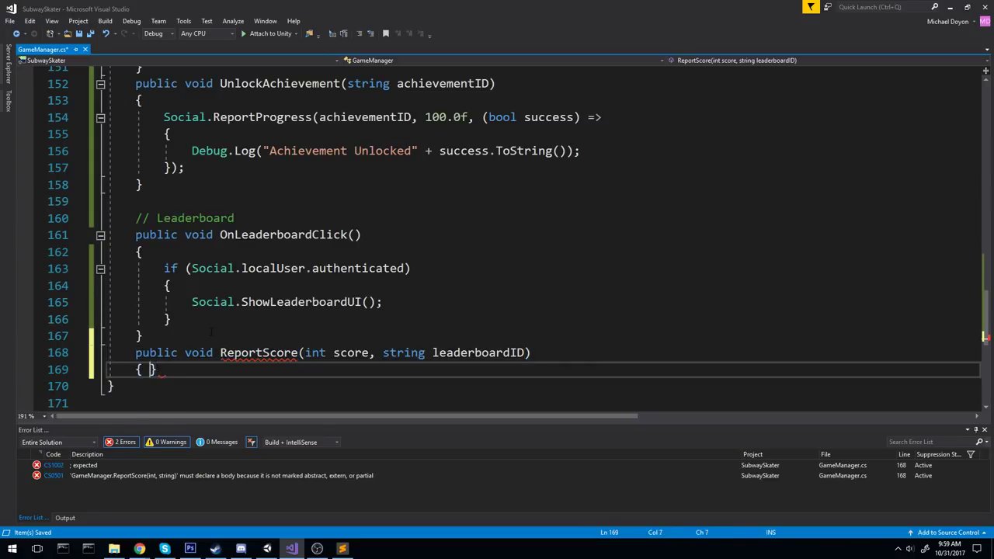
key(Return)
Delete the string leaderboardID parameter, leaving ReportScore(int score).
scroll(513, 311, down, 1)
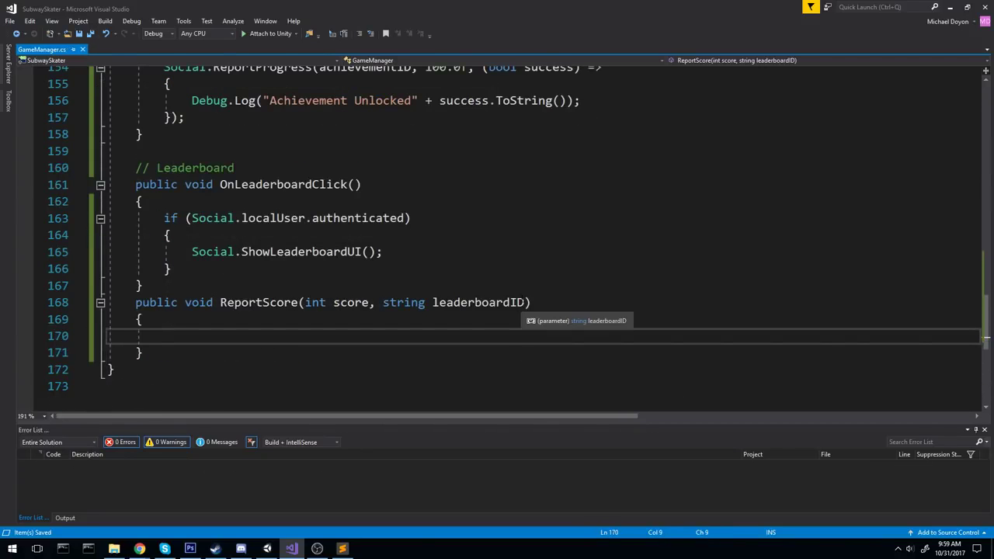
drag(524, 303, 376, 303)
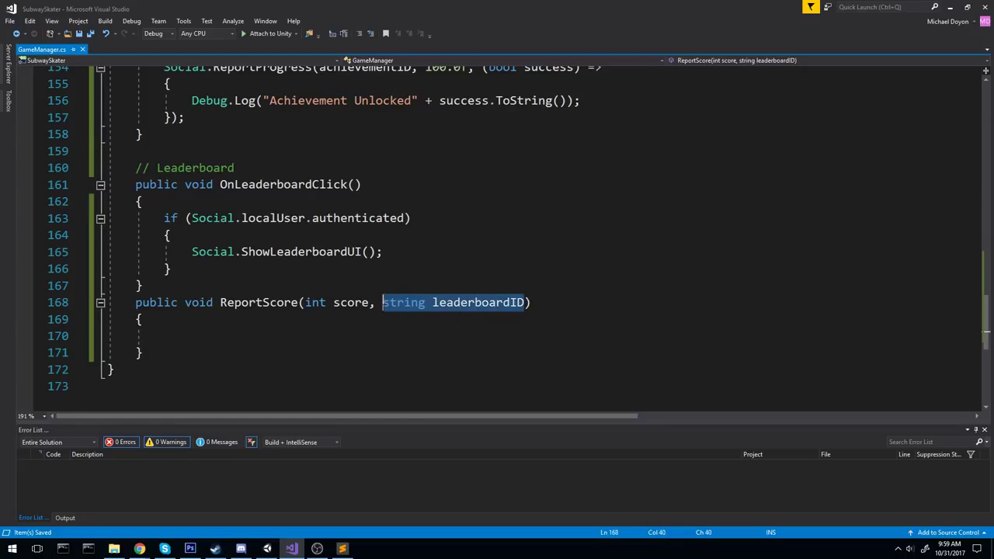
key(BackSpace)
key(Down)
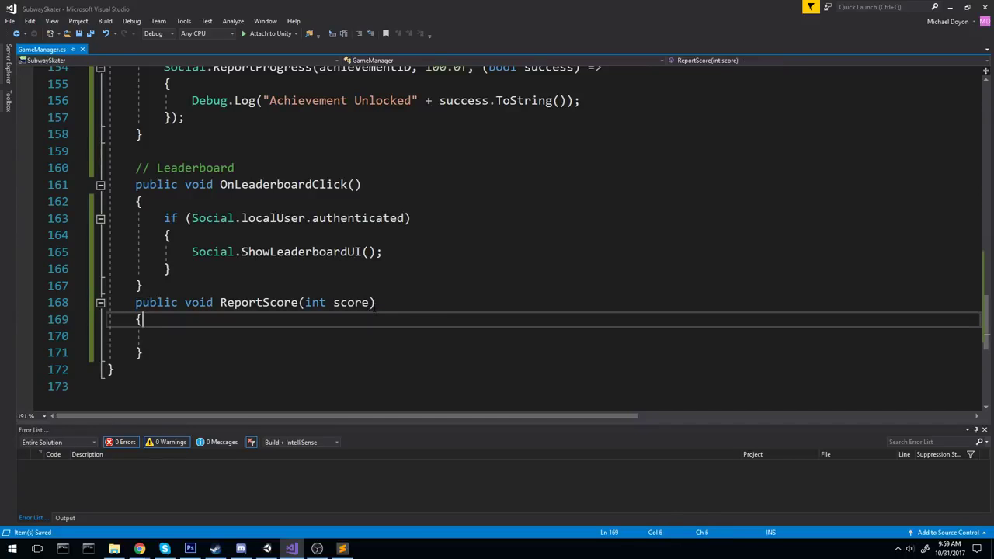
key(Down)
Start a Social.ReportScore call with score and RPGPS.leaderboard_highscore as arguments.
text(Social.)
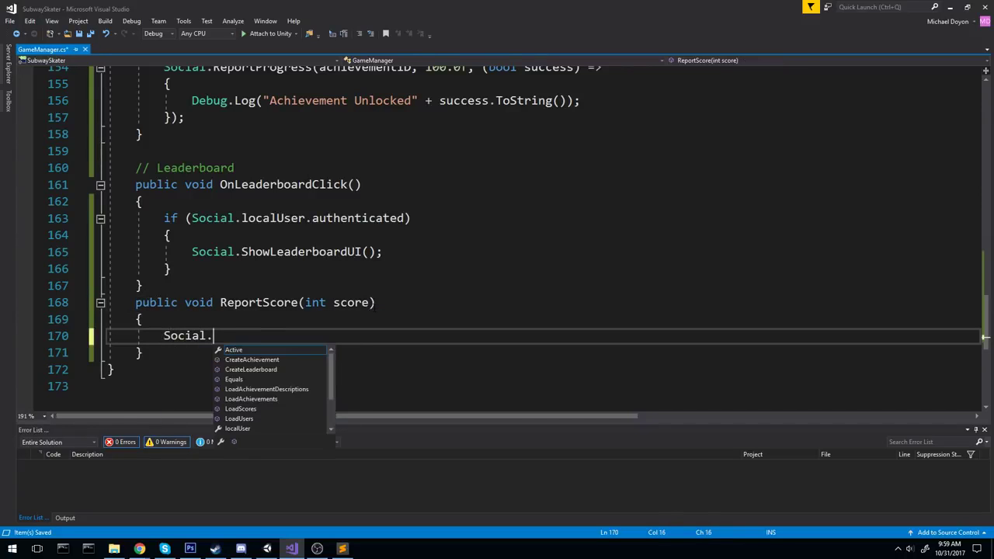
text(Report)
key(Down)
key(Tab)
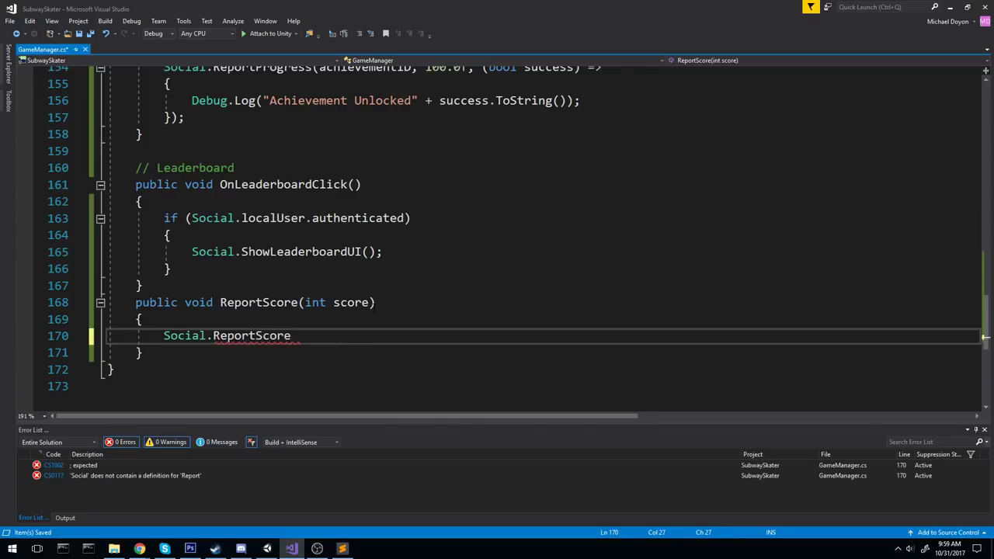
text(()
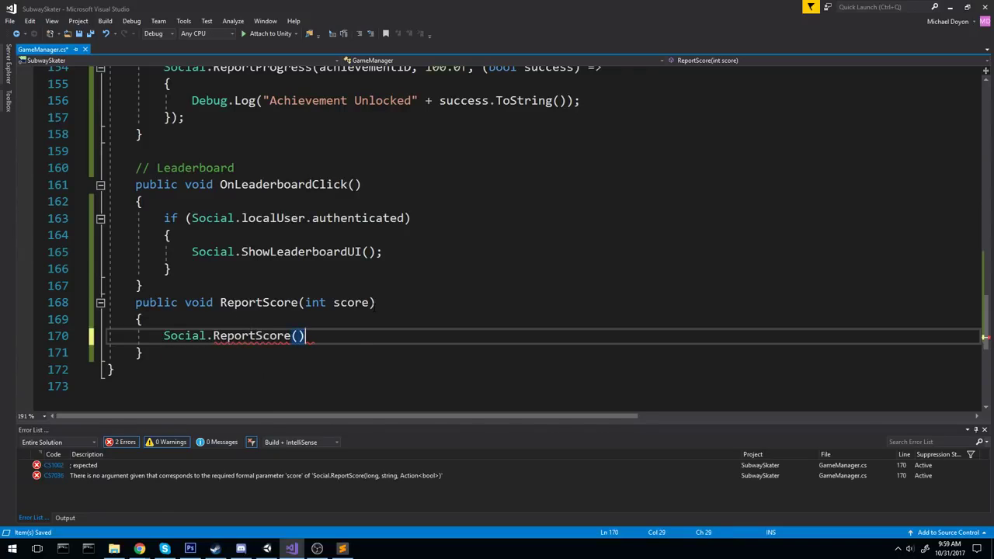
text(s)
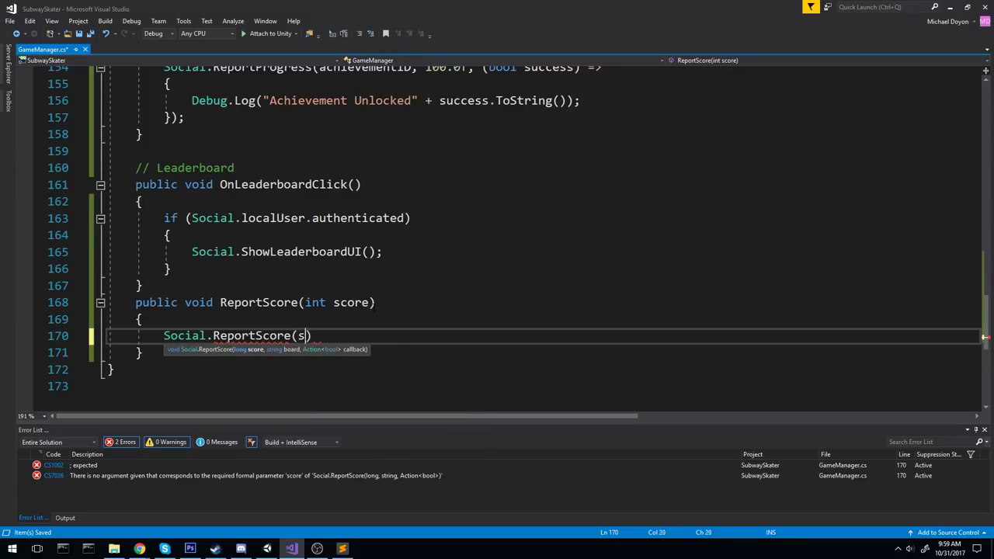
text(core,)
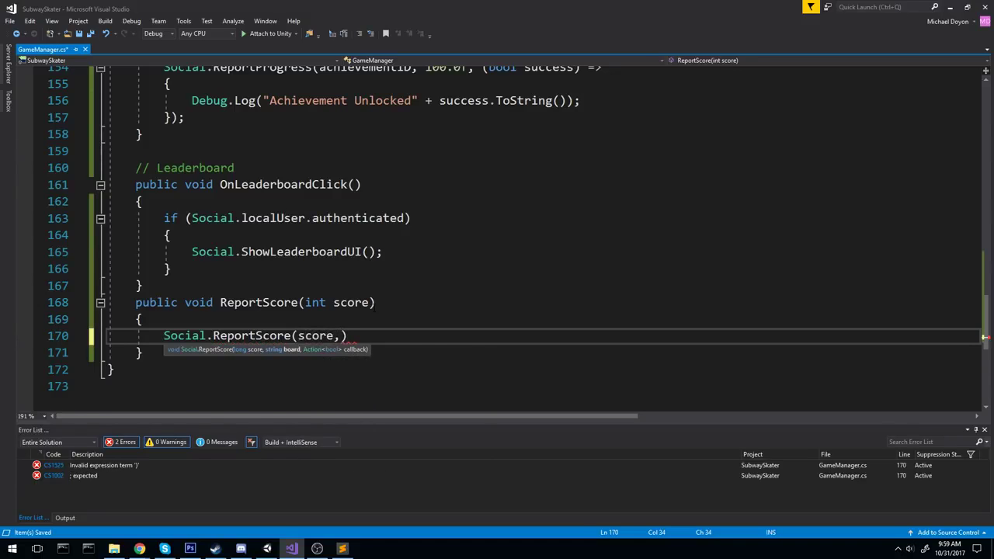
text(leade)
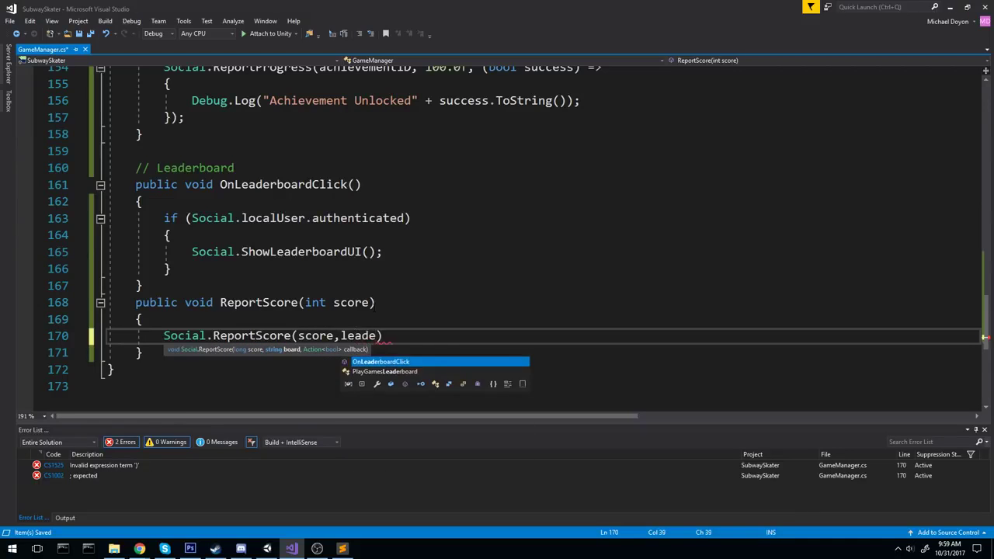
text(rb)
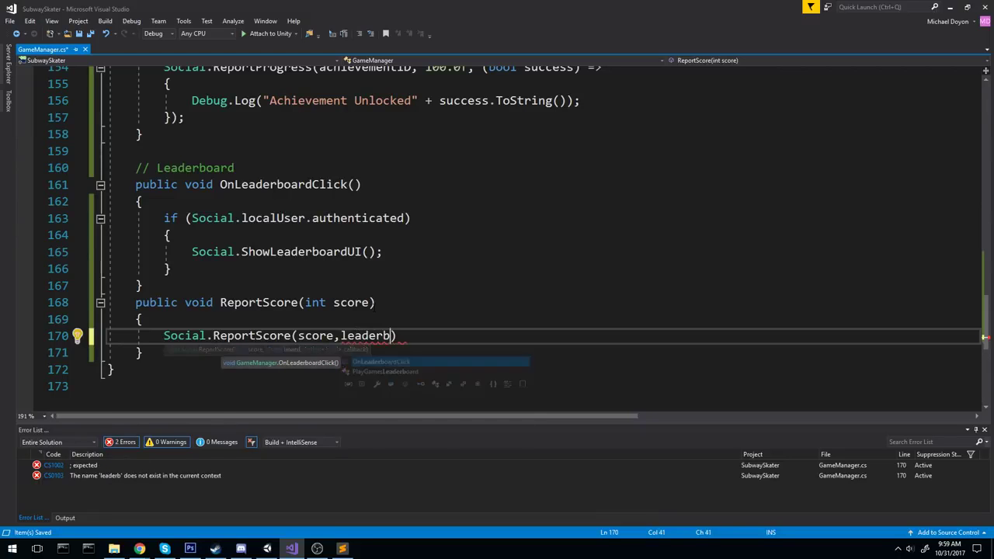
key(BackSpace)
key(BackSpace)
key(BackSpace)
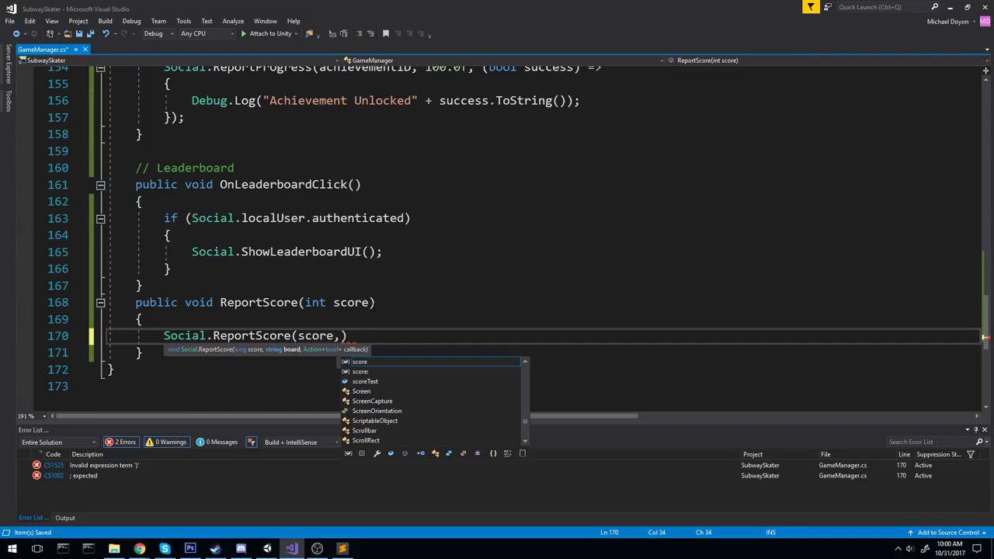
text(RPGP)
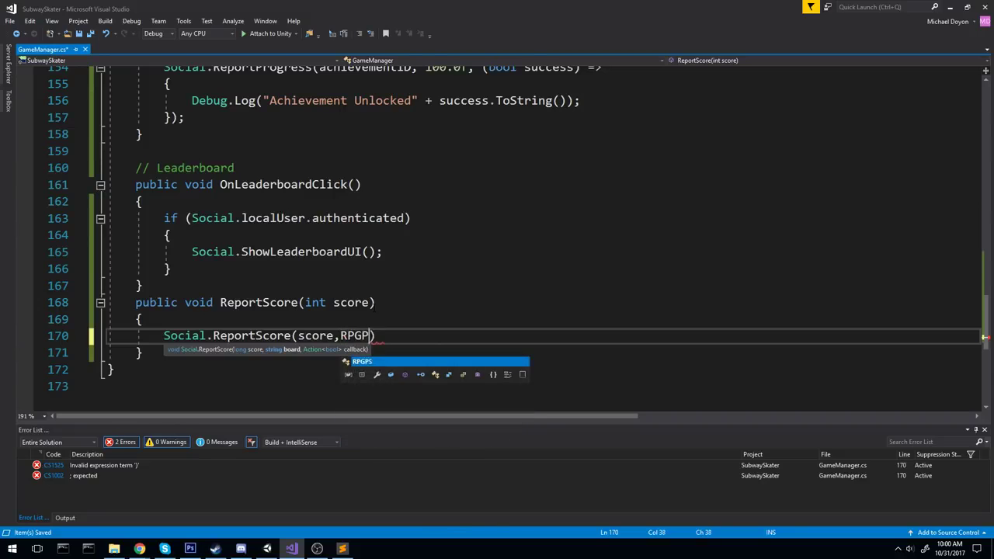
text(S)
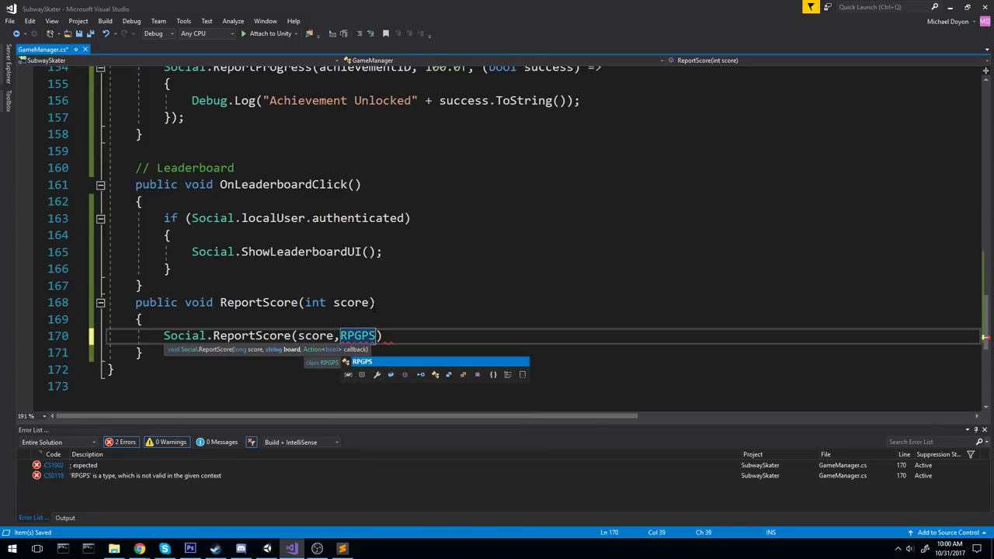
text(.)
key(Down)
key(Down)
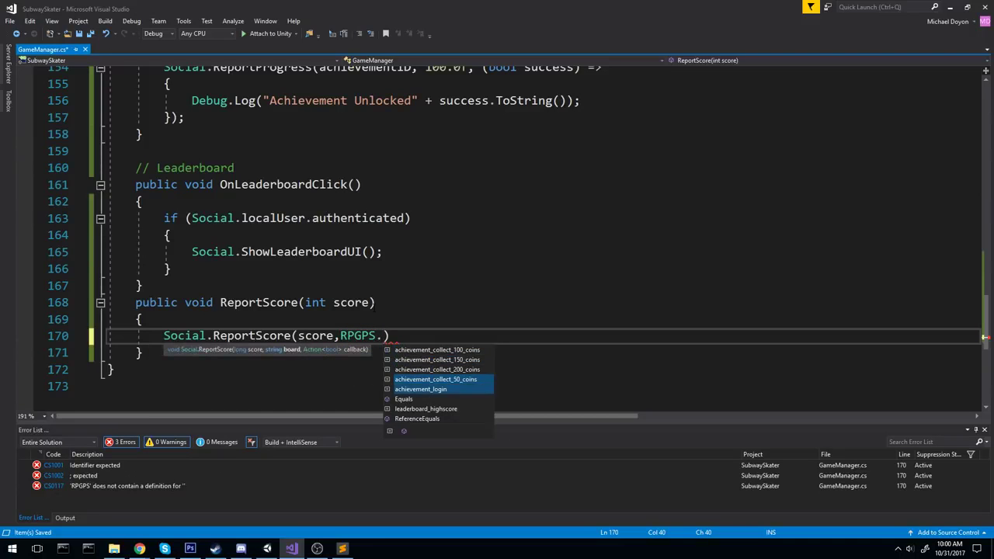
key(Down)
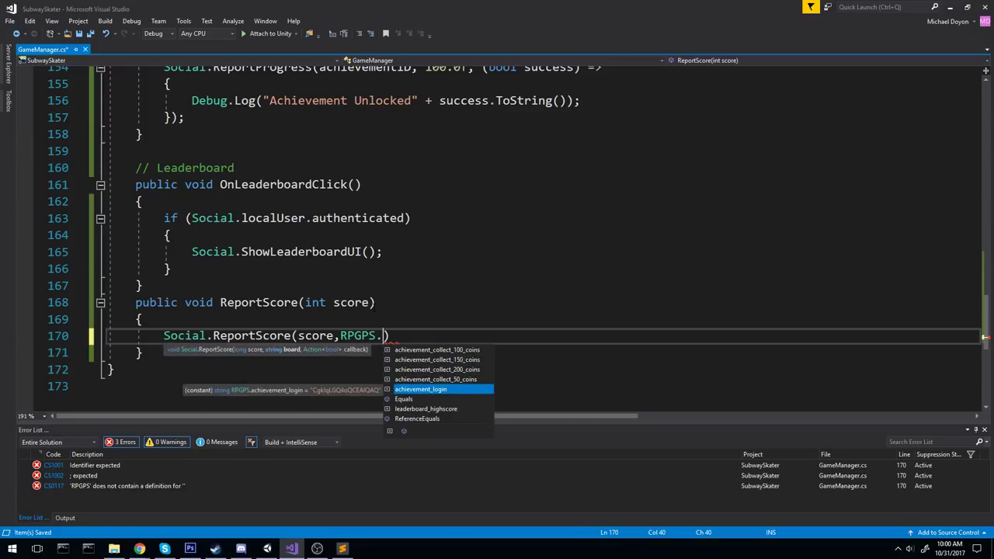
key(Up)
key(Up)
key(Up)
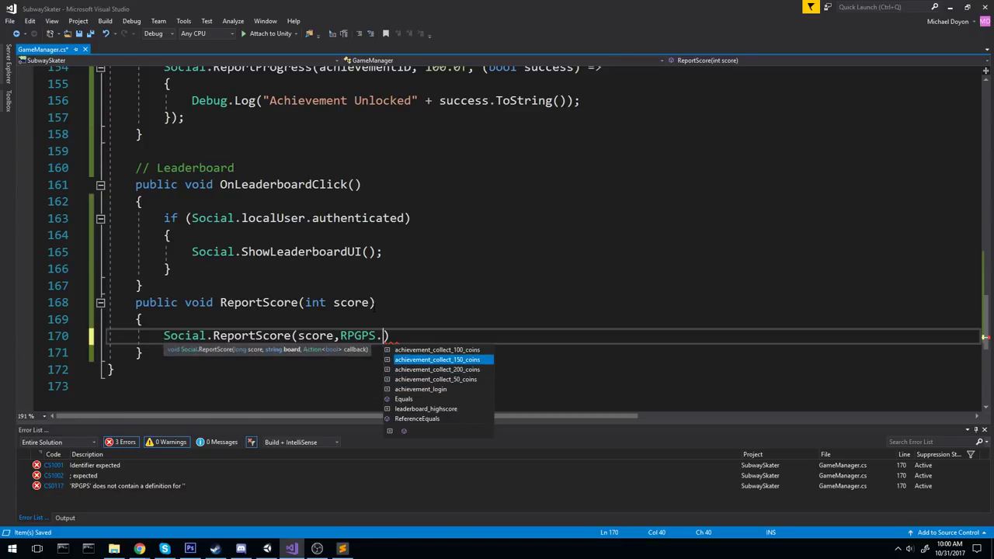
key(Up)
key(Down)
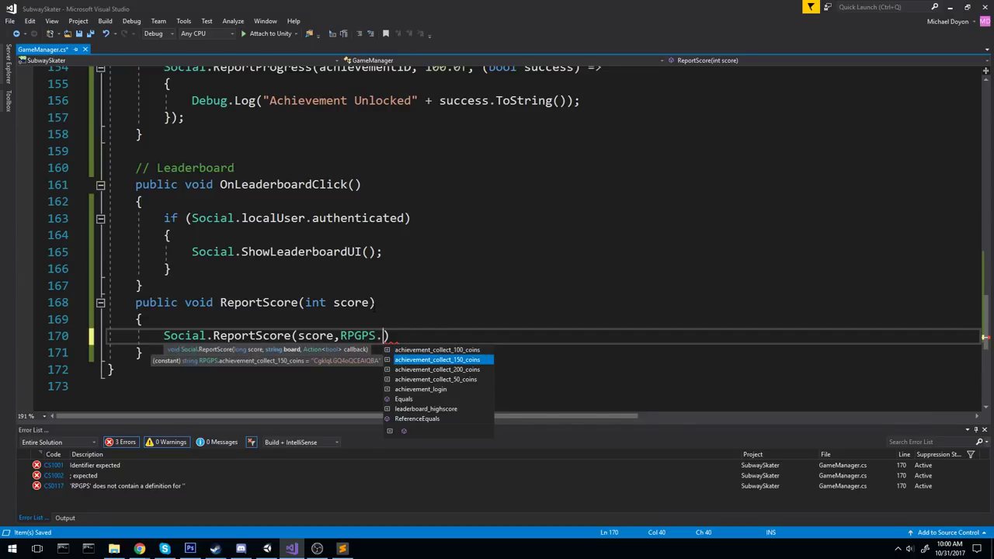
key(Down)
key(Down)
key(Down)
key(Down)
key(Down)
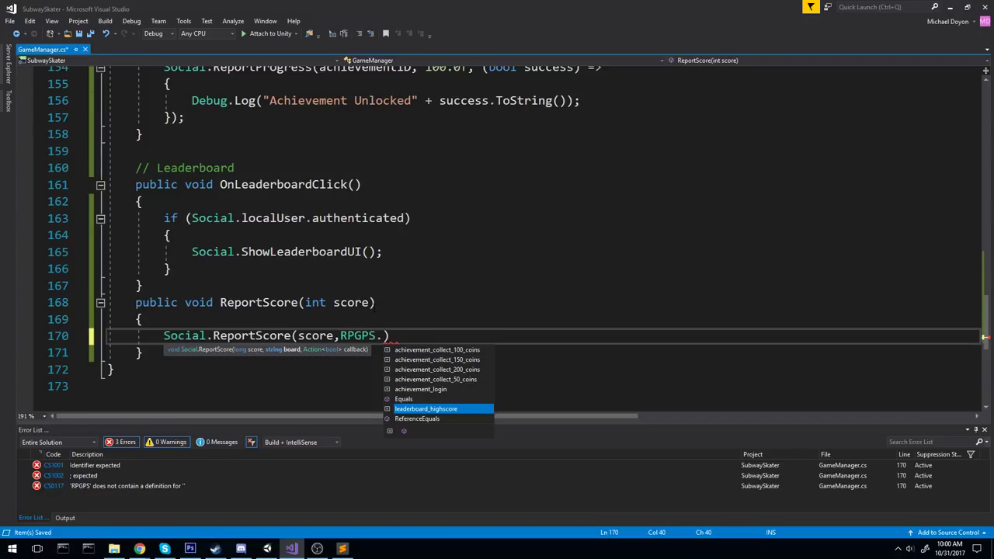
key(Tab)
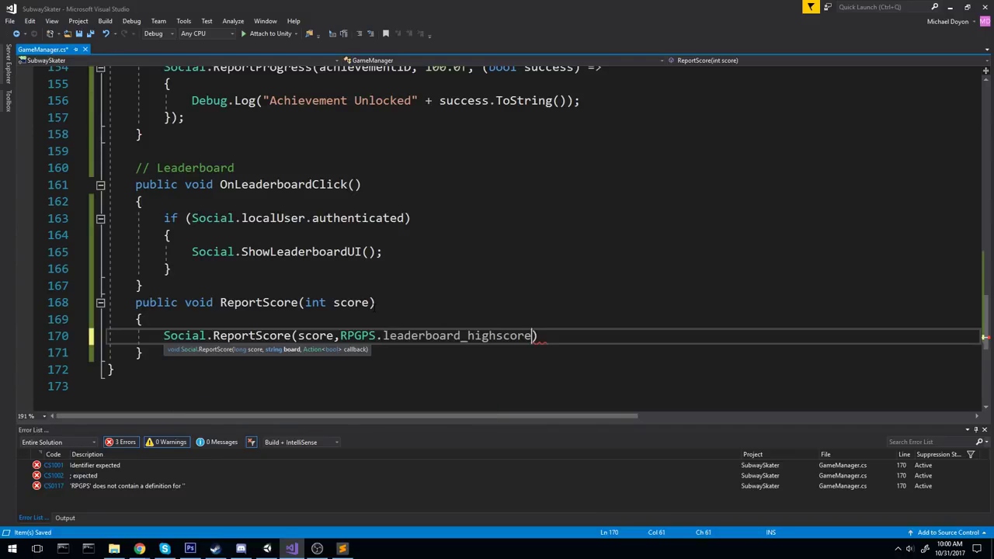
Add a (bool success) => { } callback, end with ';', and begin a Debug.Log inside it.
text(,)
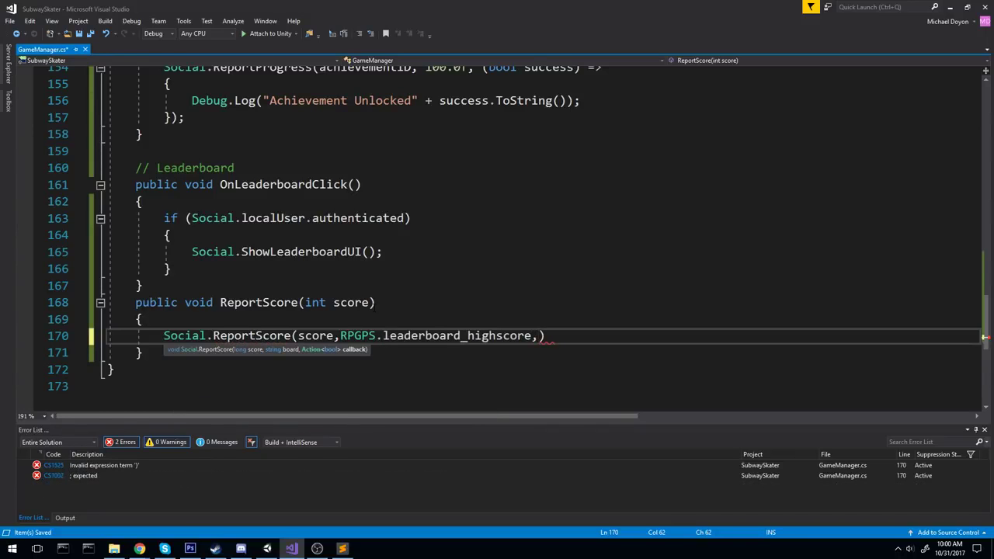
text((bool )
text(success) =)
key(BackSpace)
text(> )
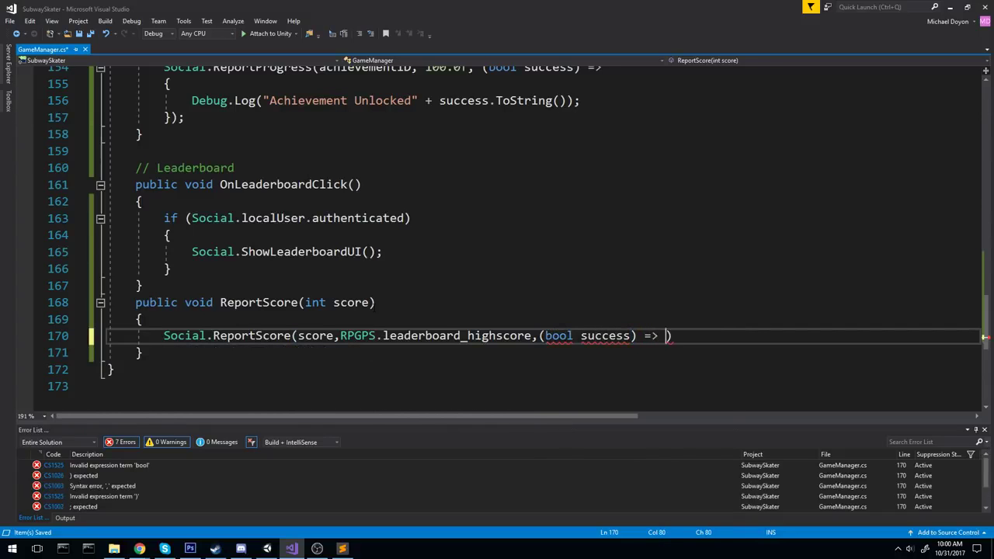
text({ })
key(Left)
key(Left)
key(Left)
key(Return)
key(Right)
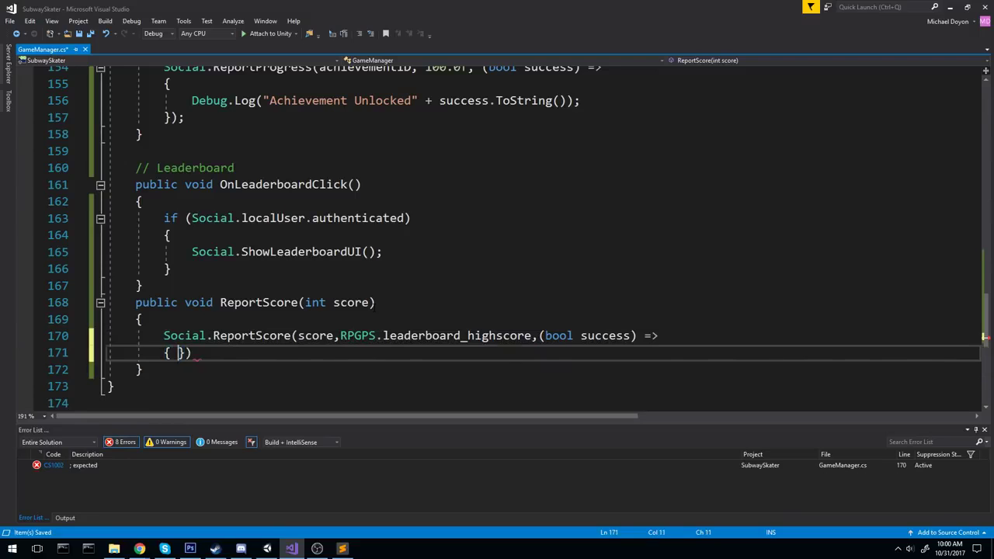
key(Return)
key(End)
text(;)
key(Up)
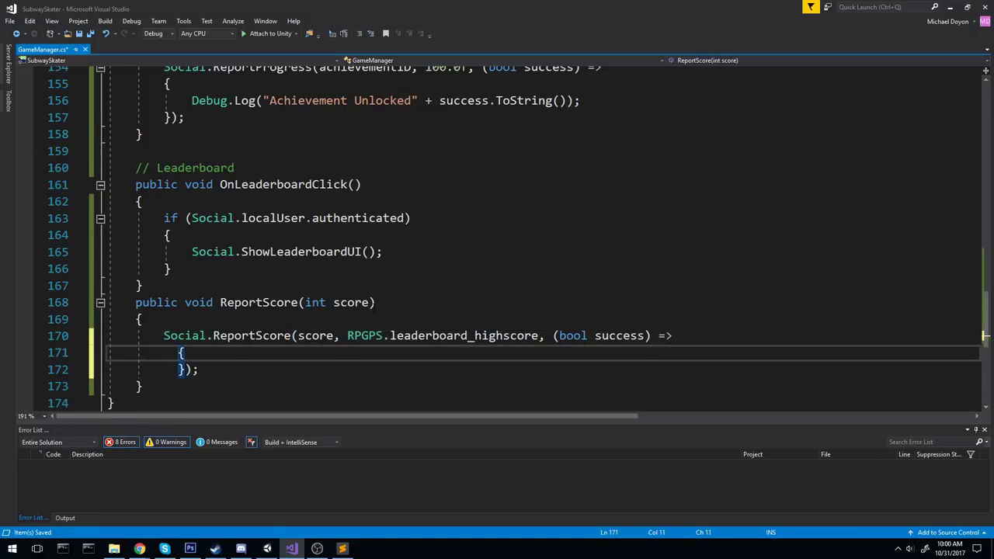
key(Return)
text(Debug.OL)
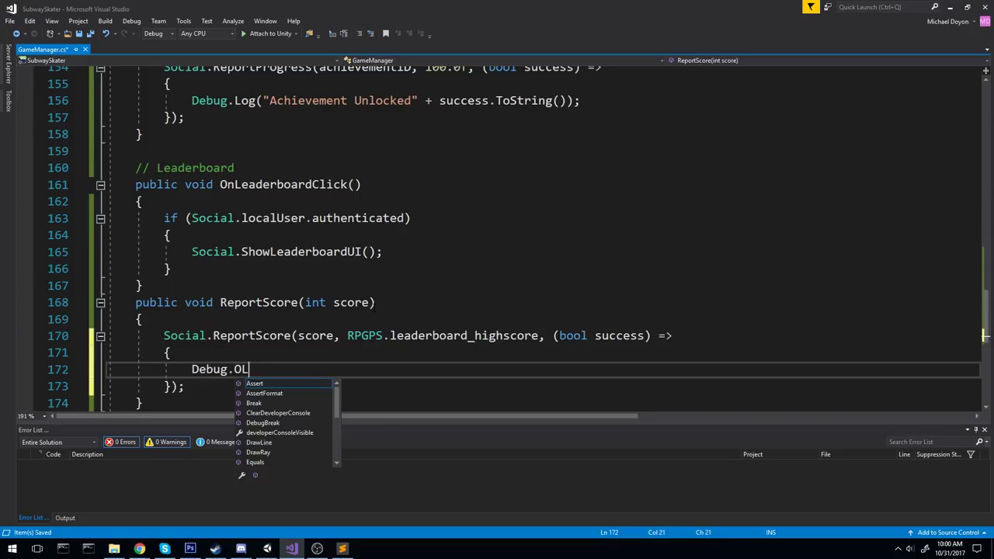
text(og(")
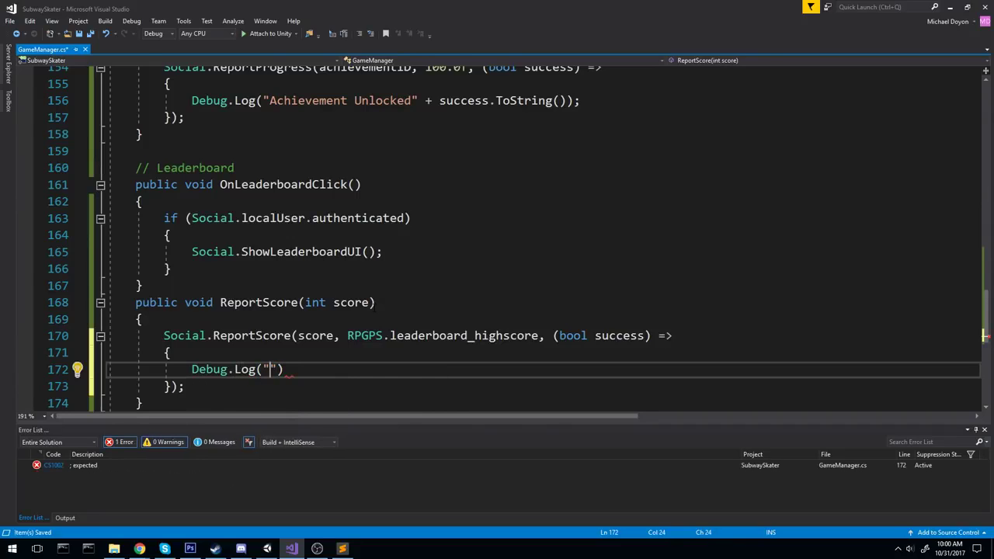
text(Lea)
text(derboard changes)
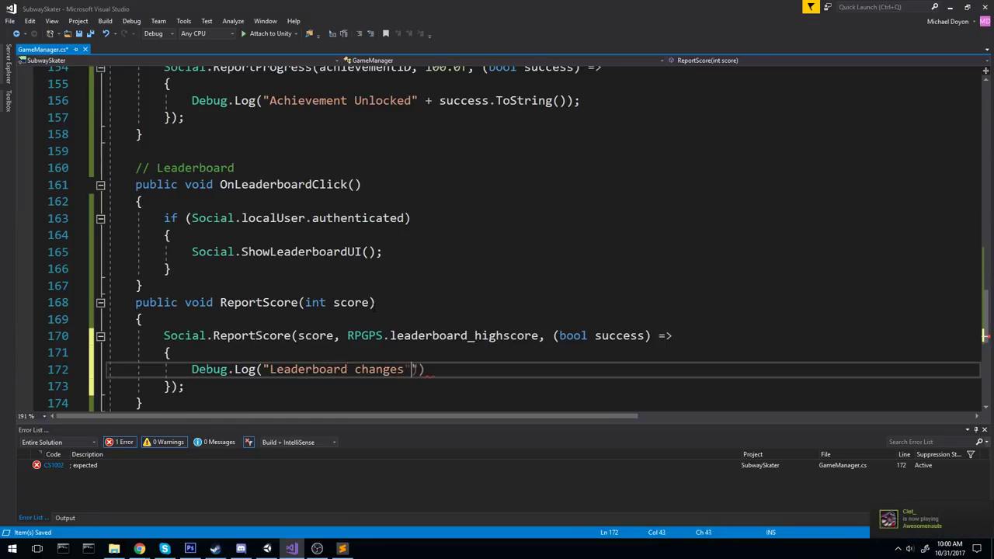
Rewrite the callback's log message to "Reported score to leaderboard".
key(ctrl+shift+Left)
key(ctrl+shift+Left)
key(ctrl+shift+Left)
key(shift+Right)
key(shift+Right)
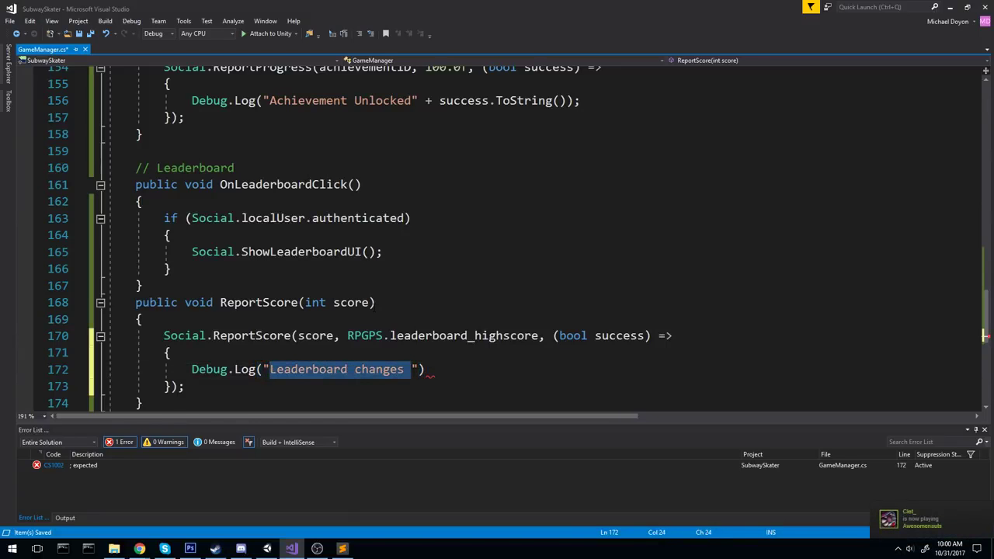
text(R)
key(Tab)
key(BackSpace)
key(BackSpace)
key(BackSpace)
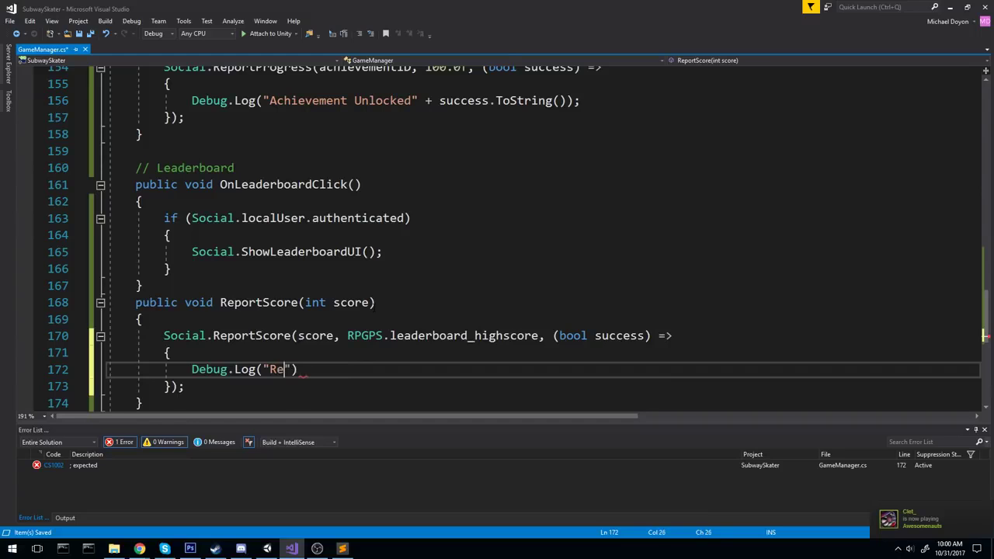
text(ported score to l)
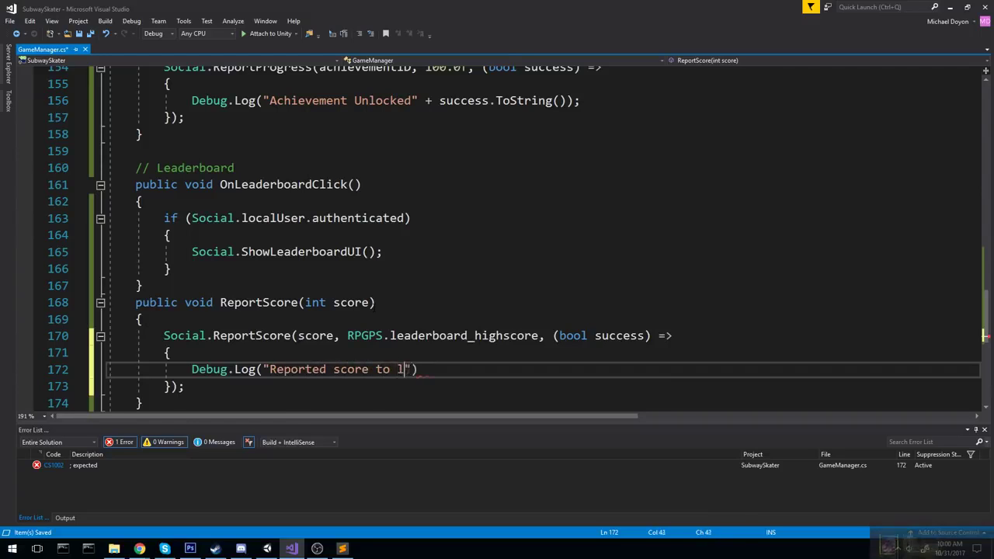
text(eader)
key(BackSpace)
key(BackSpace)
key(BackSpace)
text(erbo)
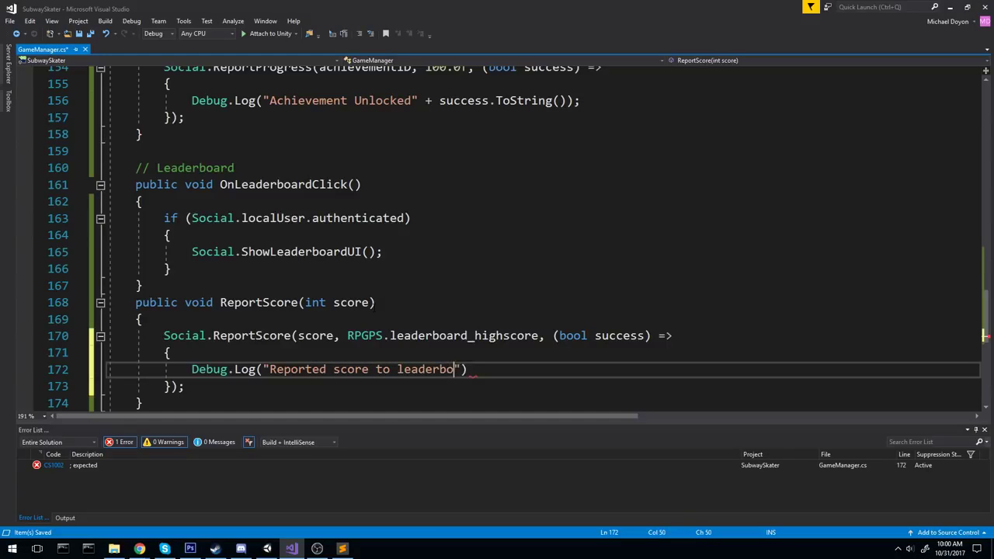
text(ard)
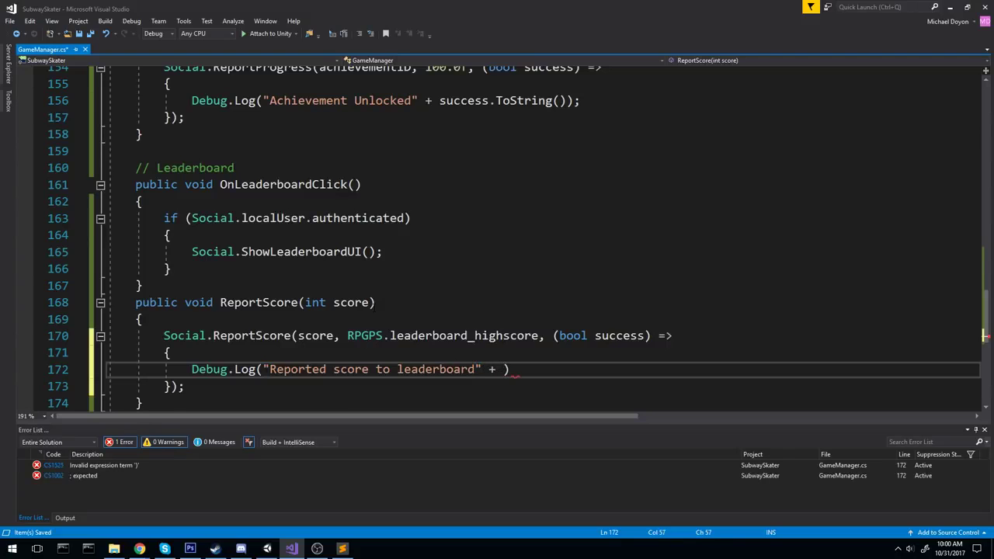
Append + success.ToString() to the log message and end the statement with ';'.
key(Left)
key(Left)
key(Left)
key(Right)
key(Right)
key(Right)
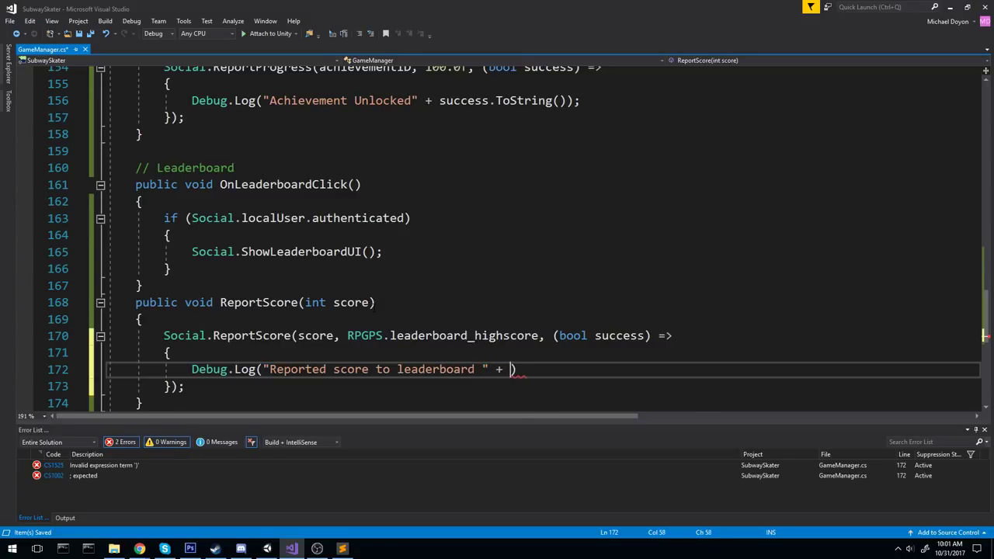
text(success.)
key(Up)
key(Up)
key(Tab)
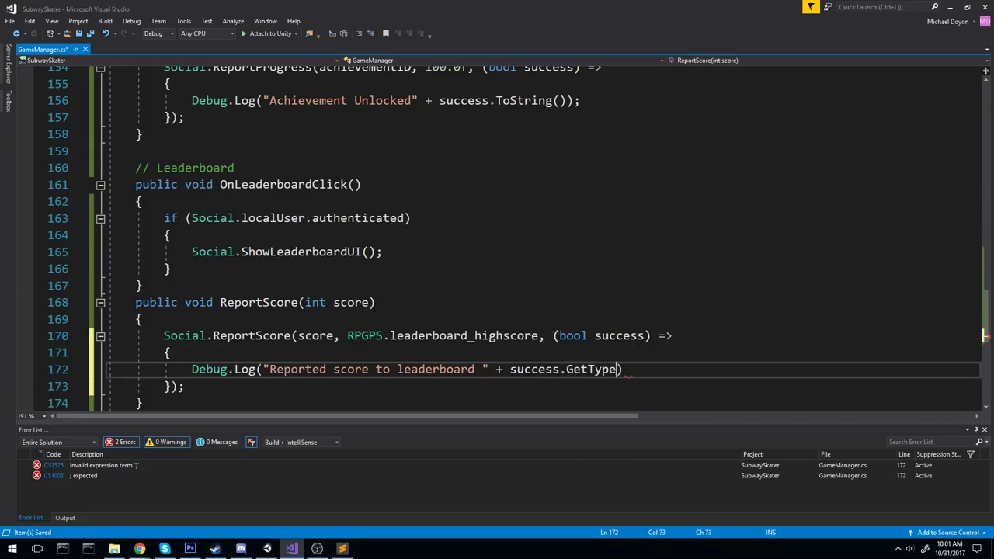
key(ctrl+z)
text(ToString())
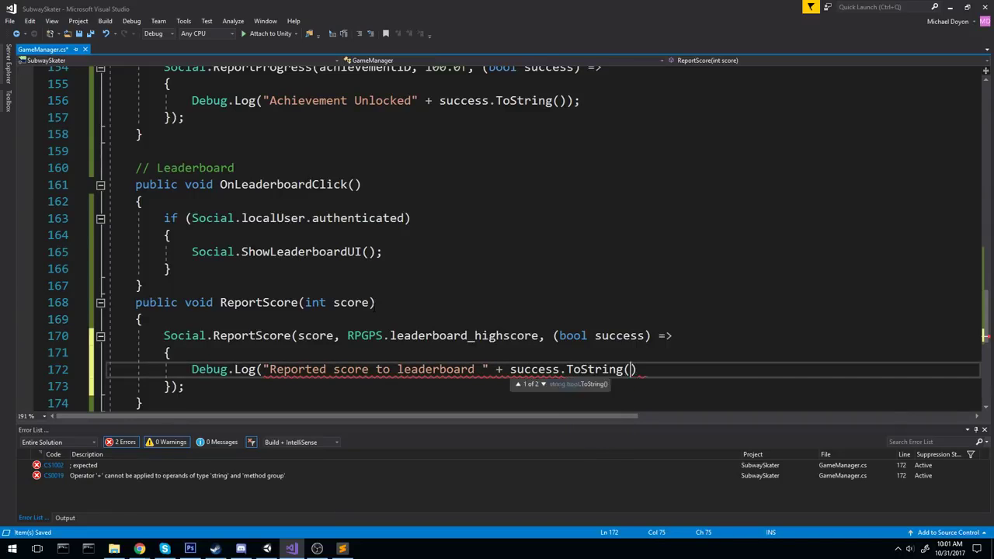
key(End)
text(;)
double_click(365, 336)
Go to the RPGPS definition with F12 and review its header and ID constants.
key(F12)
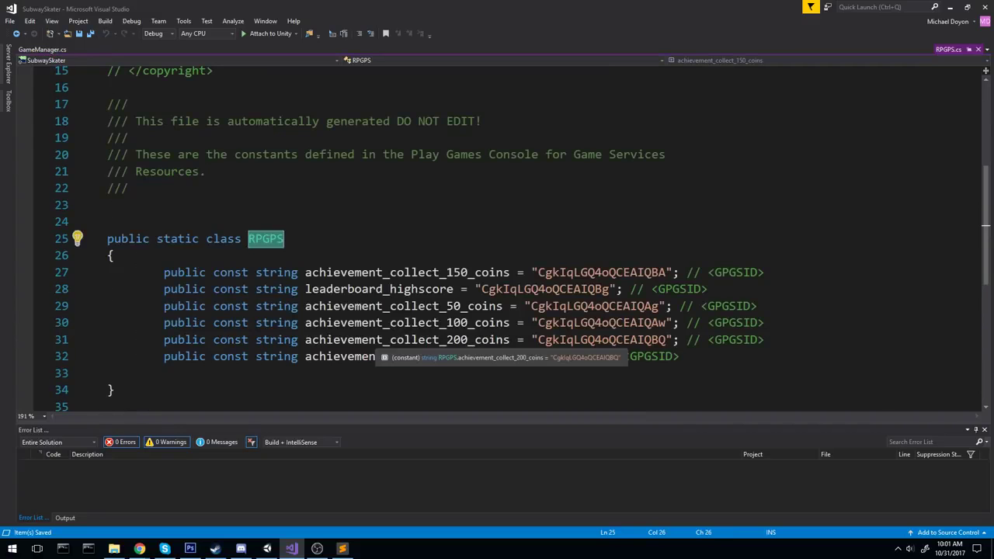
ctrl+scroll(512, 233, down, 2)
scroll(512, 233, up, 5)
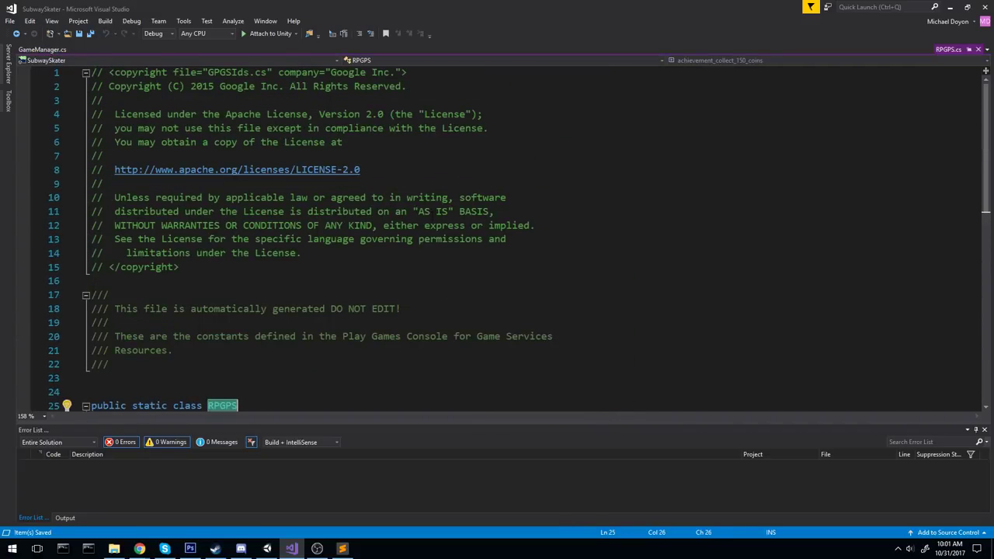
drag(205, 372, 92, 73)
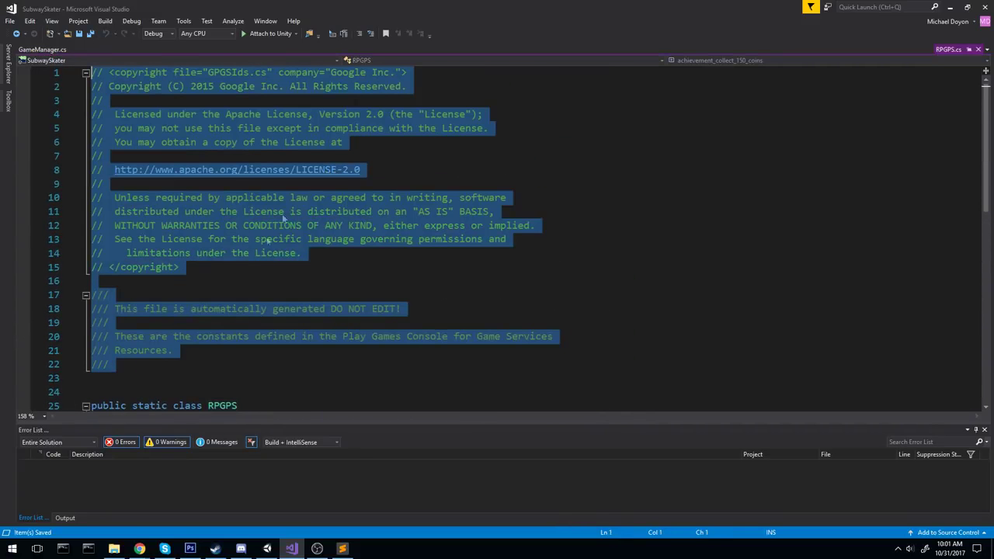
click(190, 156)
scroll(191, 156, down, 2)
scroll(190, 156, down, 2)
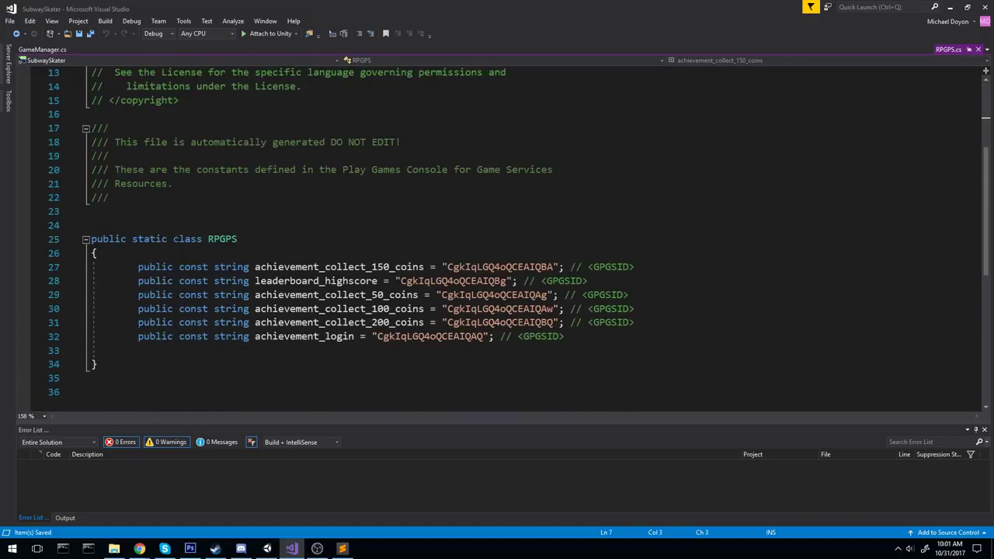
scroll(191, 156, down, 3)
scroll(512, 241, up, 2)
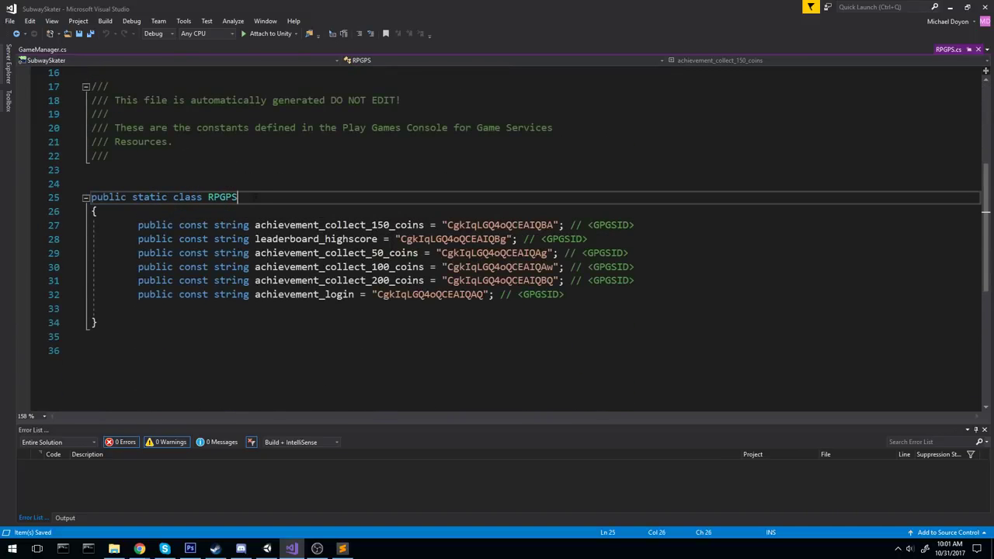
drag(237, 198, 77, 199)
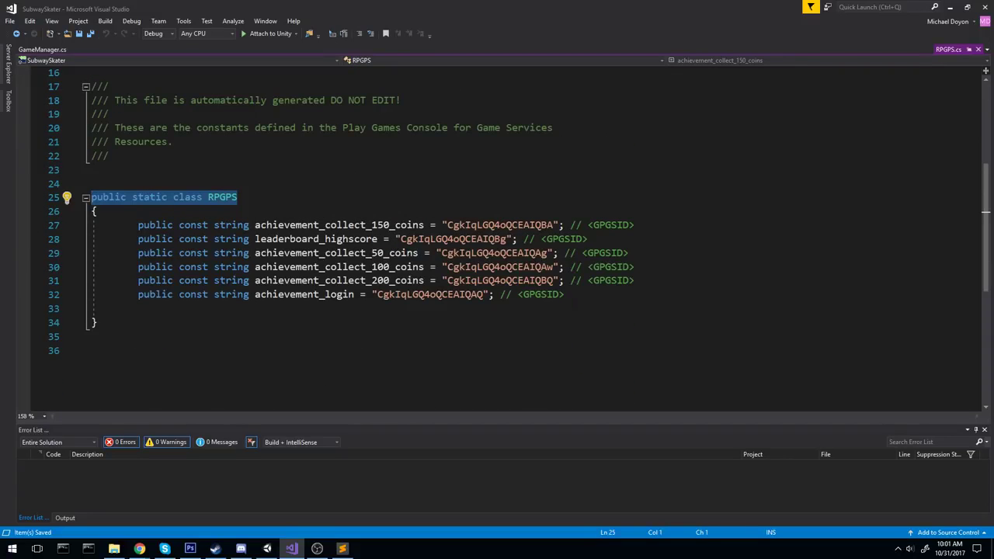
drag(582, 298, 90, 219)
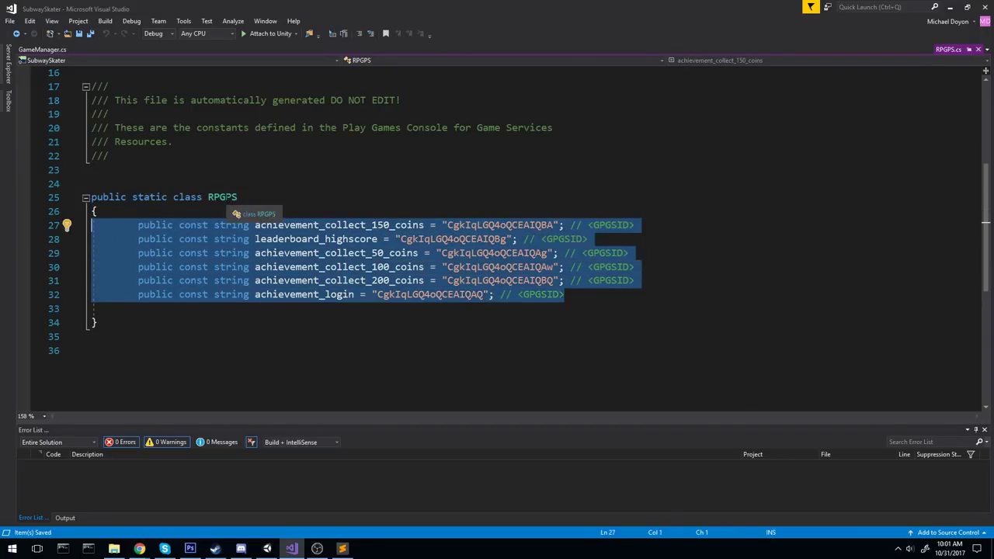
click(227, 199)
click(483, 254)
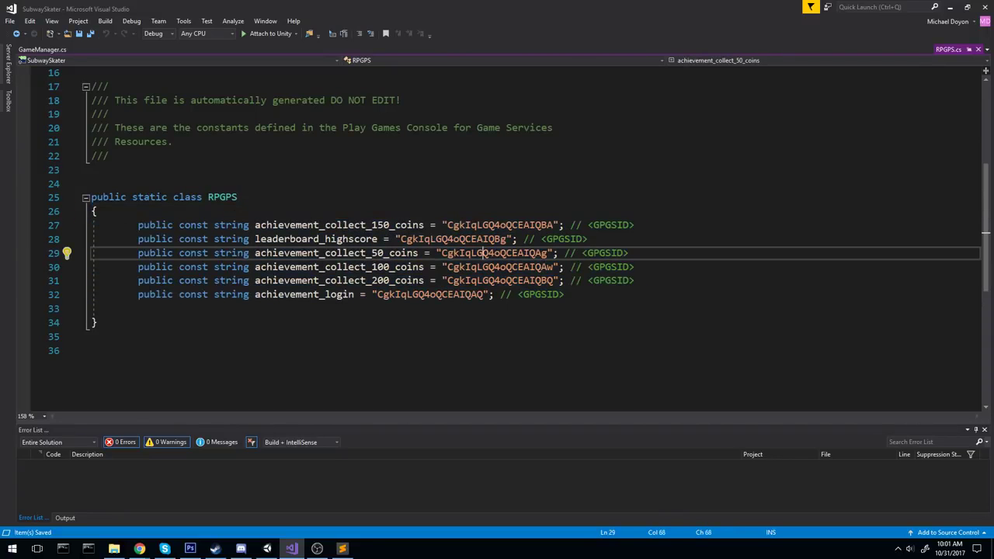
drag(90, 219, 622, 302)
click(621, 302)
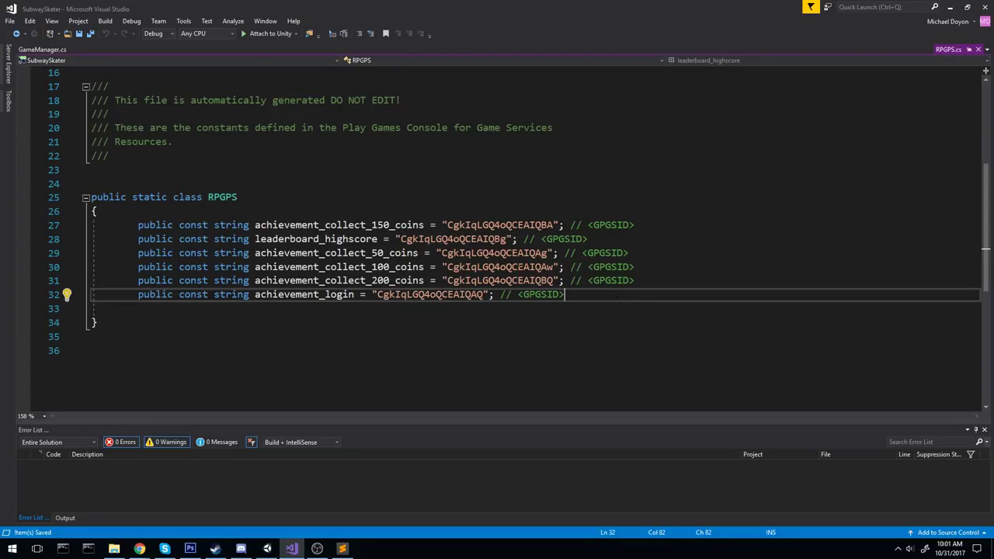
Delete the blank line before RPGPS's closing brace.
key(Up)
key(Up)
key(Down)
key(Down)
key(Down)
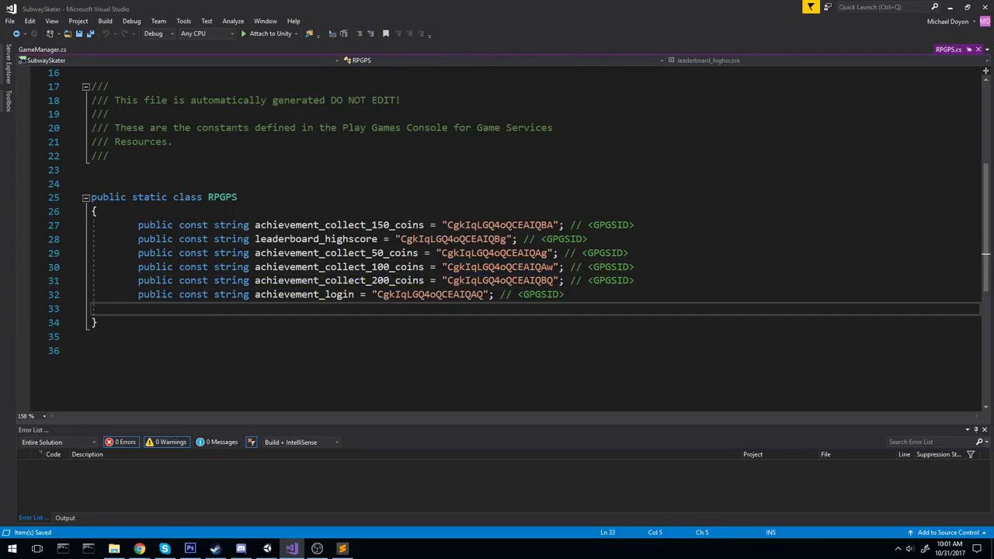
key(BackSpace)
click(448, 295)
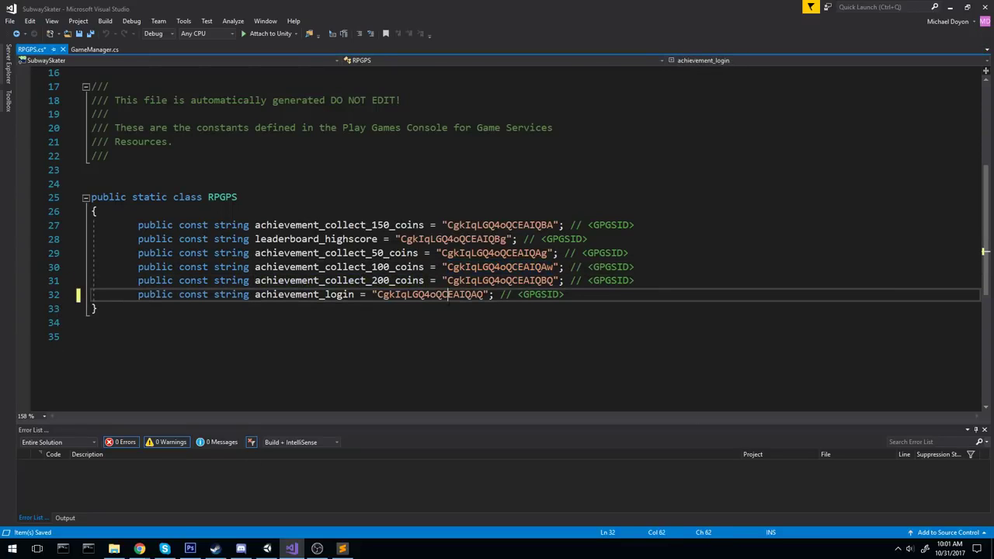
mouse_move(140, 550)
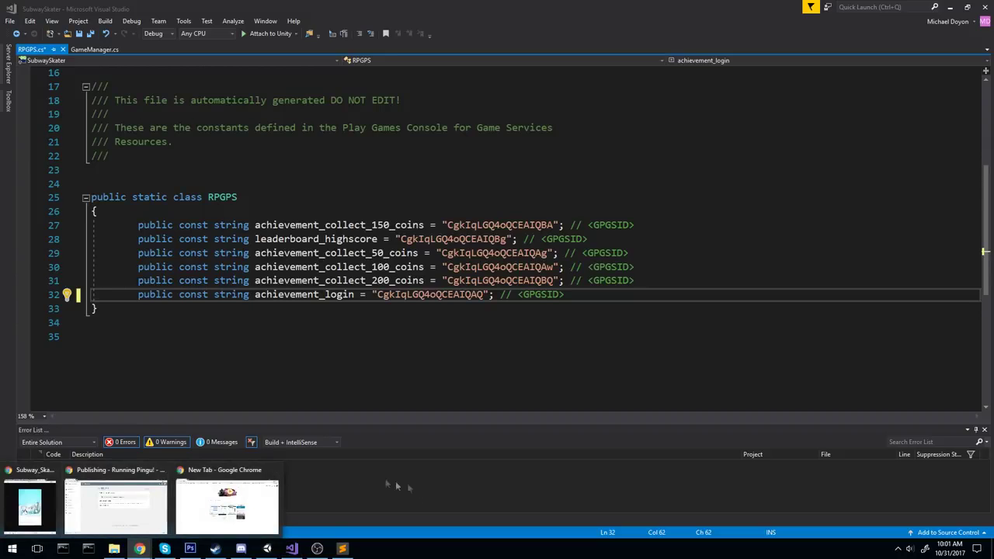
Show the Running Pingu! Achievements list in the Google Play Console.
click(116, 505)
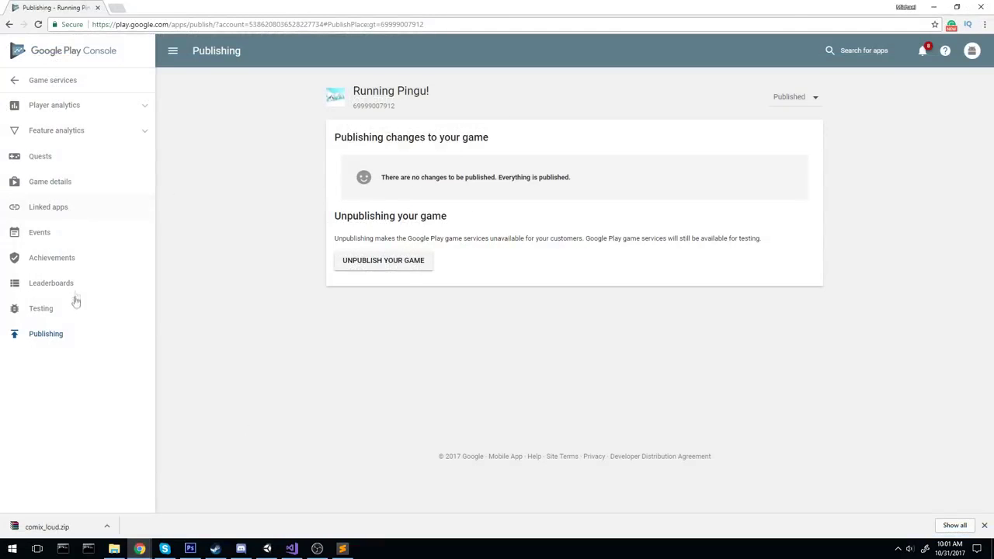
click(73, 259)
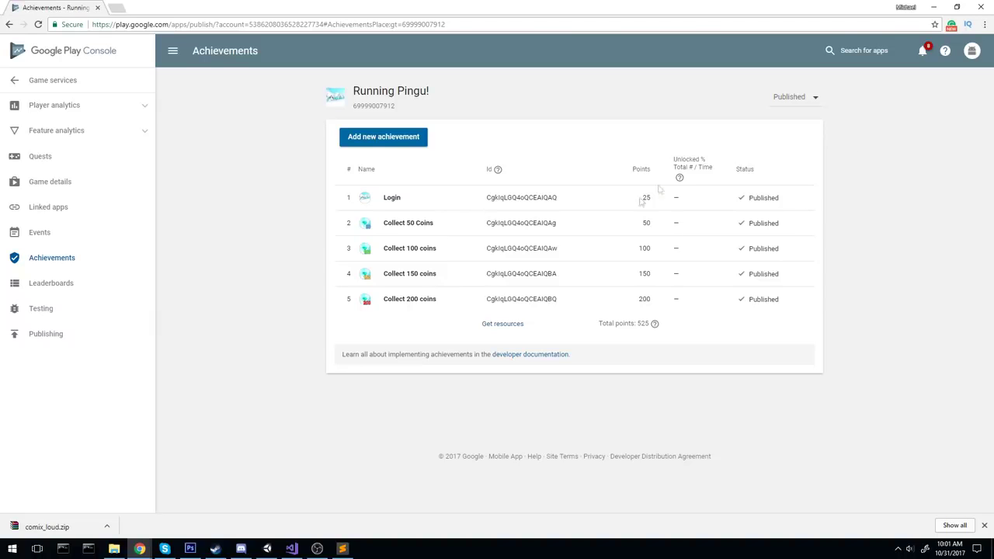
Return to Visual Studio and bring GameManager.cs back into view after glancing at RPGPS.cs.
click(292, 553)
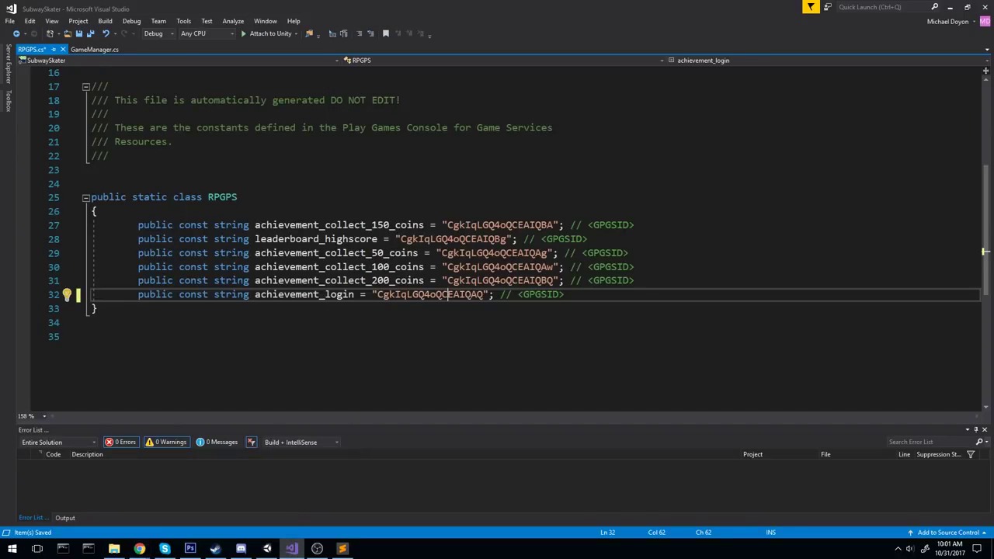
scroll(498, 233, up, 2)
scroll(497, 233, up, 3)
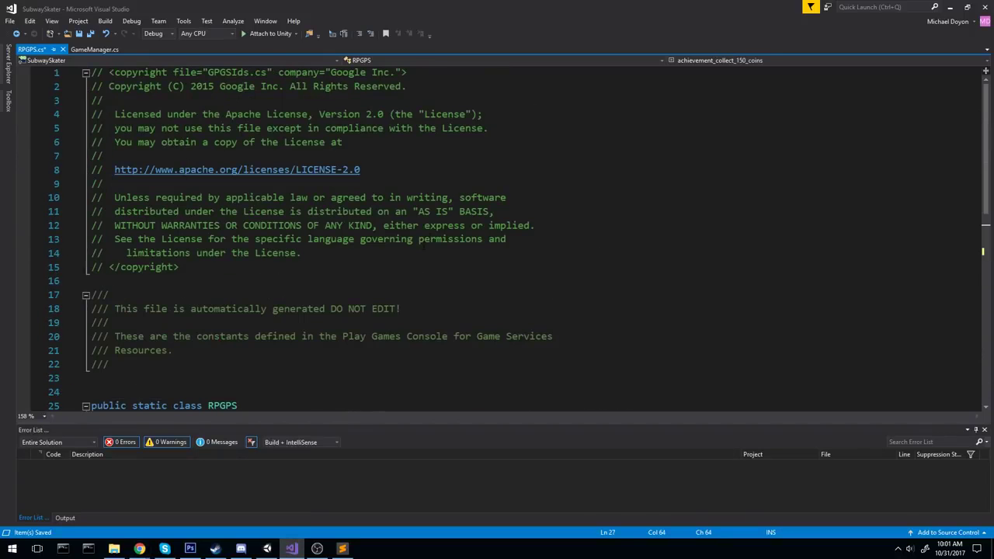
click(94, 50)
click(205, 182)
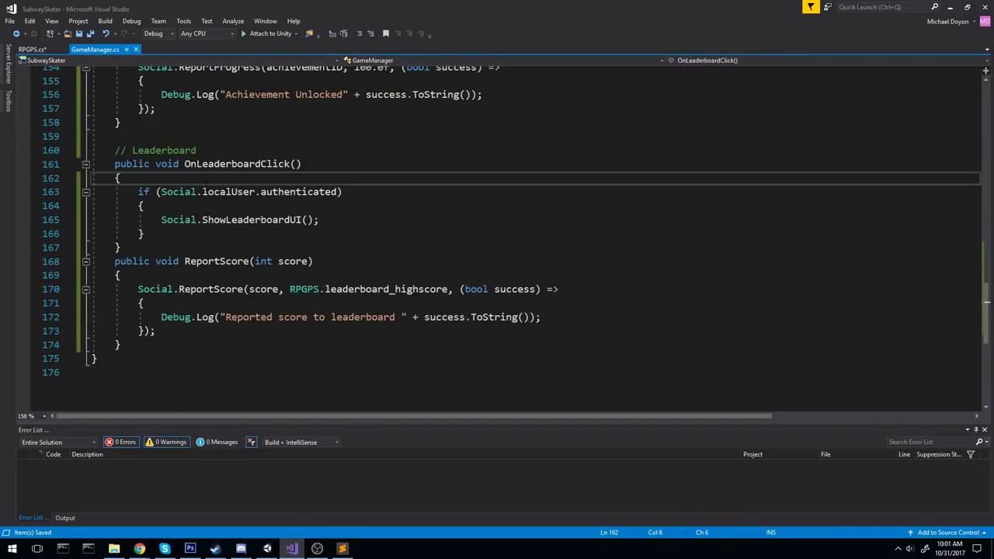
click(33, 50)
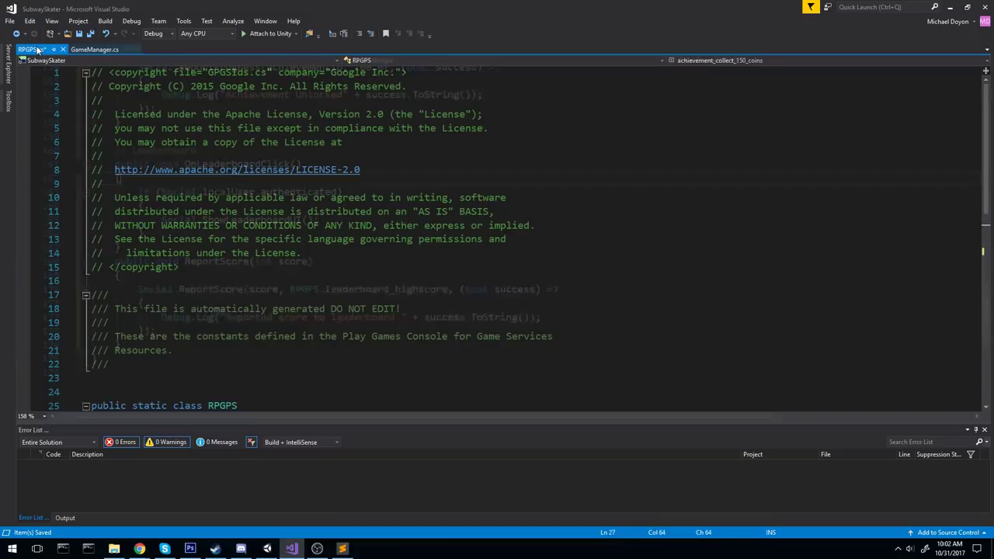
click(85, 50)
Collapse Awake() and expand GetCoin to show its body.
scroll(549, 254, up, 6)
scroll(527, 263, up, 5)
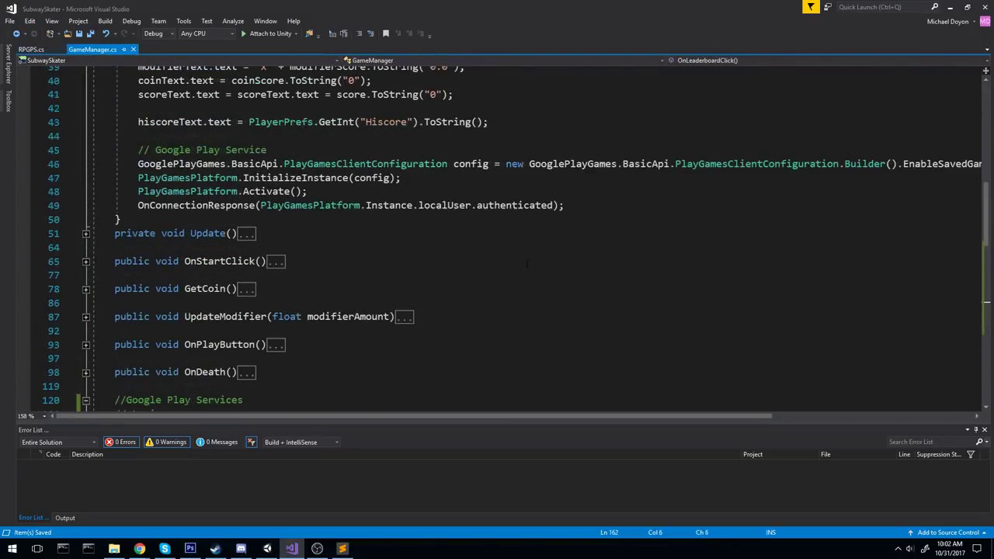
scroll(498, 284, up, 3)
click(85, 109)
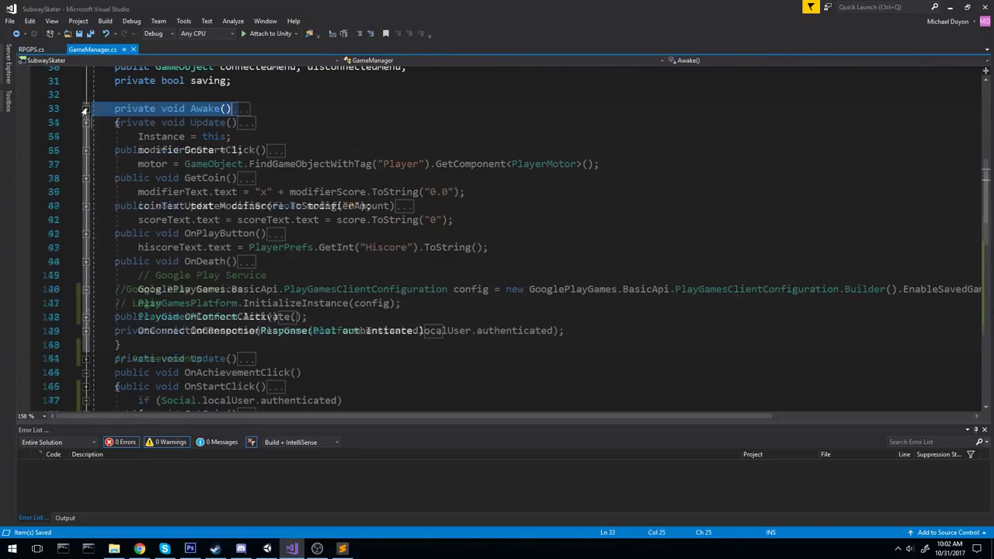
key(Down)
key(Down)
key(Down)
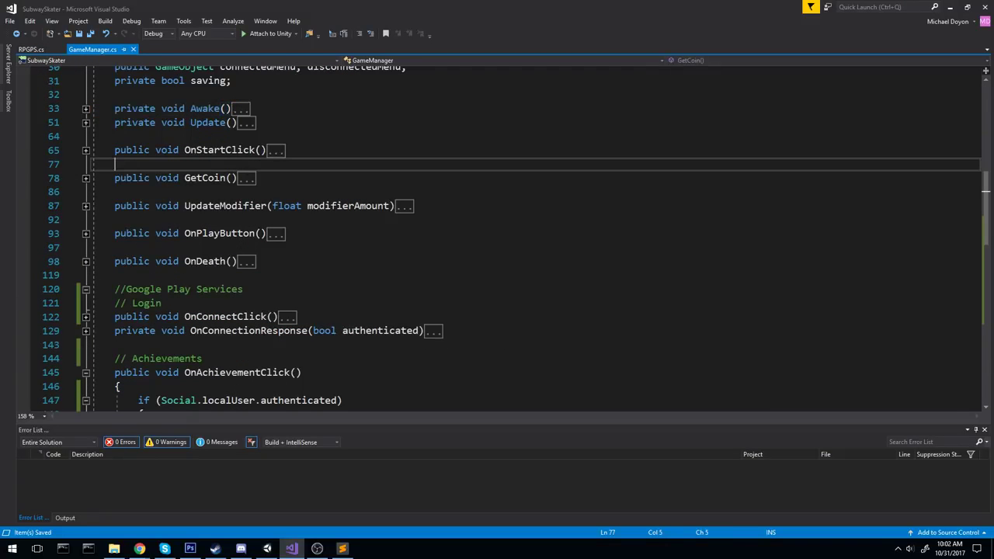
click(86, 178)
Add the comment '// Check if we unlocked an achievement' below coinScore++ in GetCoin.
click(185, 220)
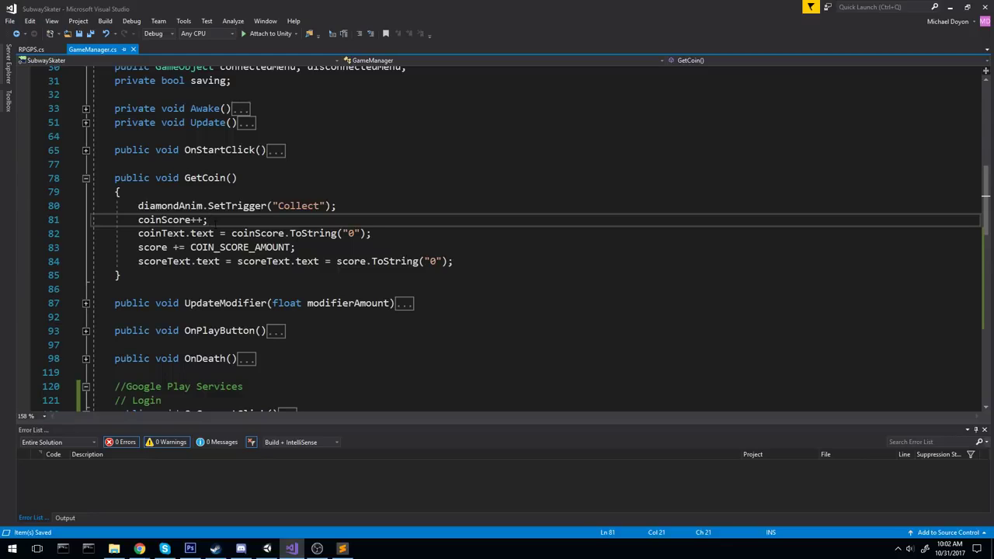
key(Return)
key(Return)
key(Return)
key(Up)
key(Up)
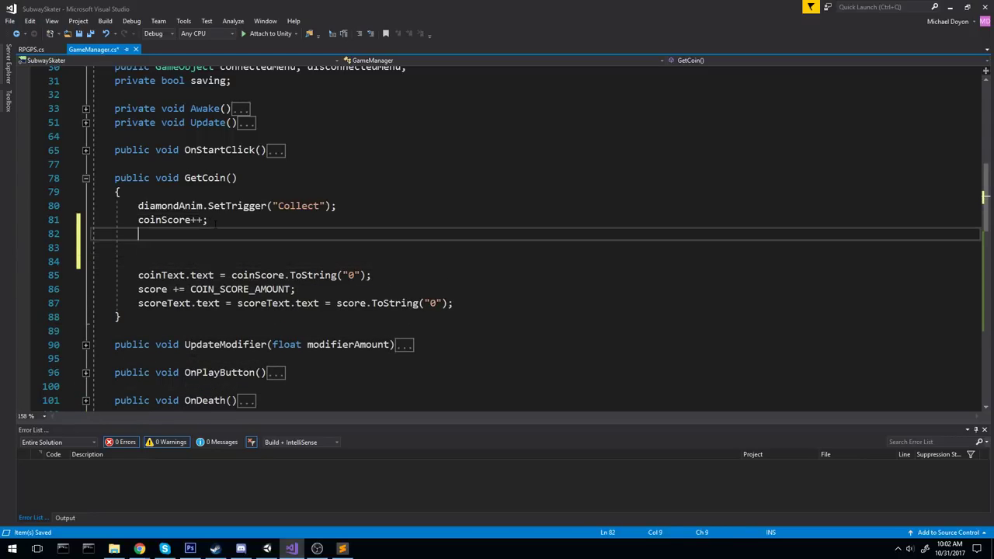
key(Down)
text(// Check if)
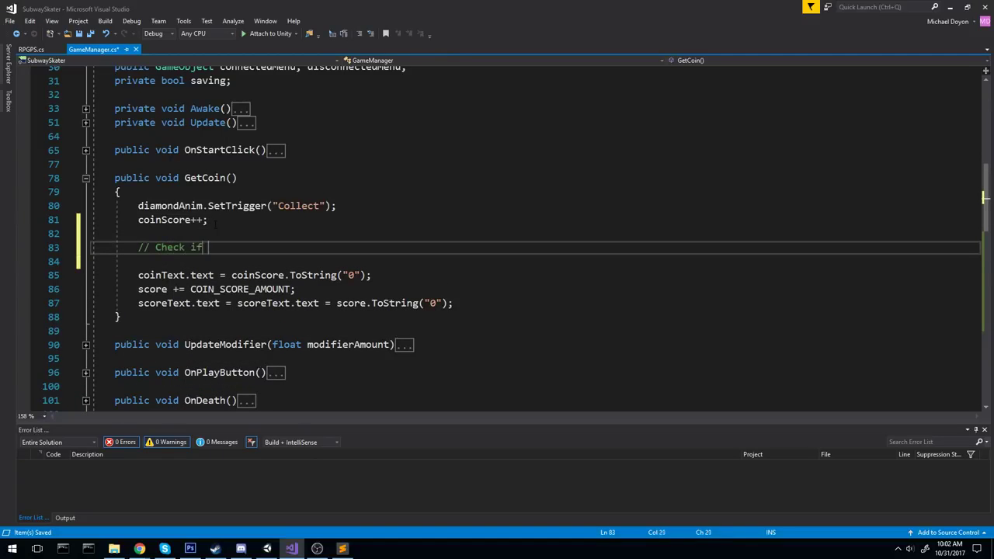
text( we uinl)
key(BackSpace)
key(BackSpace)
key(BackSpace)
text(n)
text(locked an chievemen)
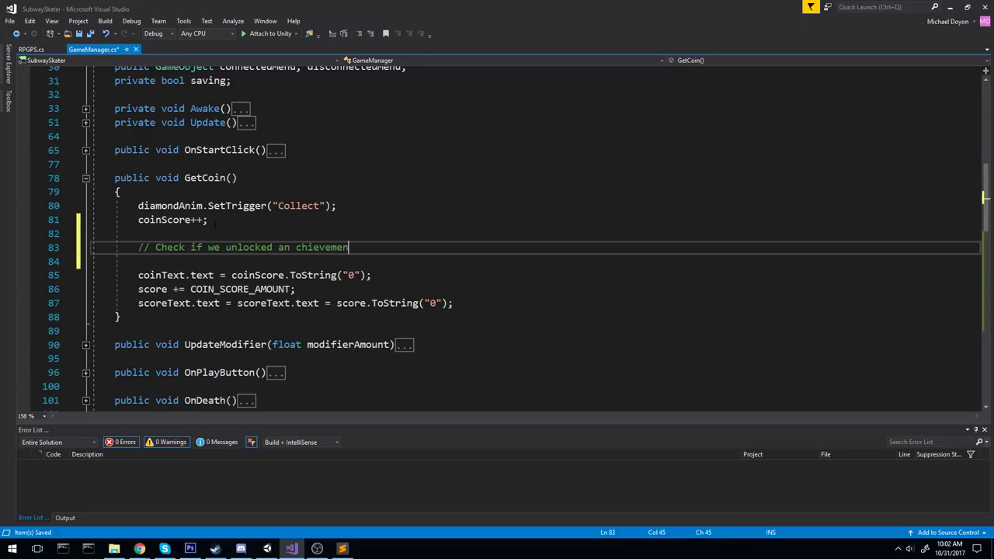
text(a)
key(End)
key(Return)
Add an if (coinScore == 50) block with braces, then delete its condition.
text(t)
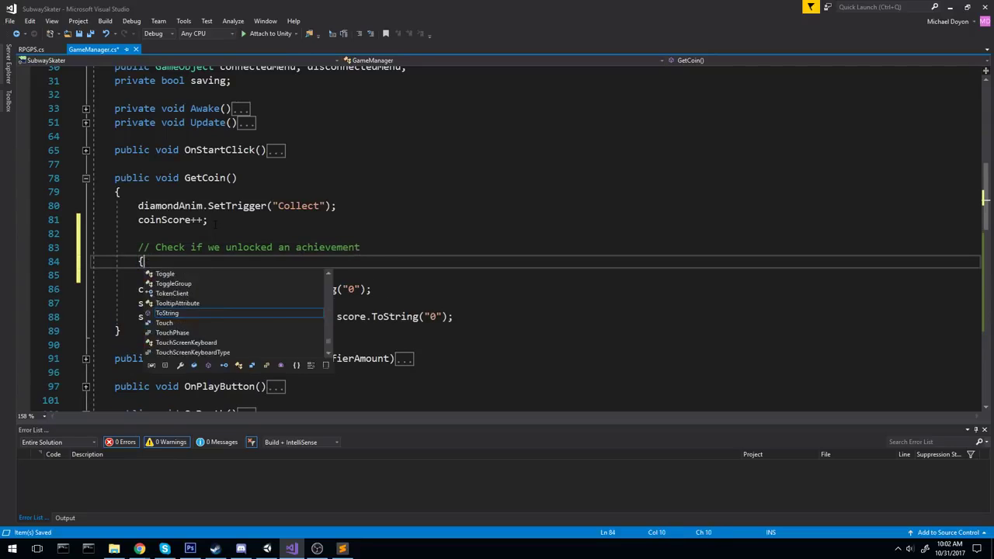
key(BackSpace)
text(if(coin)
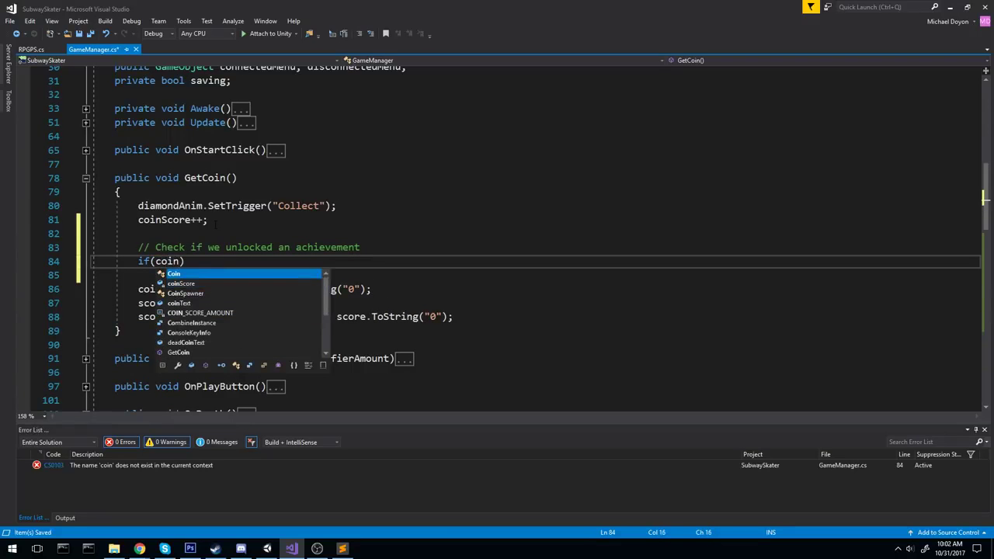
text(Score == 50)
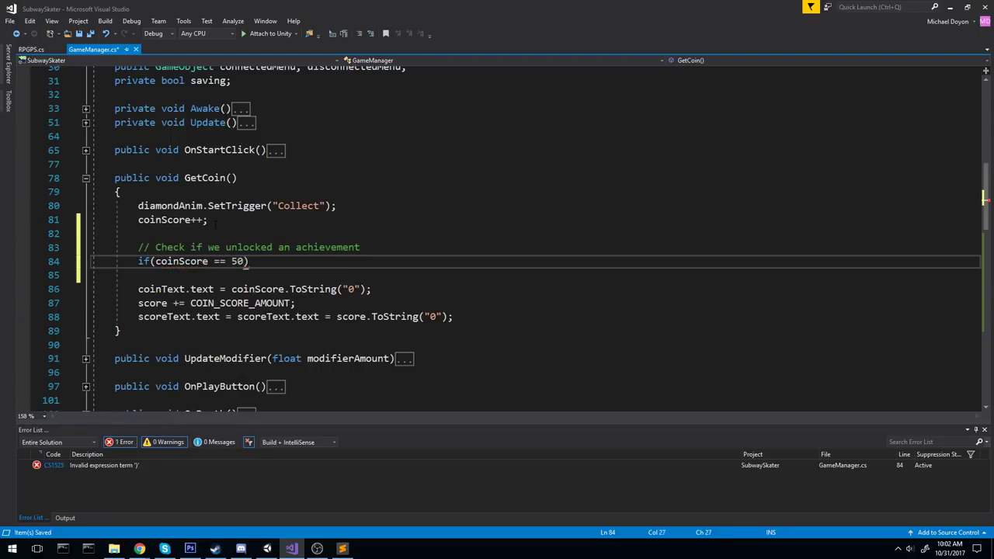
key(Return)
text({)
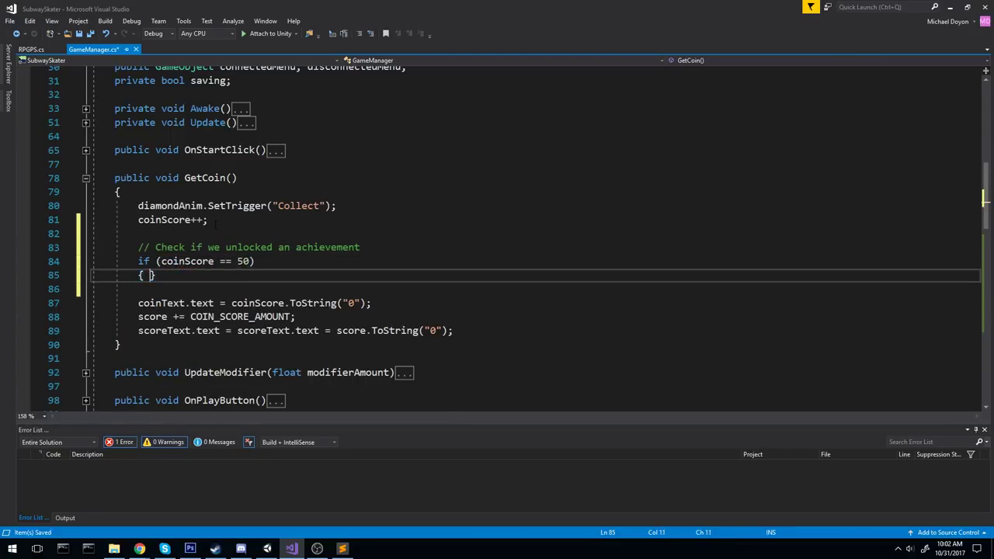
key(Return)
key(Return)
key(Up)
key(Up)
key(Up)
key(Right)
key(Right)
key(Right)
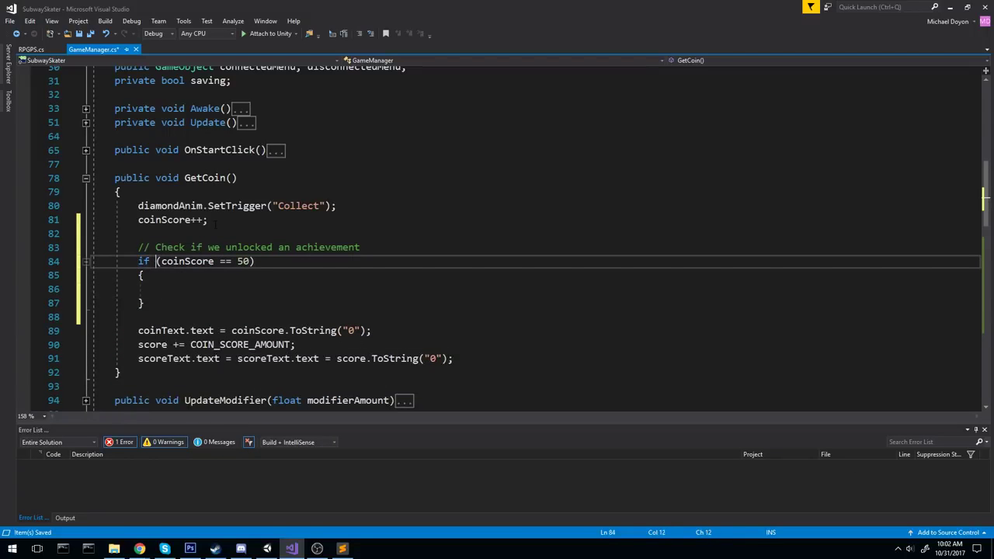
key(Right)
key(ctrl+Delete)
key(ctrl+Delete)
key(ctrl+Delete)
key(Left)
Replace the if statement with switch(coinScore).
key(End)
key(shift+Home)
text(switch)
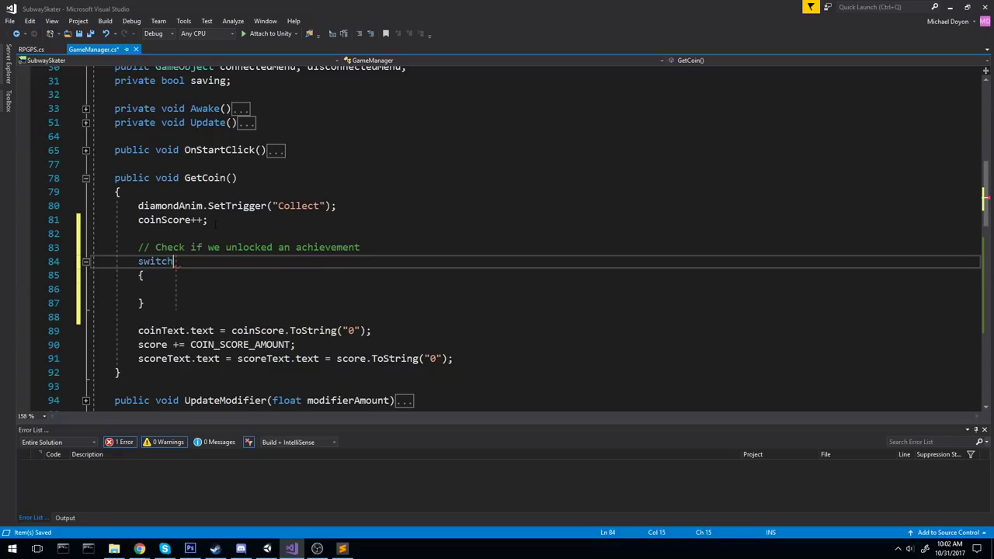
text((co)
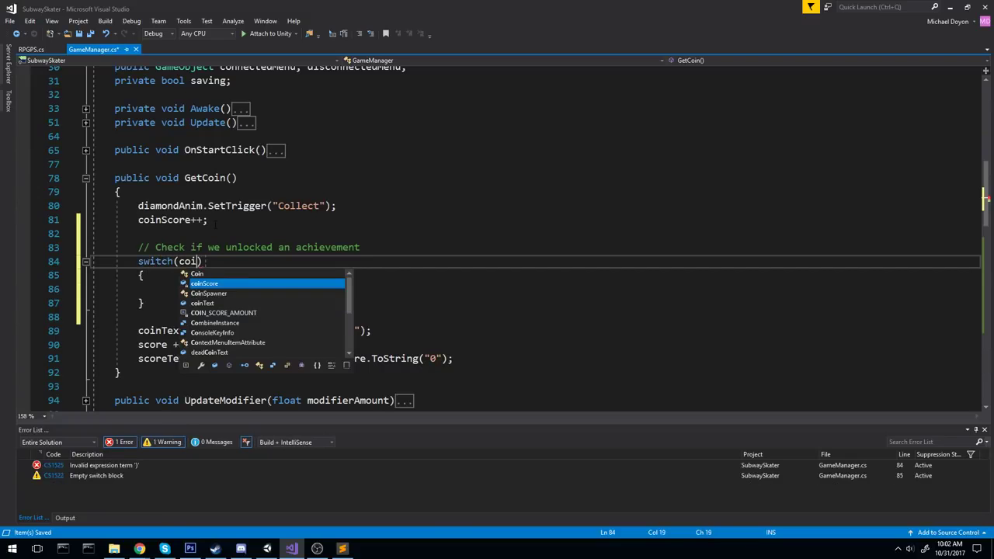
text(in)
key(Down)
key(Tab)
key(ctrl+z)
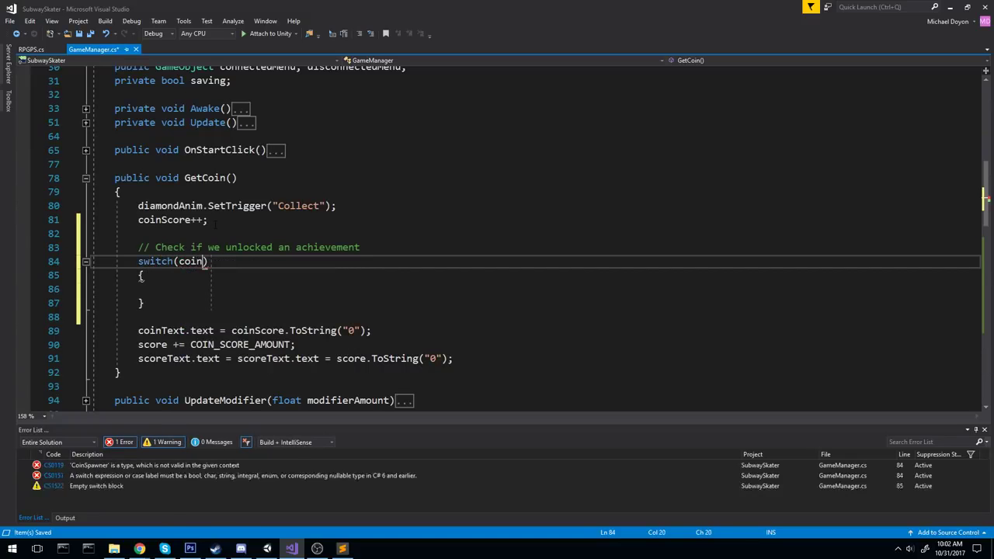
key(ctrl+space)
key(Down)
key(Tab)
key(Down)
key(Down)
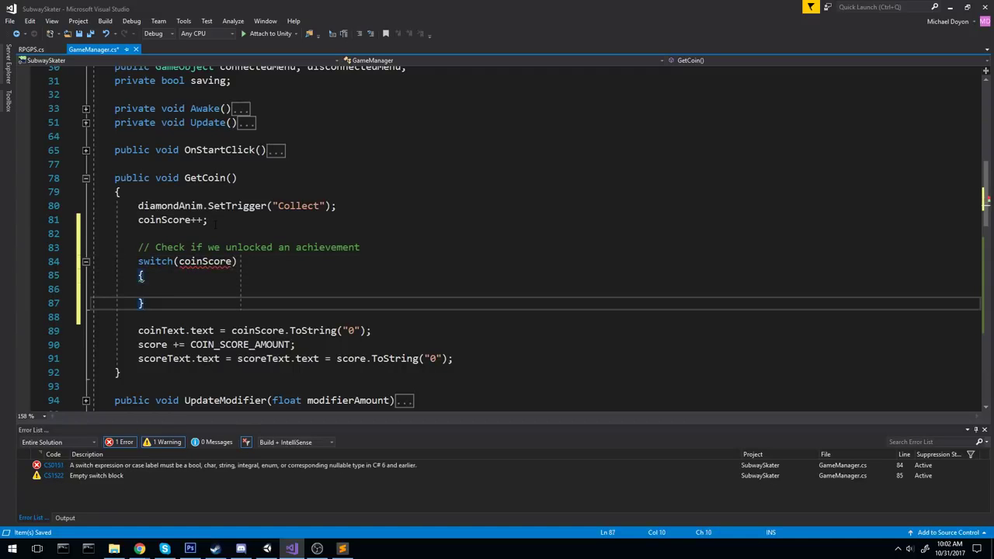
Add case 50 and case 100 to the switch, each ending in break;.
text(case )
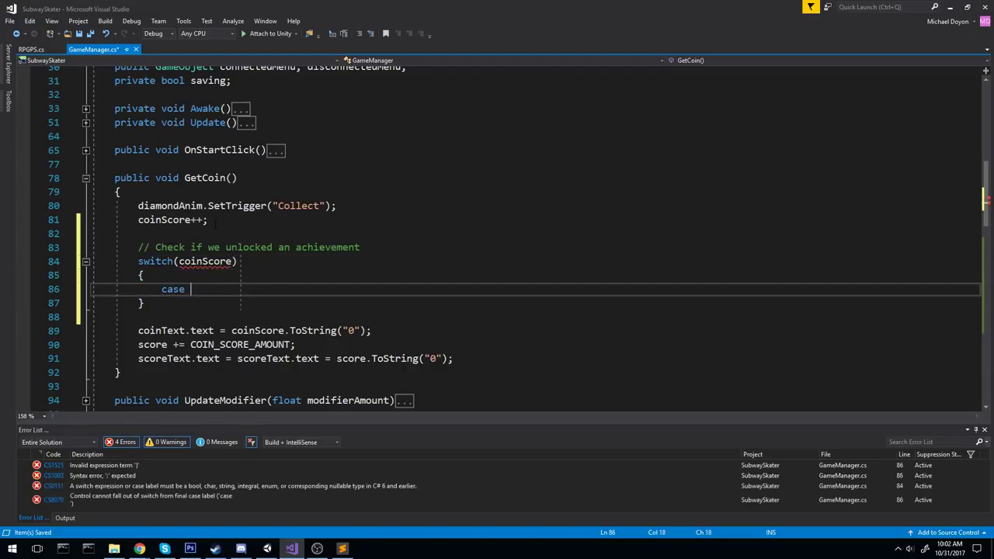
text(50:)
key(Return)
text(break;)
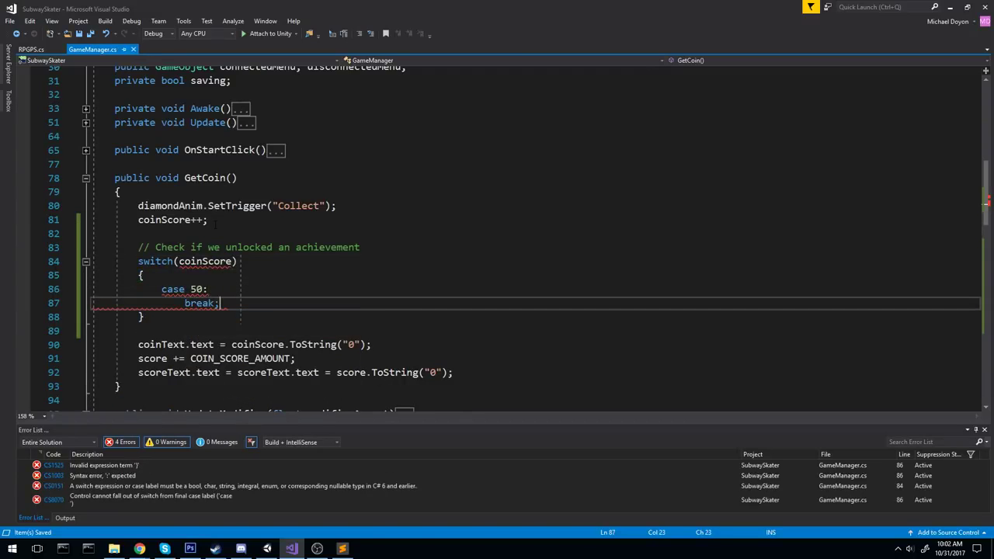
key(Return)
text(case )
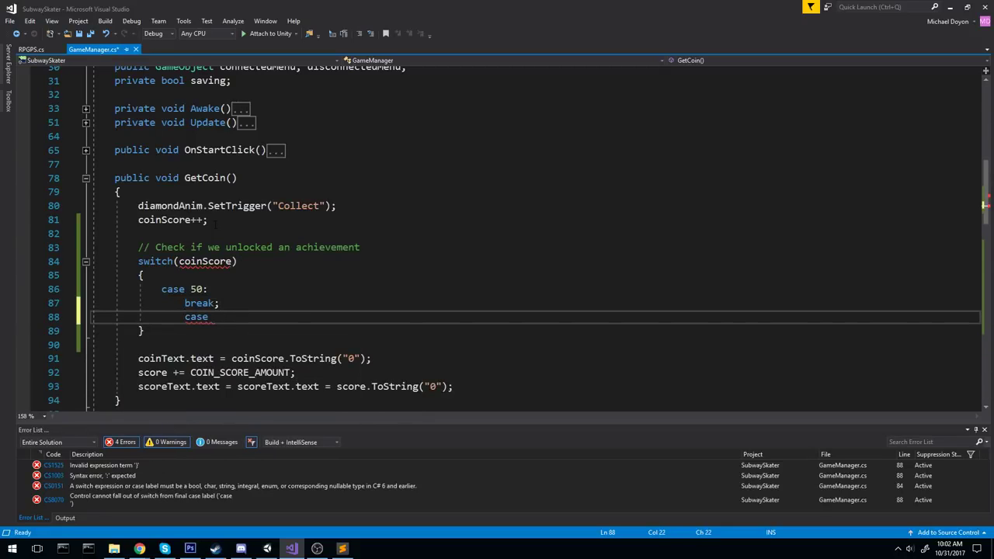
text(100:)
key(Return)
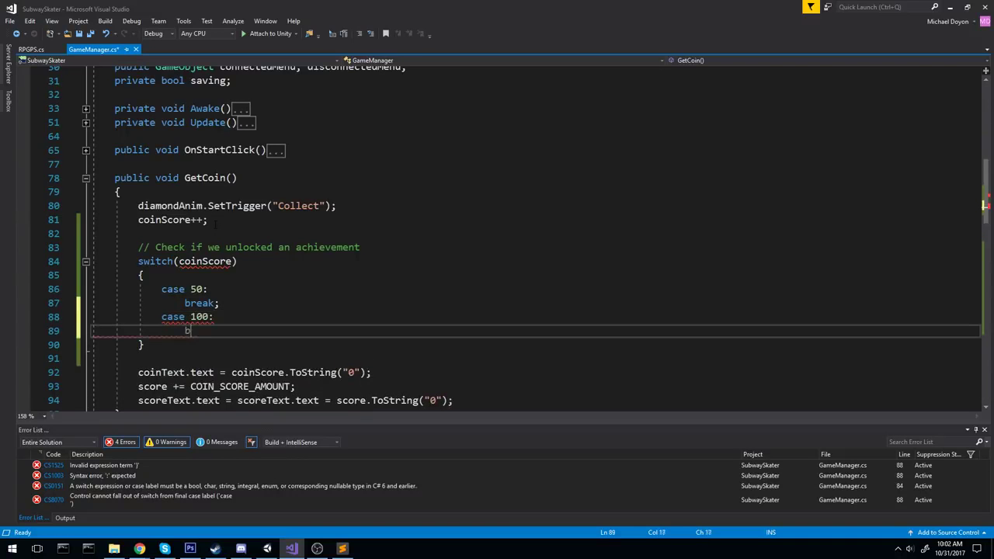
text(break;)
key(Return)
Add case 150 and case 200 with break; and save GameManager.cs.
text(case 150)
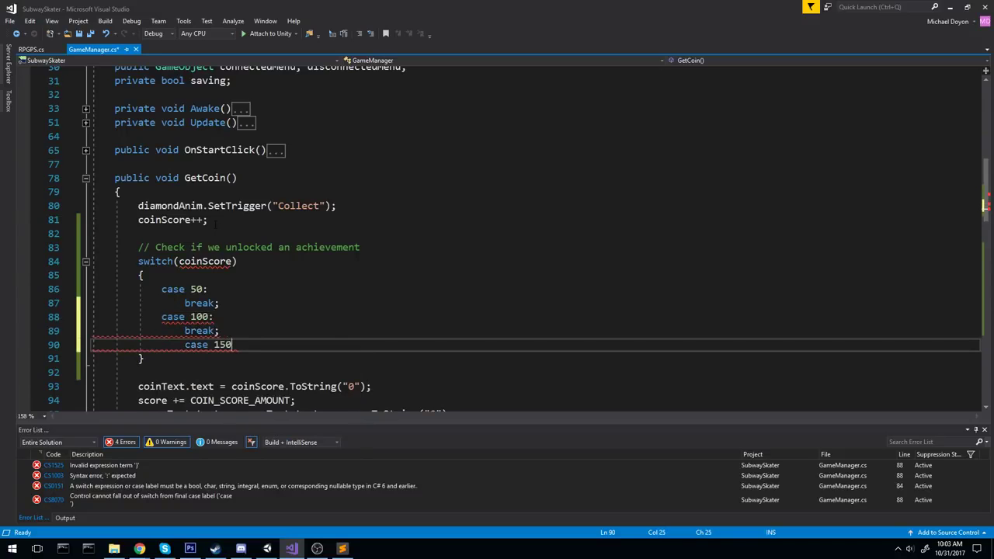
text(:)
key(Return)
text(break;)
key(Return)
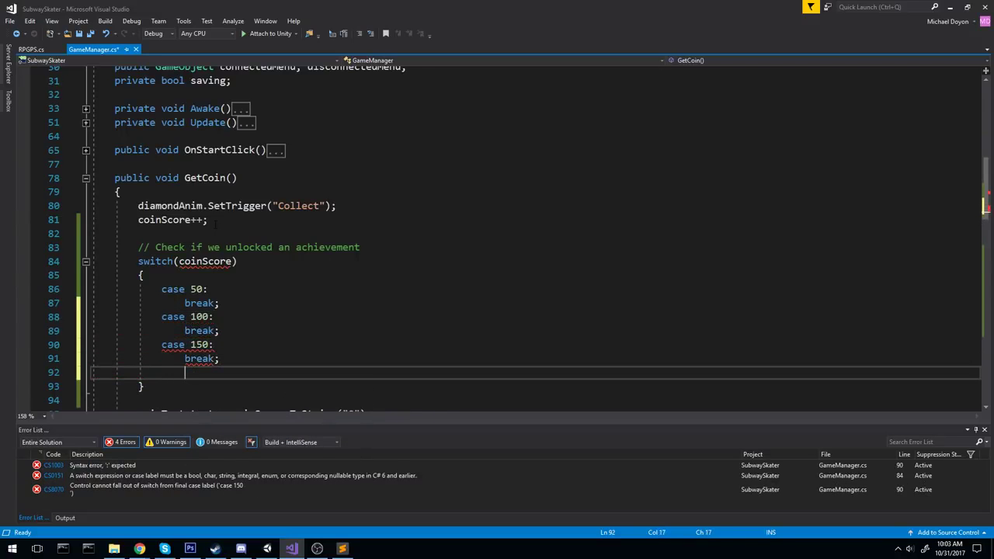
text(case 200:)
key(Return)
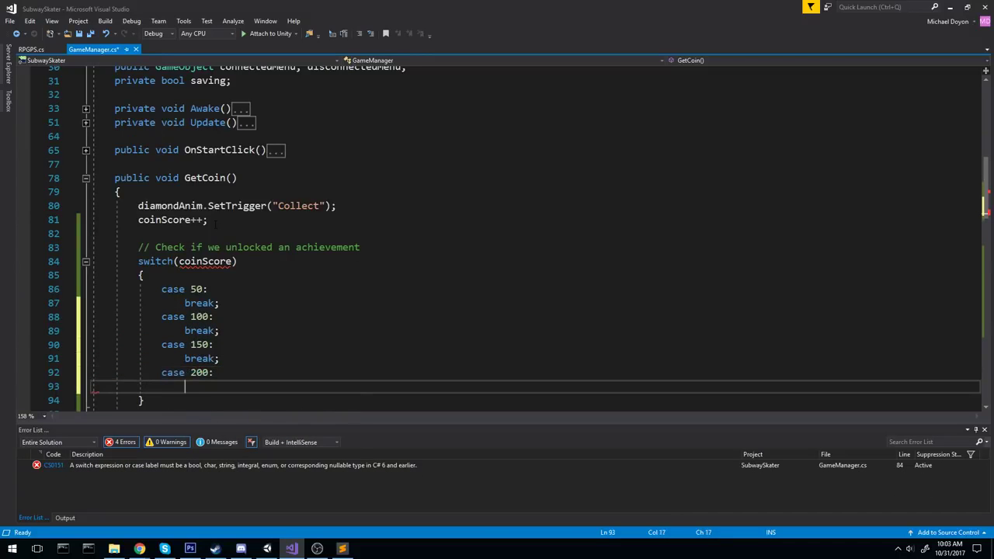
text(break;)
key(ctrl+s)
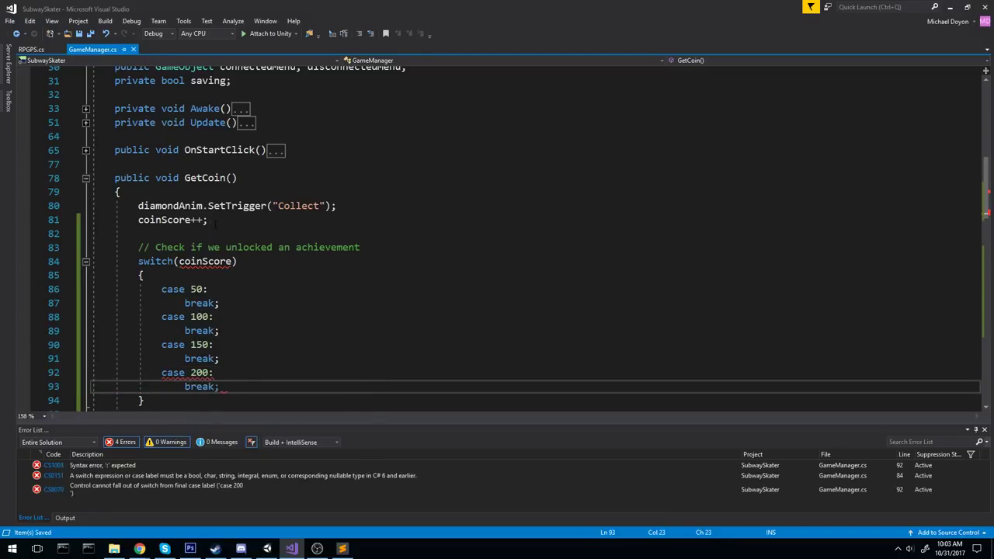
Add a default case ending in break; to the switch.
key(Return)
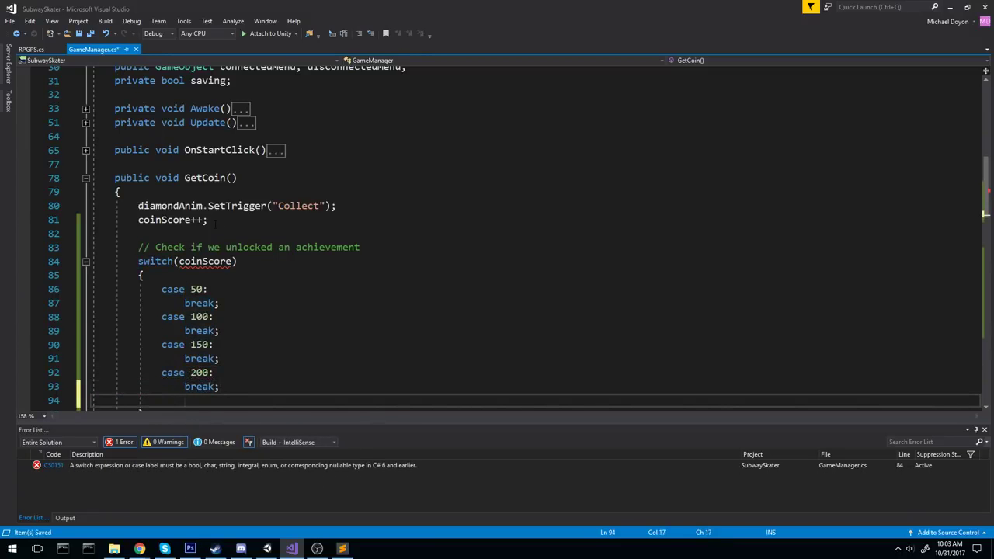
scroll(498, 233, down, 3)
text(default)
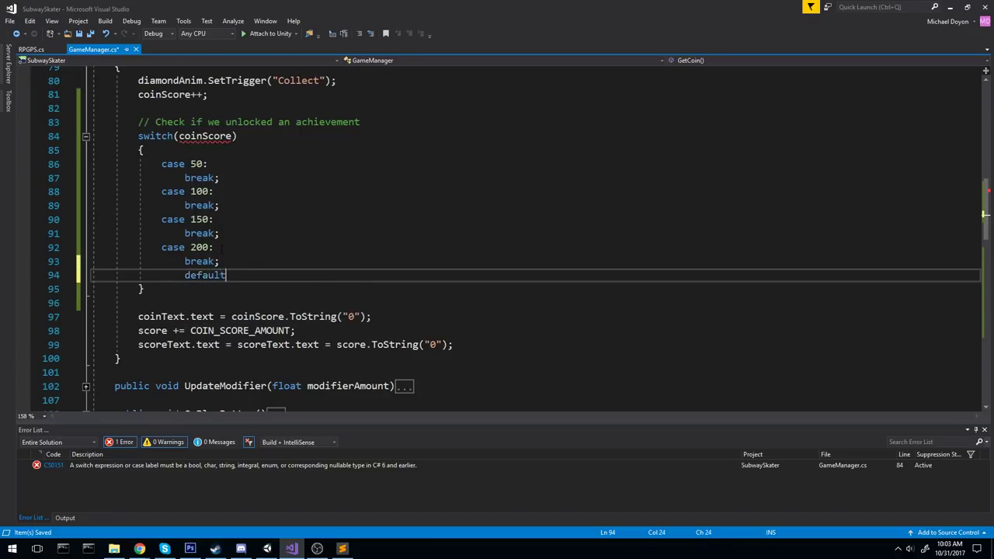
text(:)
key(Return)
text(retu)
key(BackSpace)
key(BackSpace)
key(BackSpace)
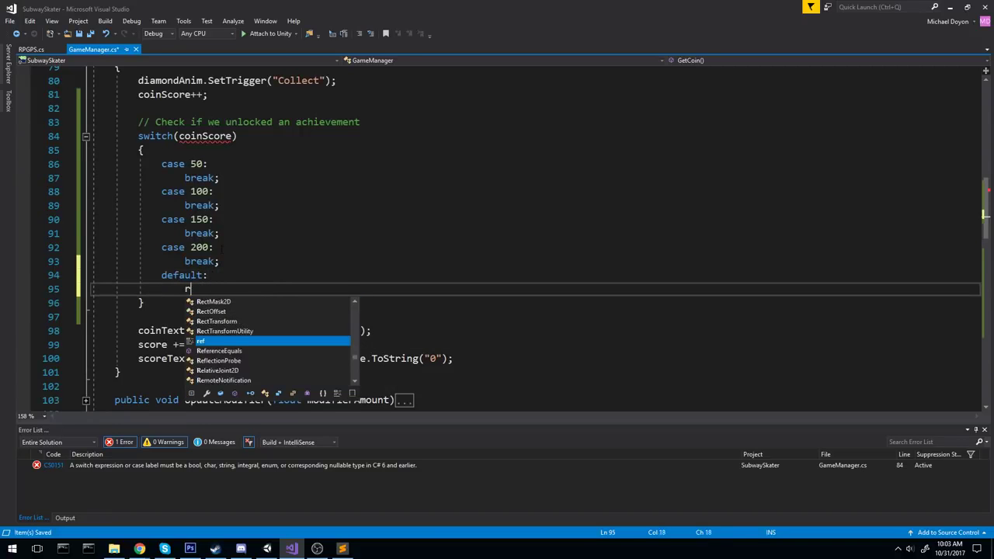
key(BackSpace)
text(breal)
key(BackSpace)
text(k;)
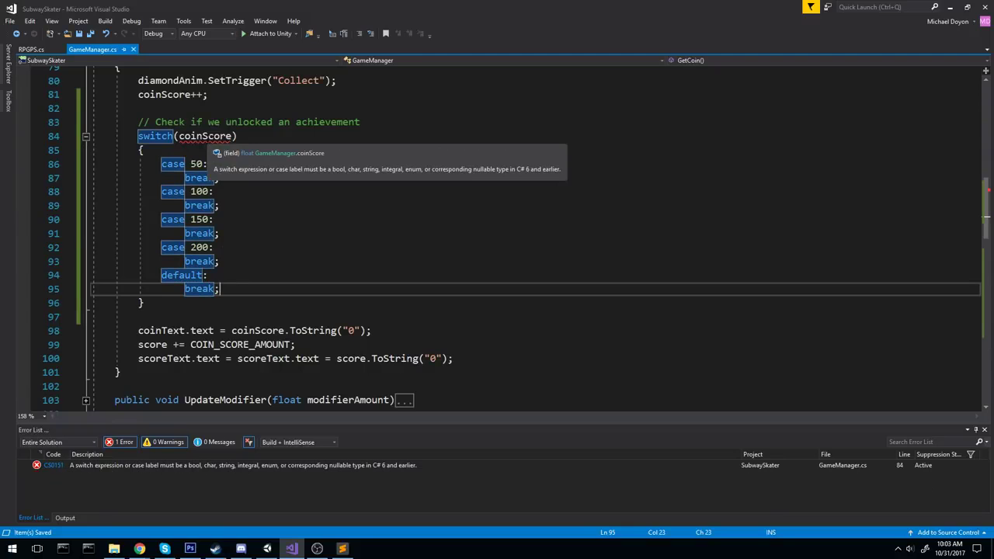
scroll(497, 233, up, 1)
Remove coinScore from the float field declarations.
key(Up)
key(Up)
key(Up)
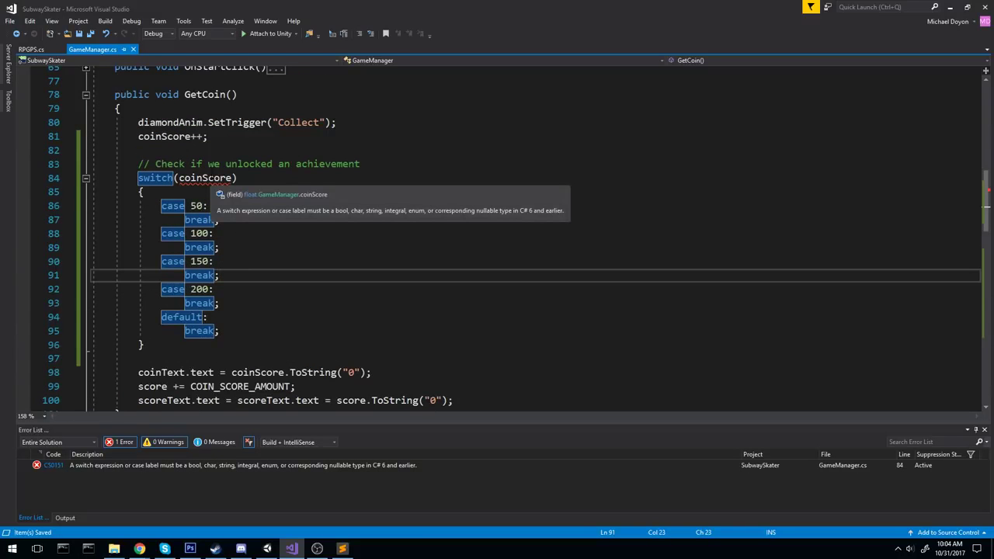
click(210, 178)
scroll(233, 194, up, 20)
scroll(248, 202, up, 2)
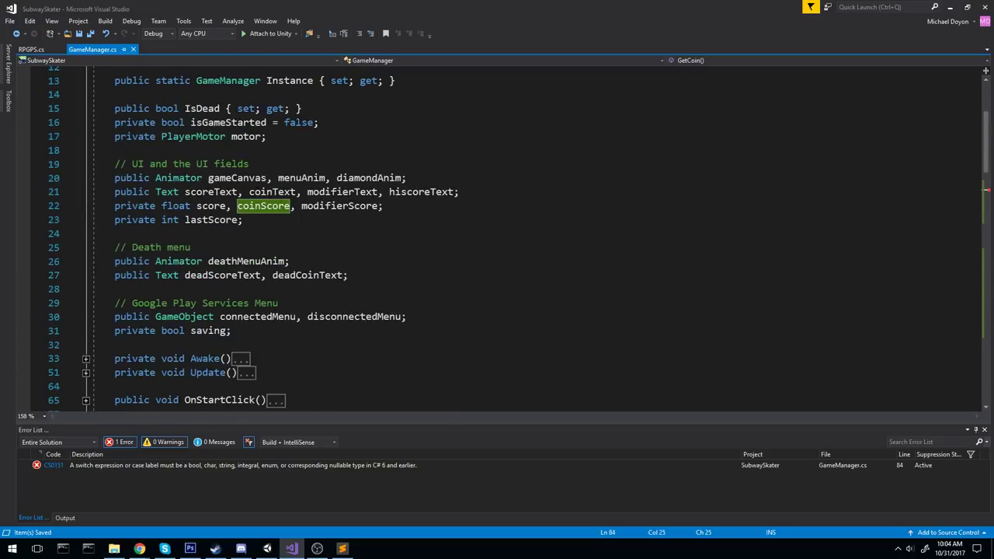
click(264, 206)
drag(237, 206, 301, 206)
key(Delete)
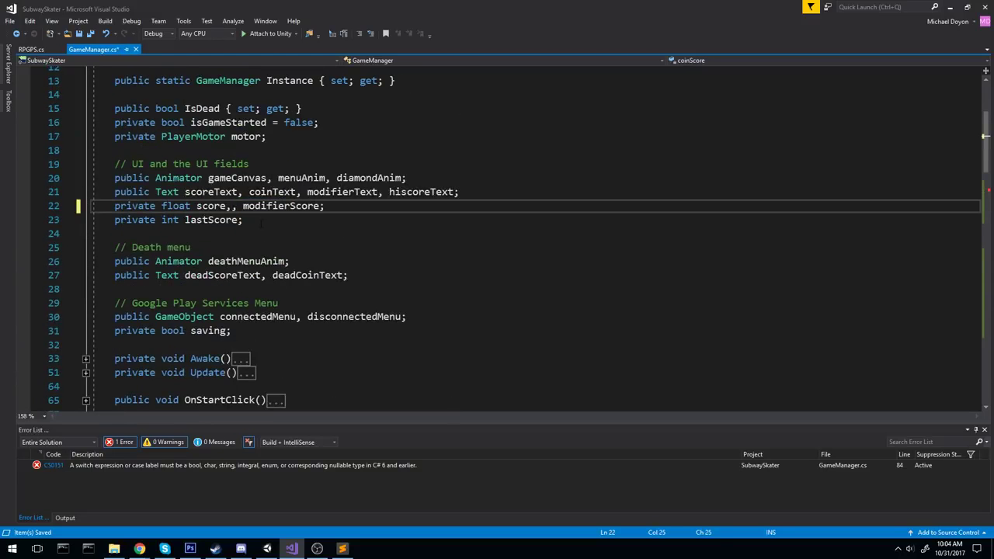
Declare coinScore as an int after lastScore, then return to the case 50 line.
click(233, 219)
key(Right)
key(Right)
text(, coinScore)
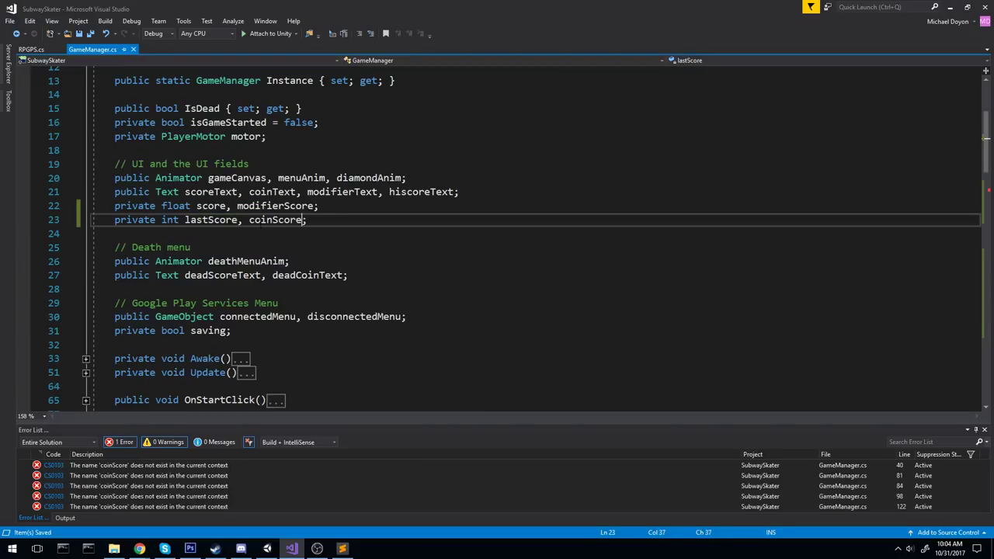
key(ctrl+minus)
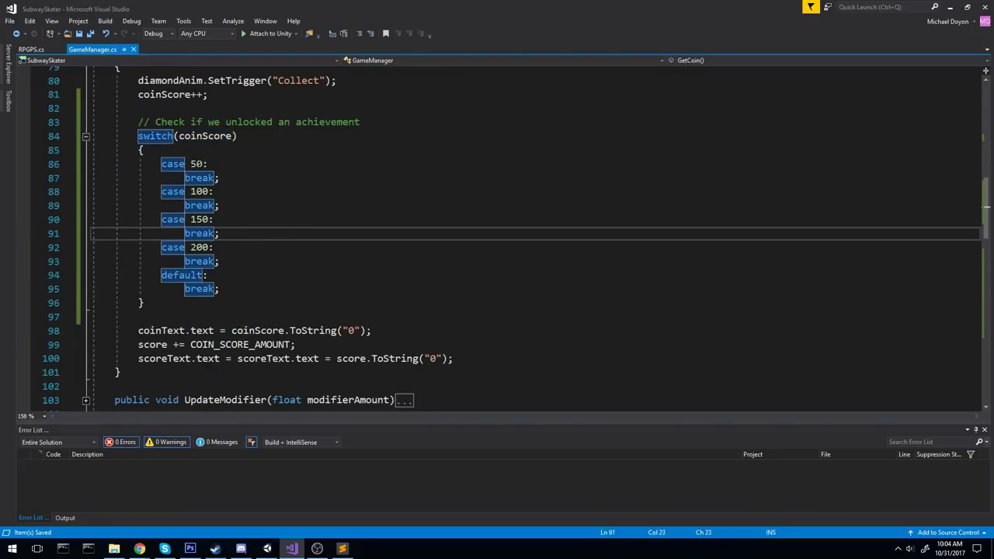
click(208, 136)
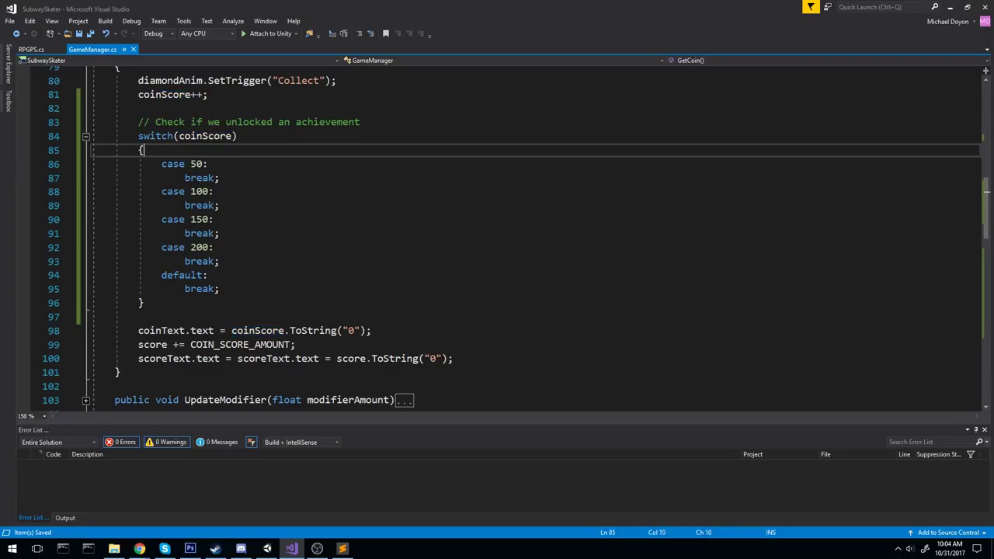
click(254, 163)
Under case 50, call UnlockAchievement(RPGPS.achievement_collect_50_coins).
key(Return)
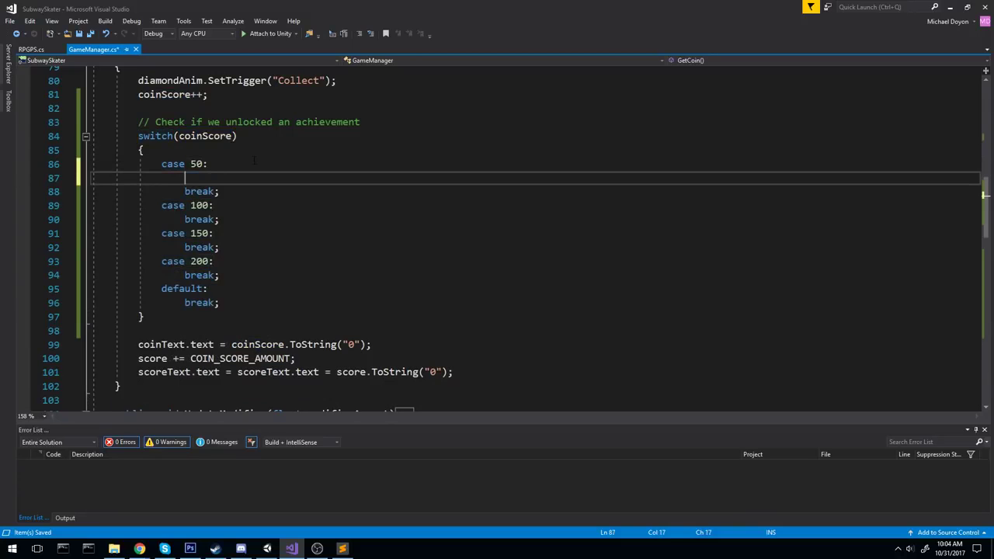
text(UnlockAchievement()
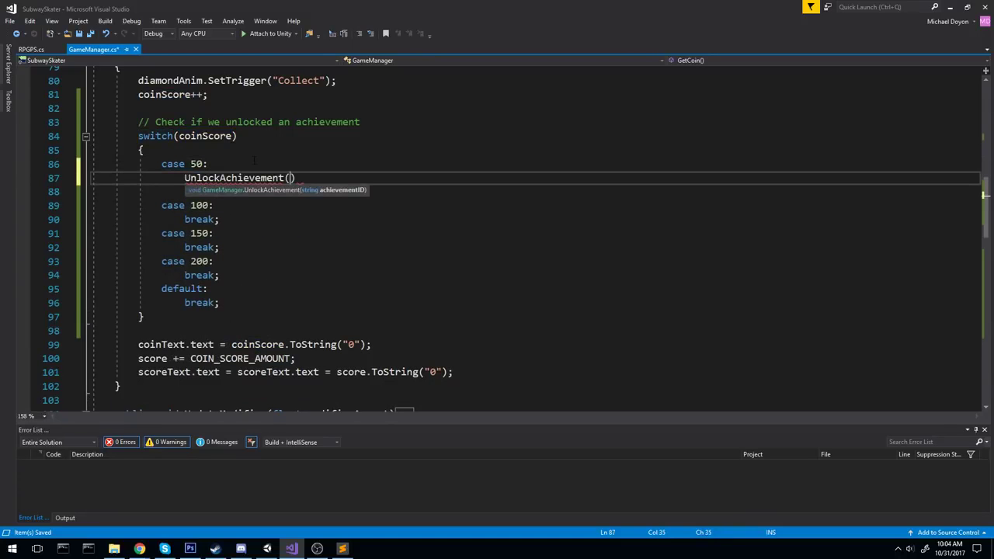
text(RPG)
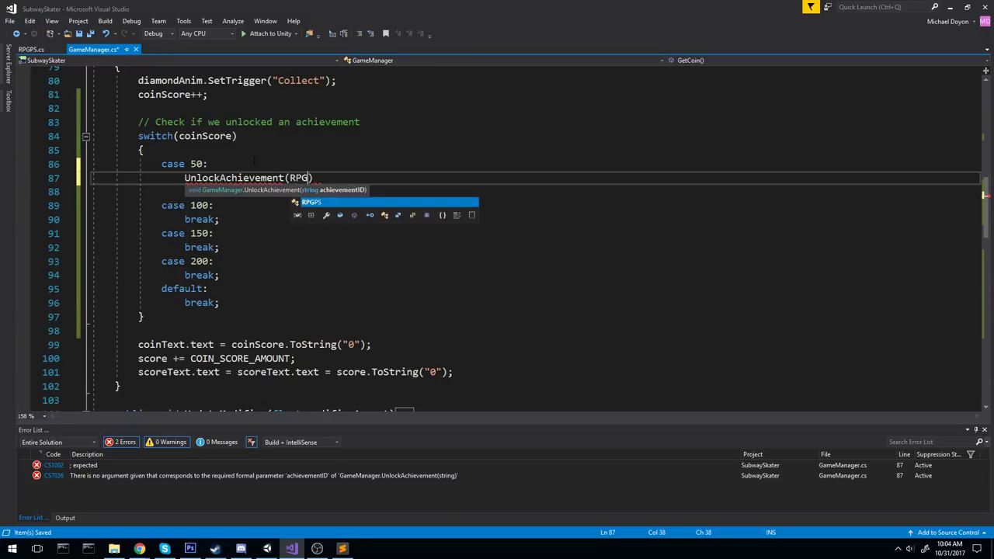
text(PS.)
key(Down)
key(Down)
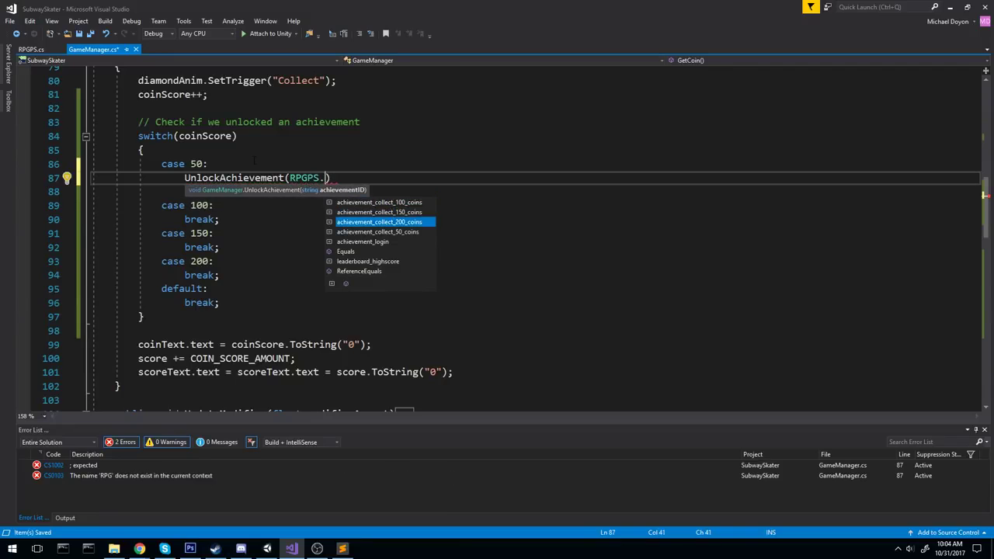
key(Down)
key(Tab)
text();)
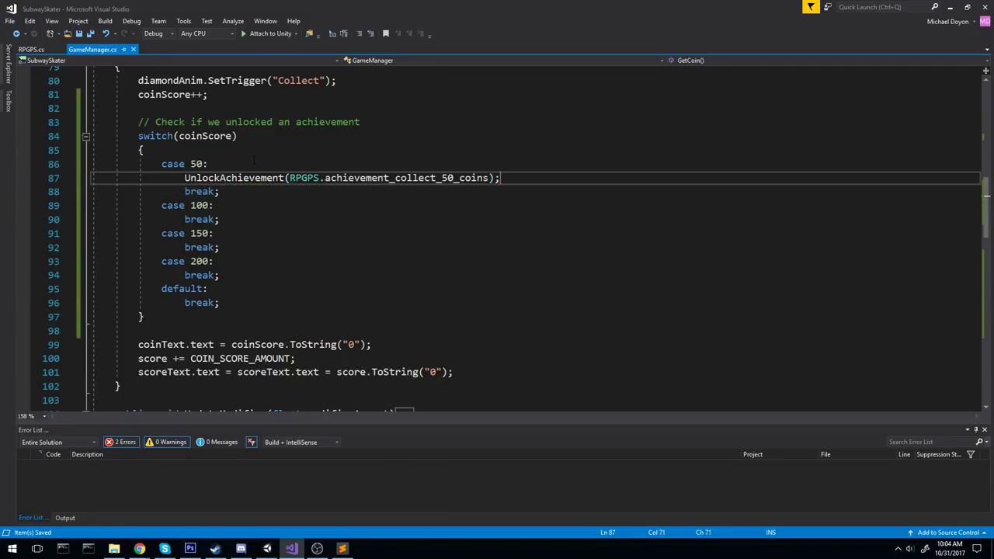
Copy the unlock call under case 100, switching it to achievement_collect_100_coins.
key(Down)
key(Down)
key(Return)
text(UnlockAchievement(RPGPS.achievement_collect_50_coins);)
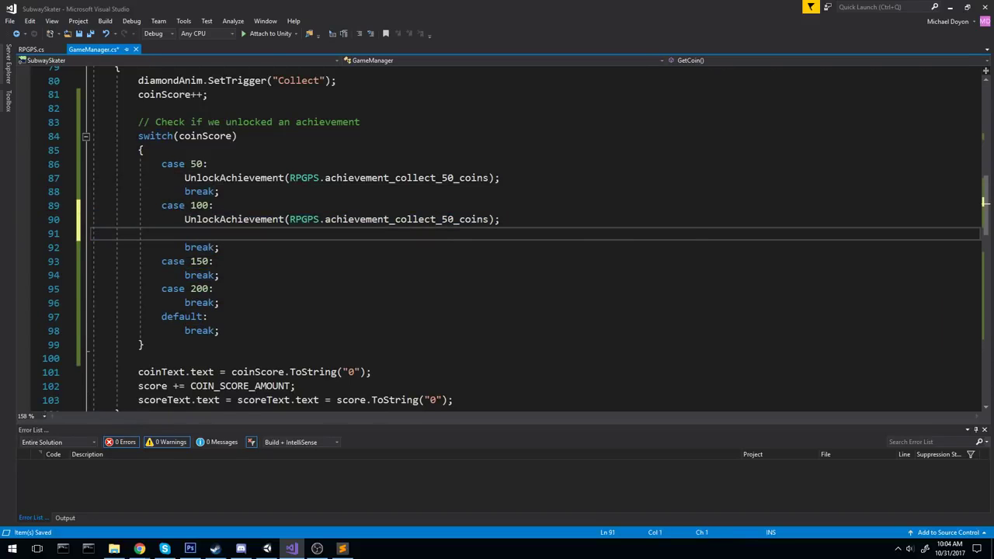
key(BackSpace)
double_click(441, 219)
key(BackSpace)
key(Up)
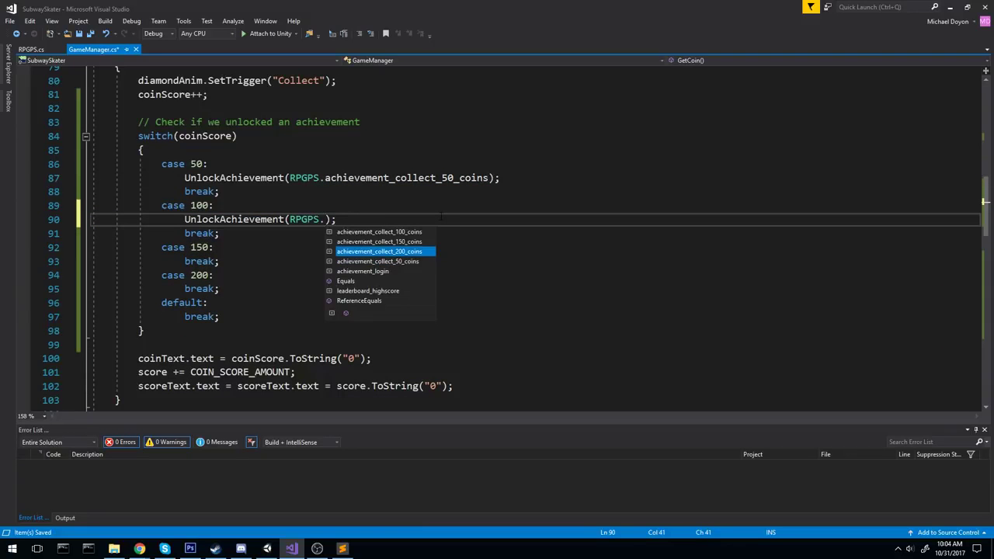
key(Up)
key(Up)
key(Tab)
Copy the unlock call under case 150, switching it to achievement_collect_150_coins.
key(Home)
key(shift+End)
key(ctrl+c)
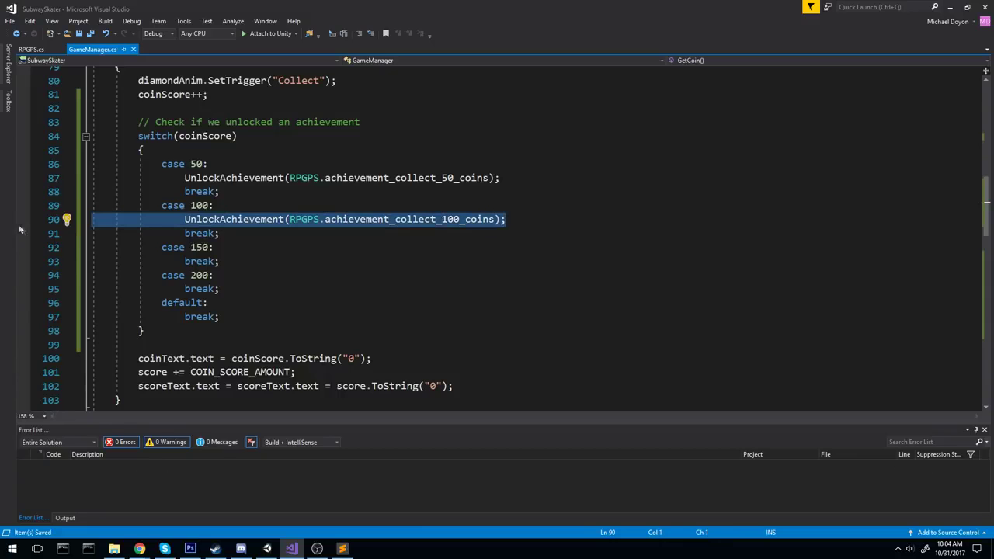
key(Down)
key(Down)
key(Return)
key(ctrl+v)
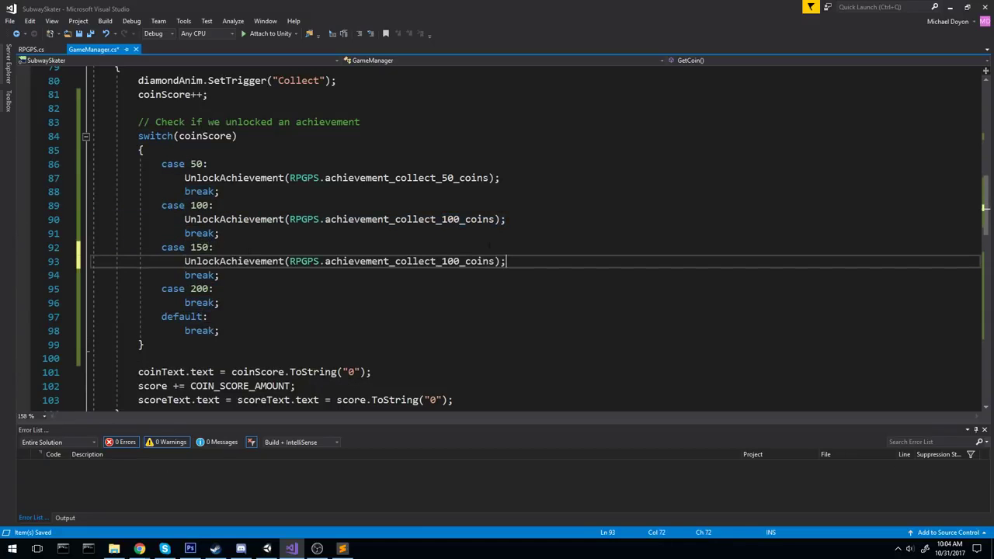
key(Left)
key(Left)
key(Left)
double_click(460, 261)
key(BackSpace)
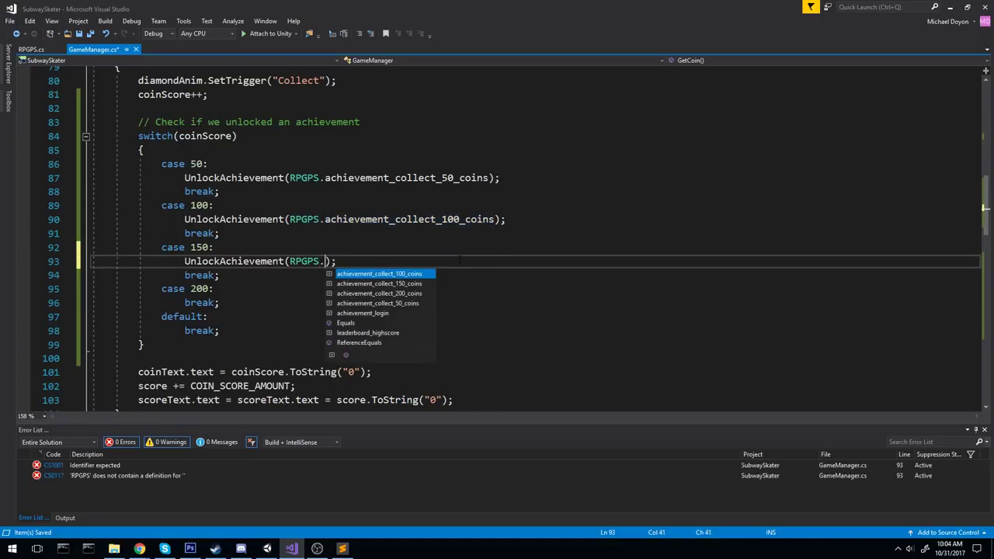
key(Down)
key(Tab)
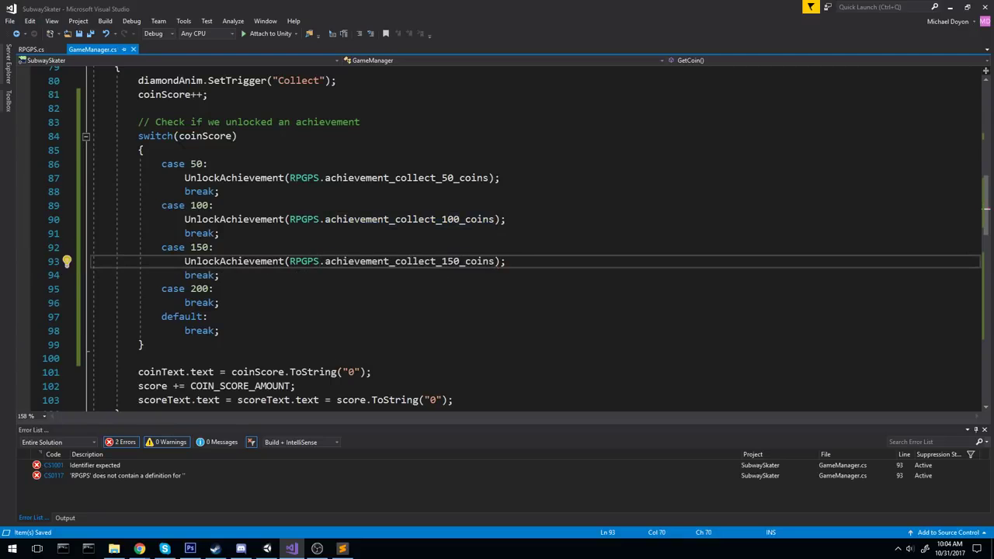
Copy the unlock call under case 200, switching it to achievement_collect_200_coins.
drag(507, 261, 2, 247)
key(ctrl+c)
key(Down)
key(Down)
key(End)
key(Return)
key(ctrl+v)
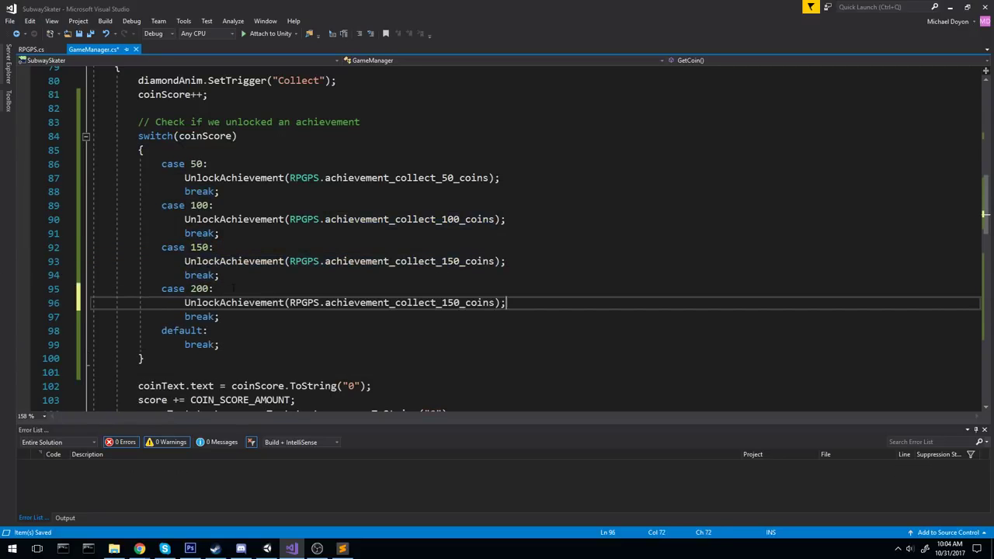
double_click(463, 303)
key(BackSpace)
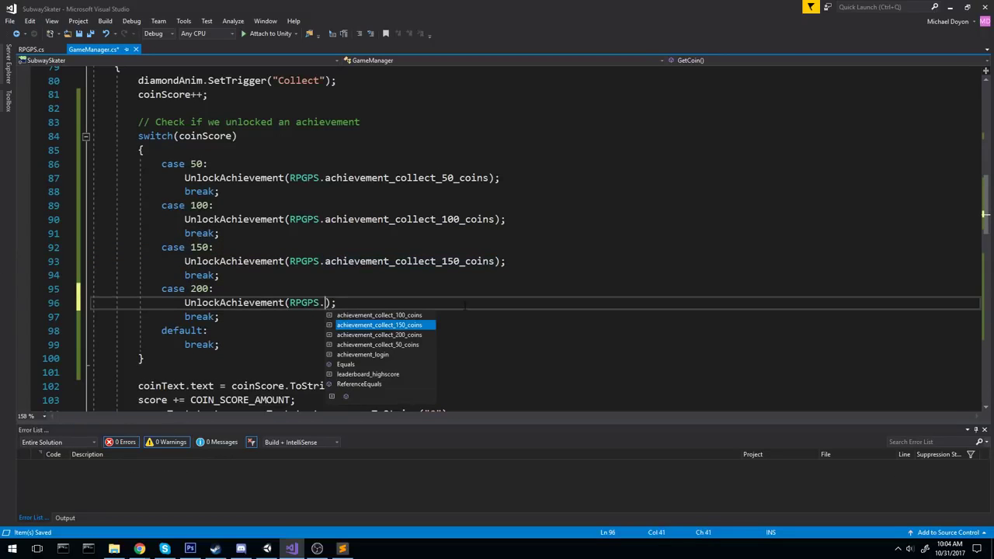
key(Down)
key(Tab)
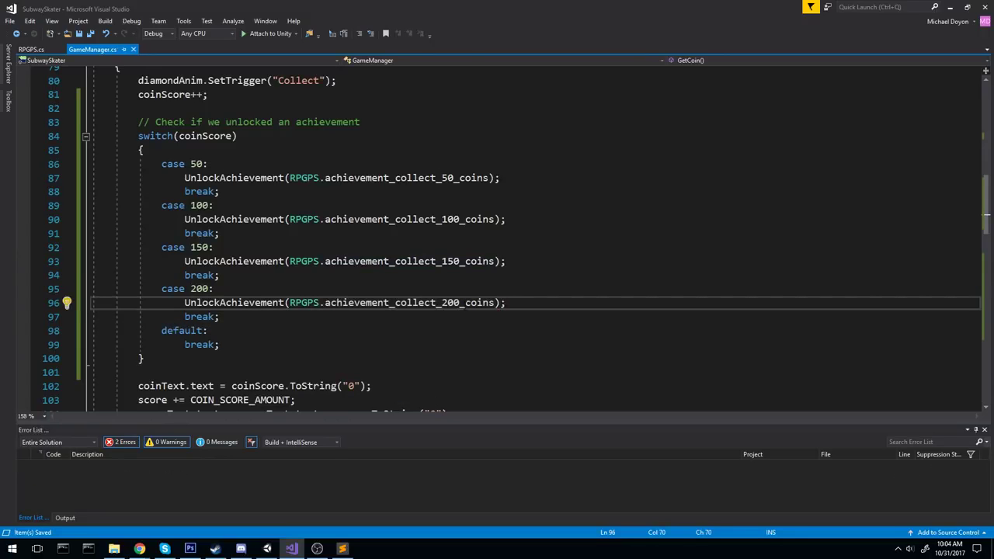
Review the finished switch and go to the UnlockAchievement definition with F12.
click(392, 128)
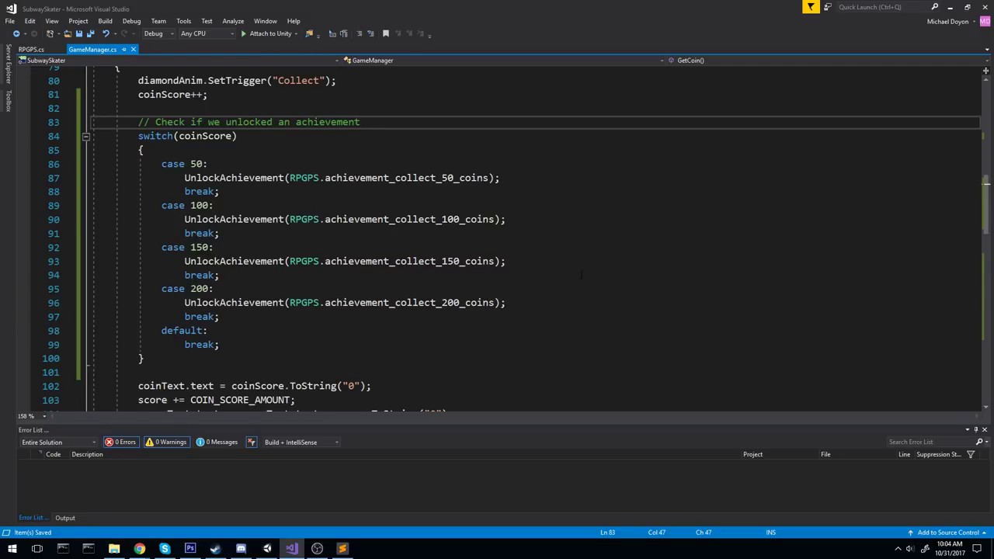
double_click(366, 262)
click(178, 360)
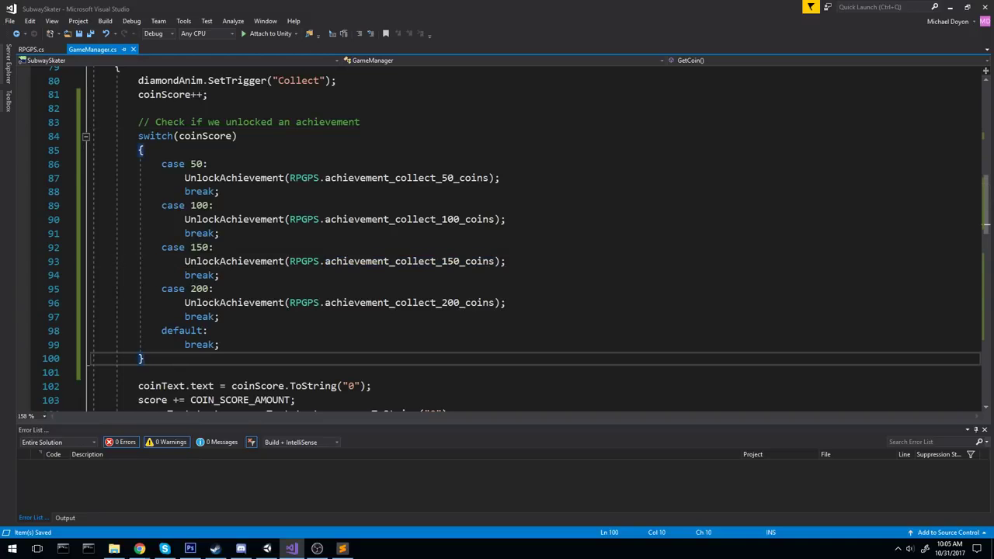
click(233, 303)
key(F12)
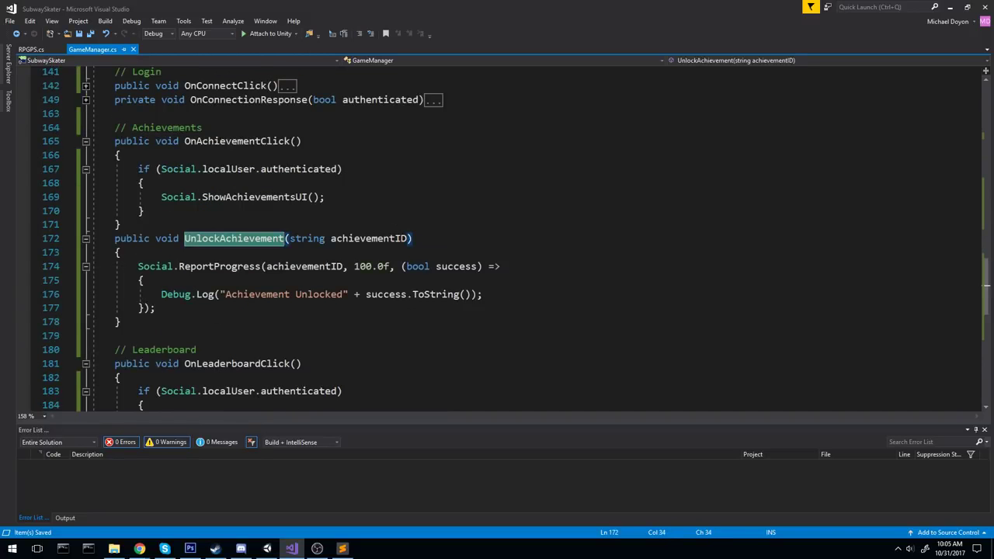
Look over the UnlockAchievement method body and its ReportProgress call.
drag(92, 266, 155, 308)
click(156, 308)
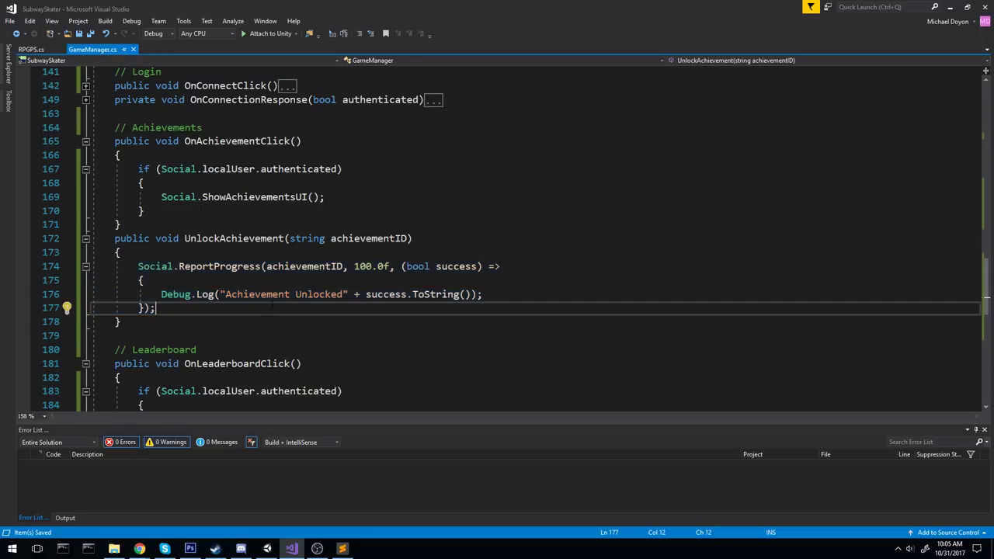
click(145, 280)
key(Down)
key(End)
key(Up)
key(Up)
key(Up)
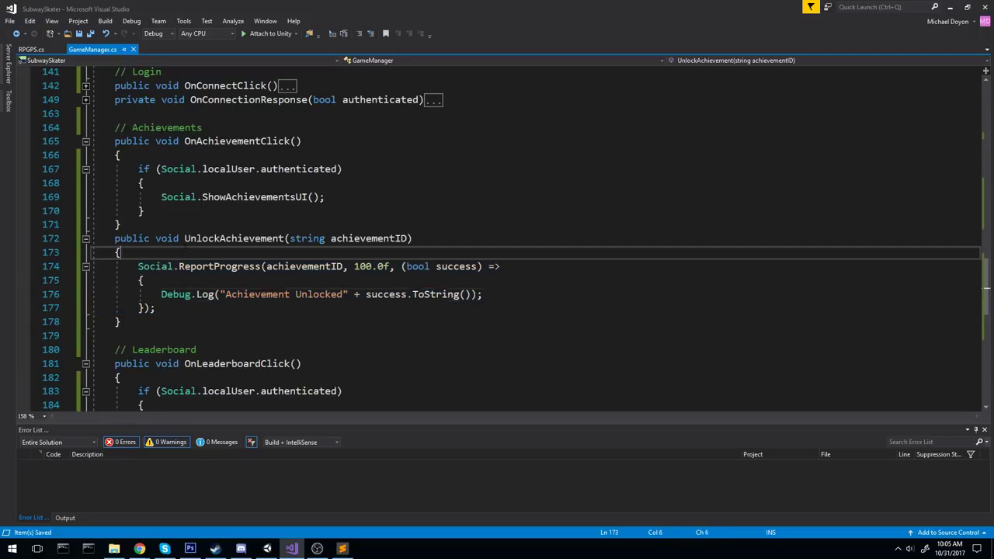
key(Up)
key(Up)
key(Up)
key(End)
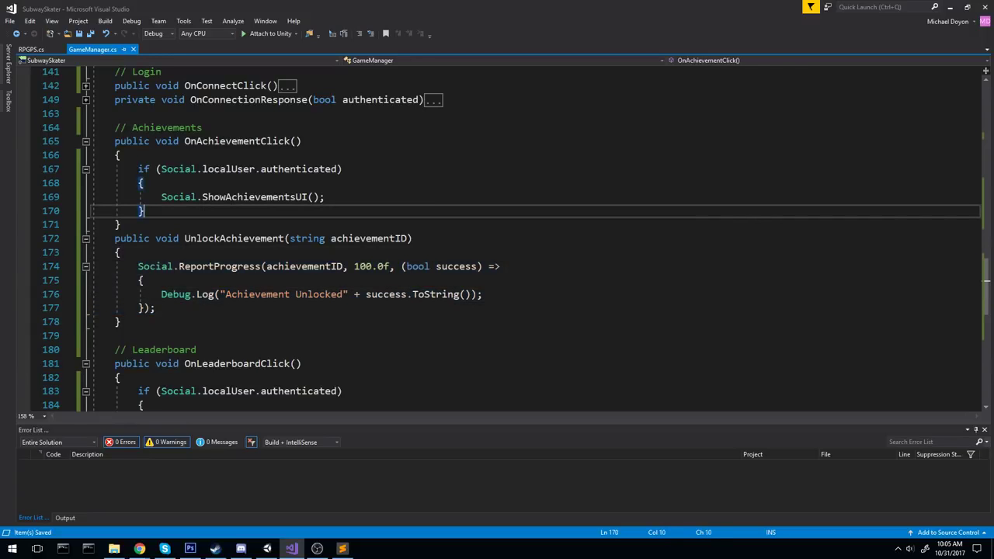
Expand OnConnectionResponse and move into the if (authenticated) branch.
click(85, 100)
click(194, 140)
scroll(194, 140, up, 2)
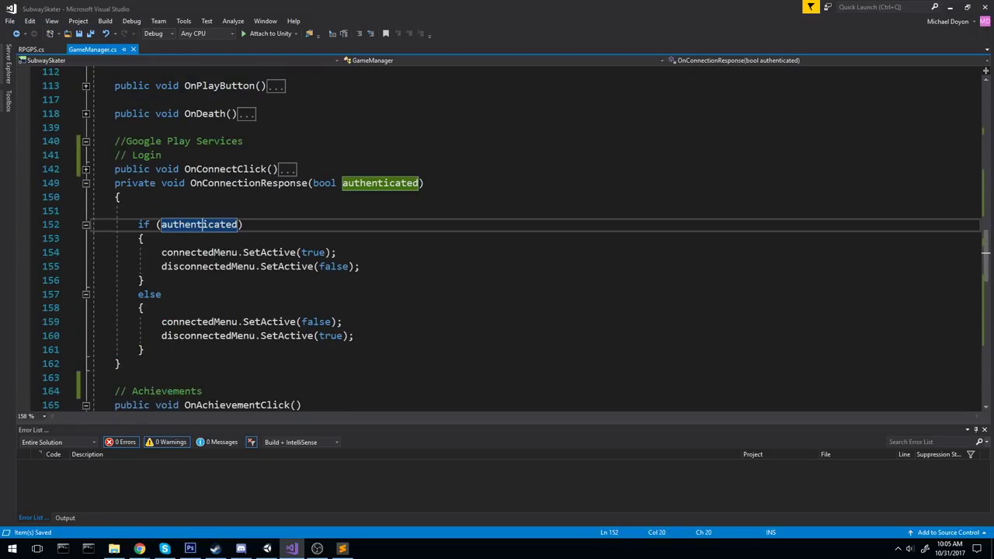
click(309, 184)
click(225, 238)
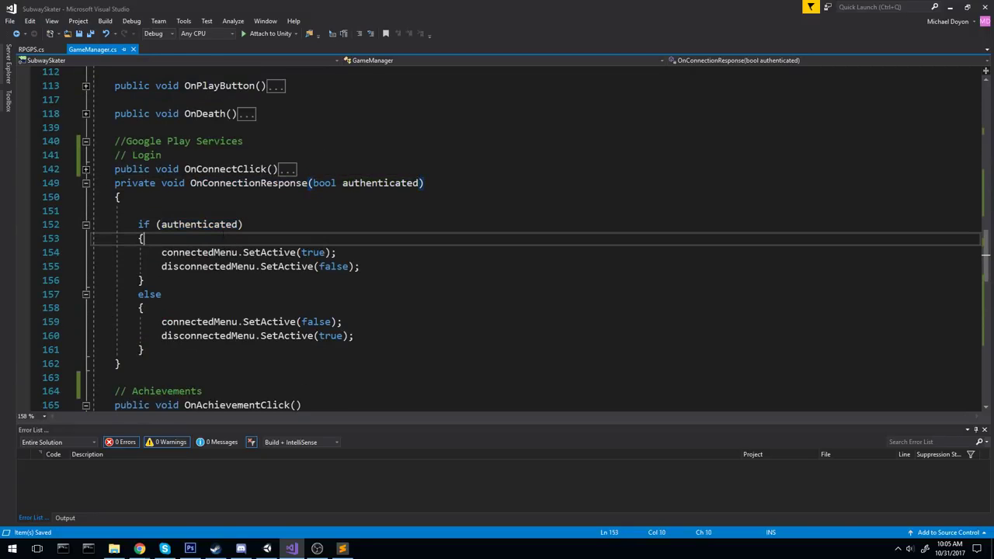
Add UnlockAchievement(RPGPS.achievement_login); in the authenticated branch and collapse the method.
key(Return)
text(Unl)
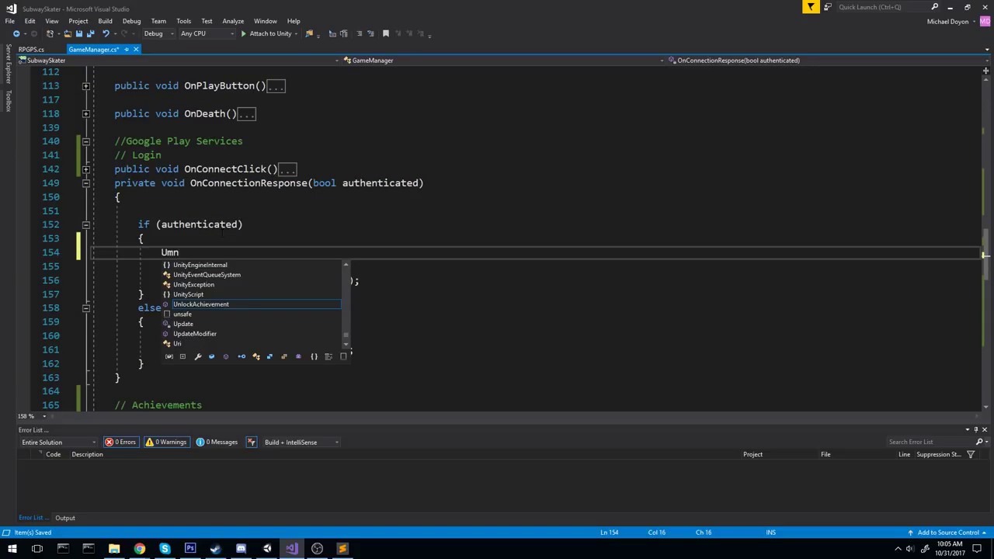
text(,l)
key(BackSpace)
key(BackSpace)
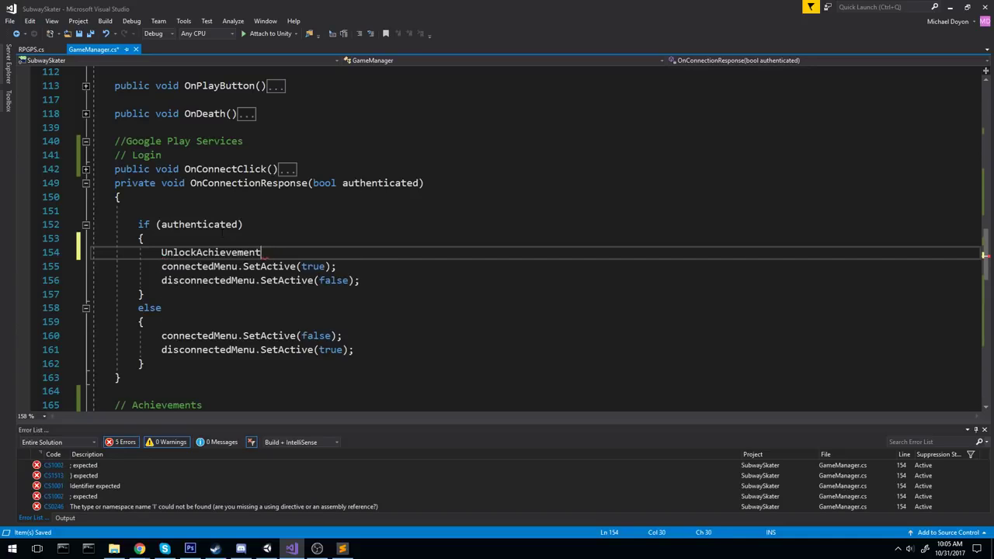
text((RP)
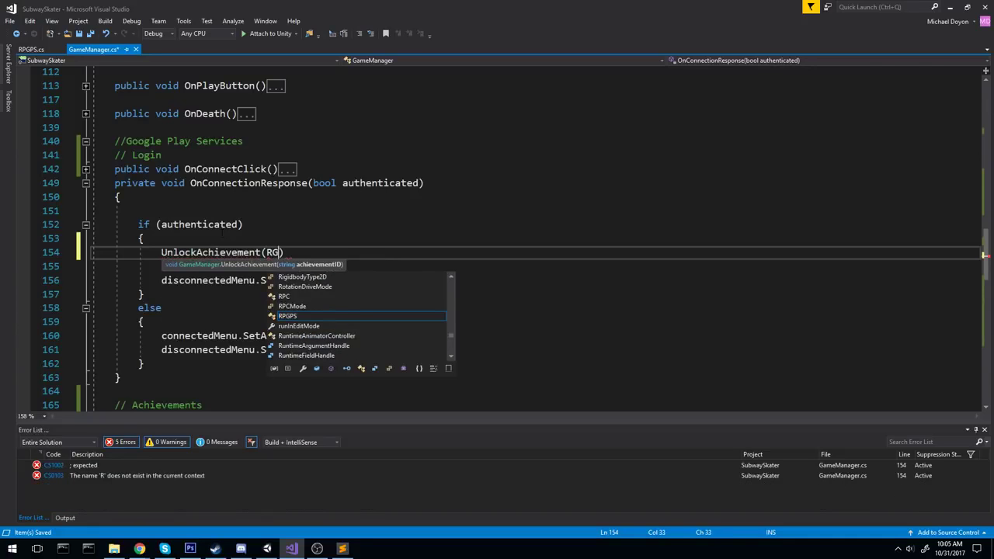
text(GPS.)
key(Down)
key(Down)
key(Tab)
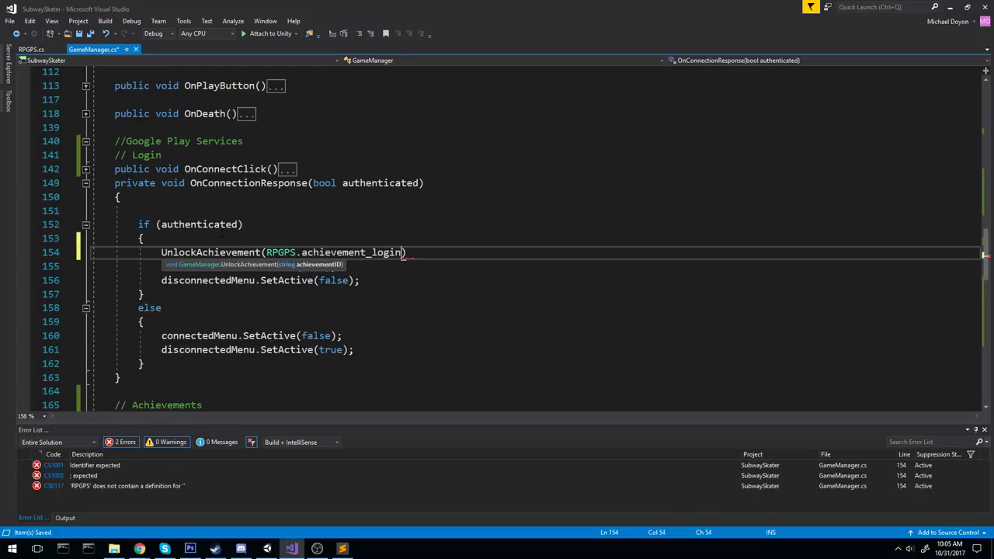
text();)
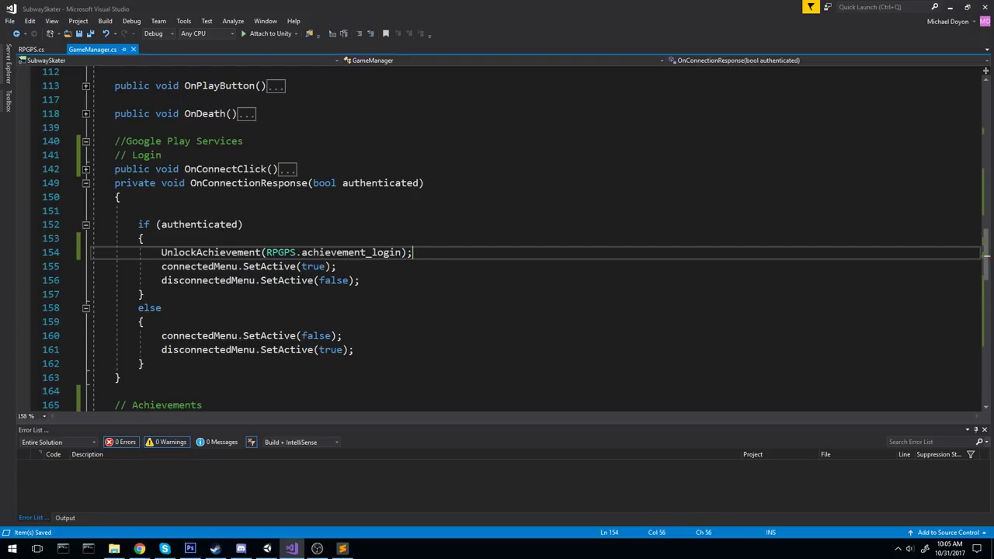
click(85, 182)
click(115, 197)
Expand OnDeath and locate the highscore check comment.
scroll(497, 233, up, 3)
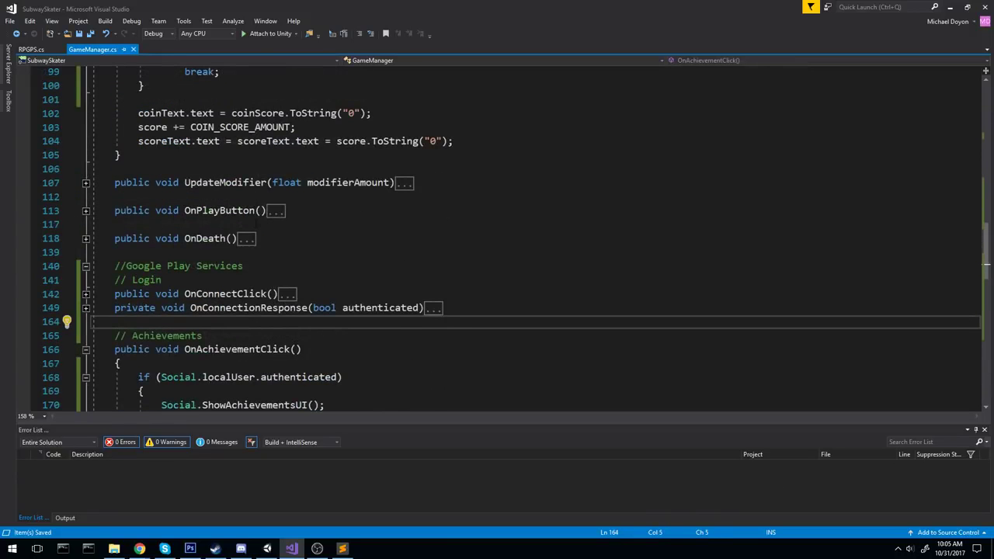
scroll(497, 233, up, 2)
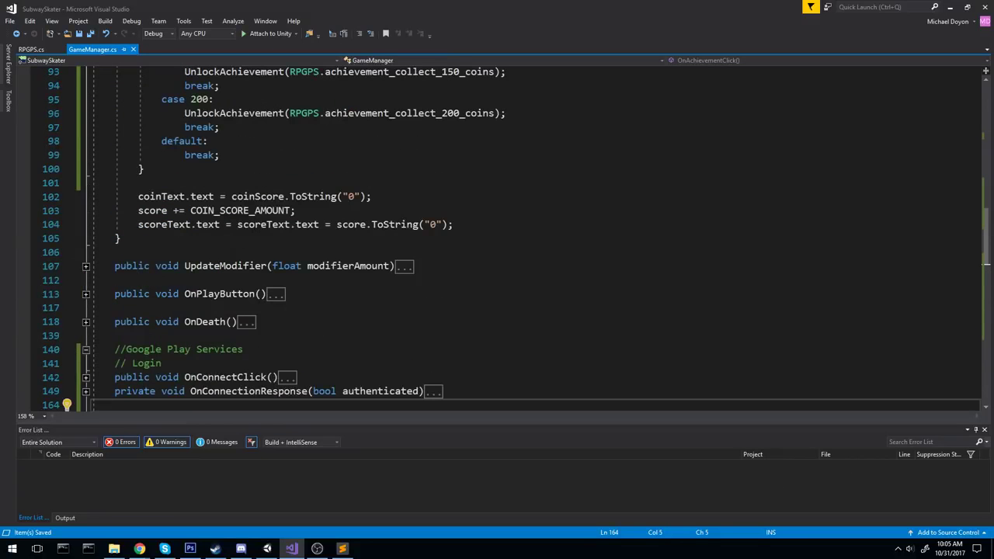
click(85, 322)
scroll(86, 323, down, 3)
scroll(86, 323, down, 1)
scroll(85, 323, down, 2)
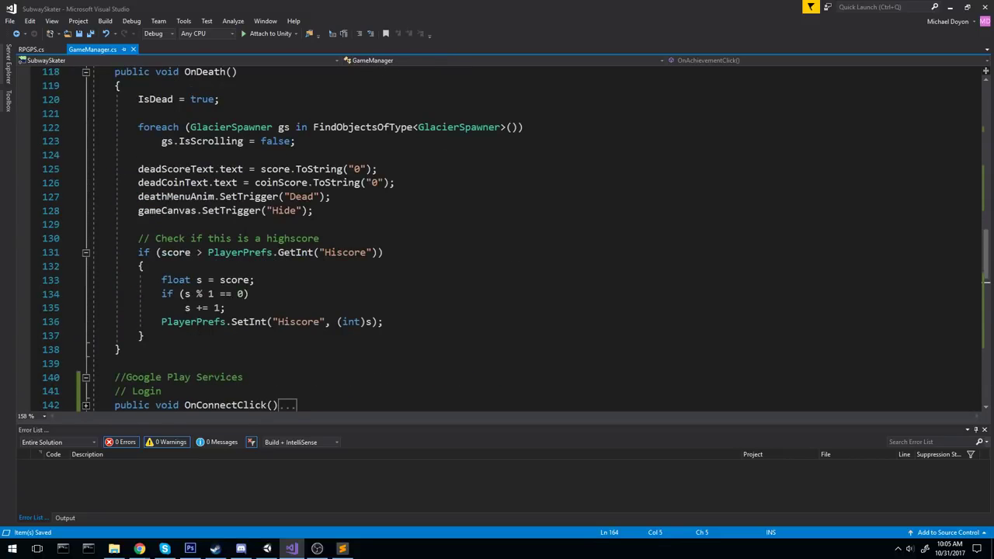
click(319, 238)
drag(319, 238, 98, 239)
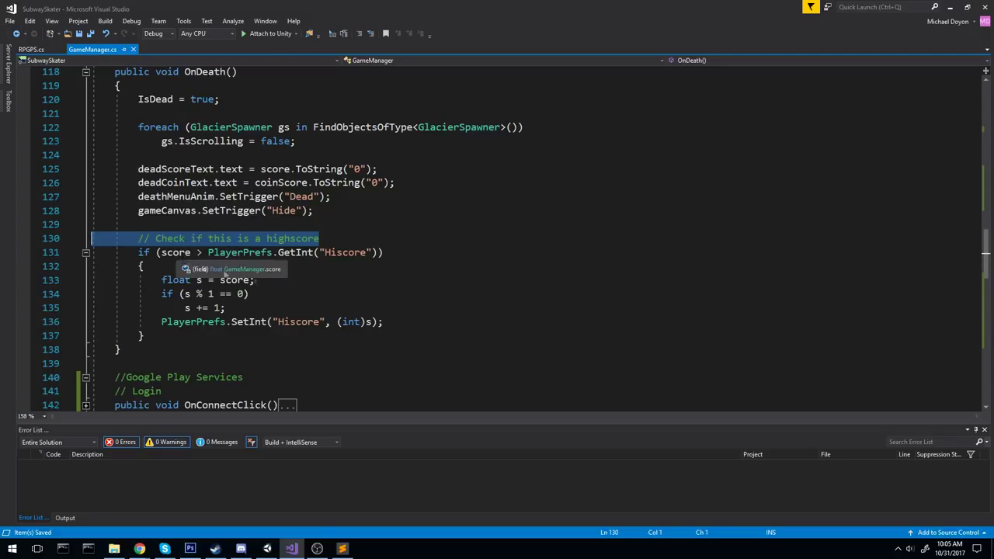
click(351, 284)
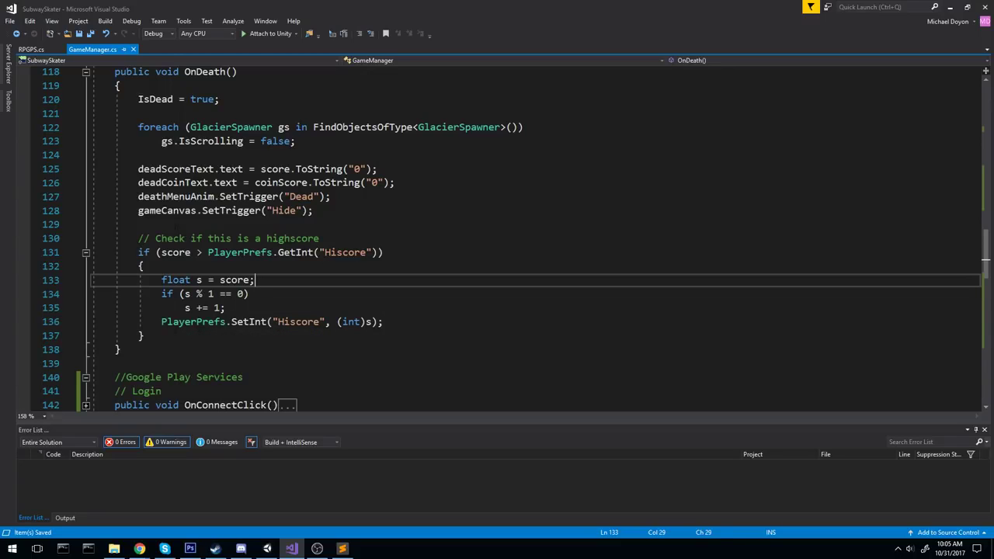
Insert ReportScore(score); on a new line above the highscore check.
click(175, 225)
key(Return)
key(Return)
key(Up)
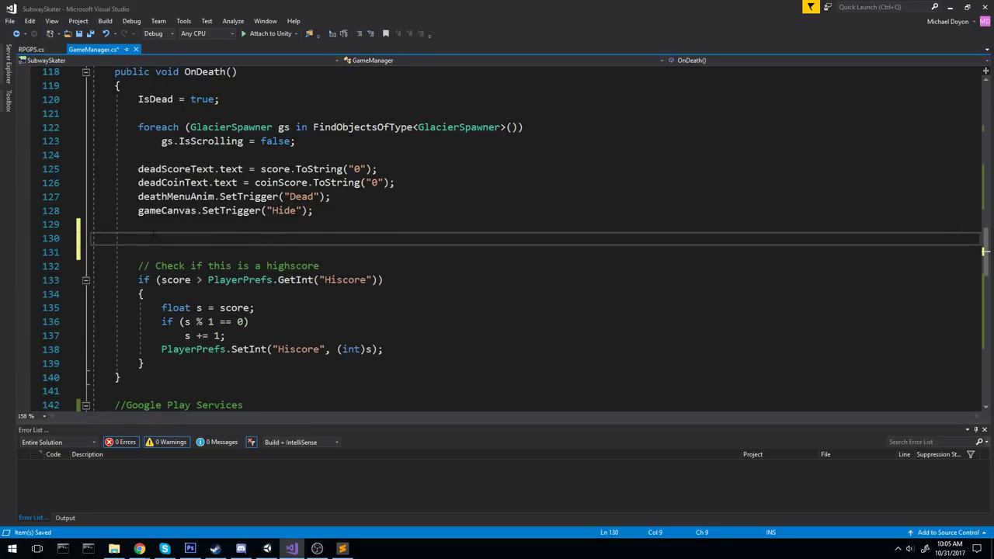
text(Repo)
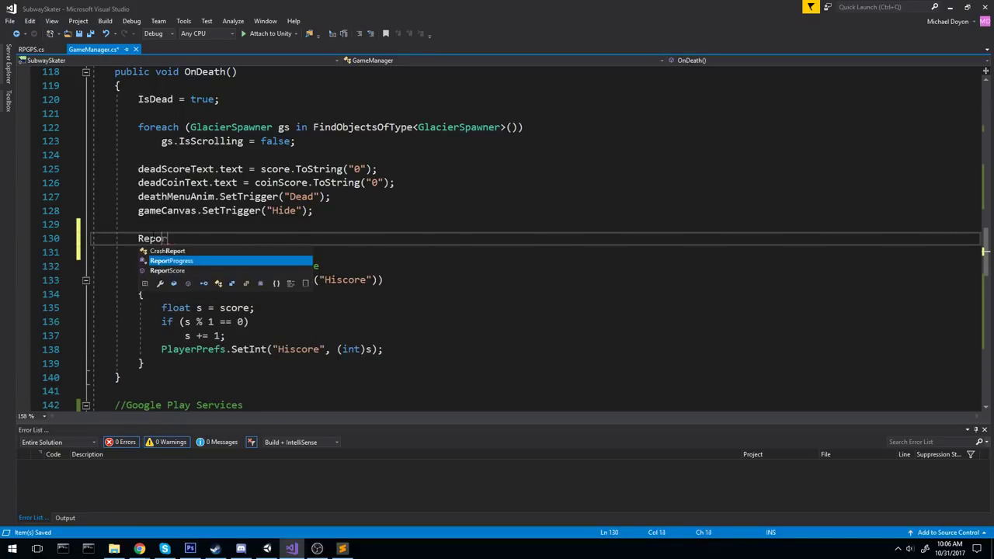
text(rtScore()
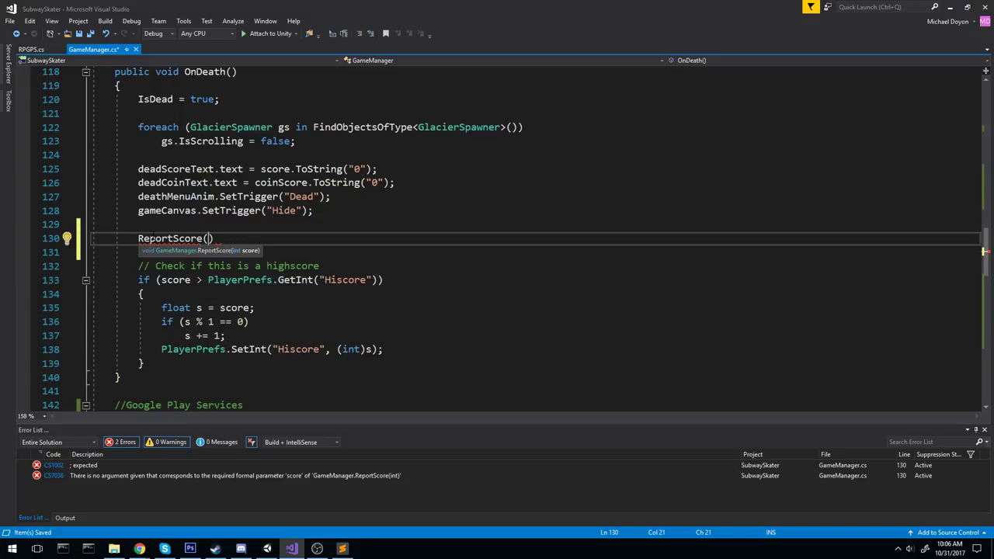
text(score)
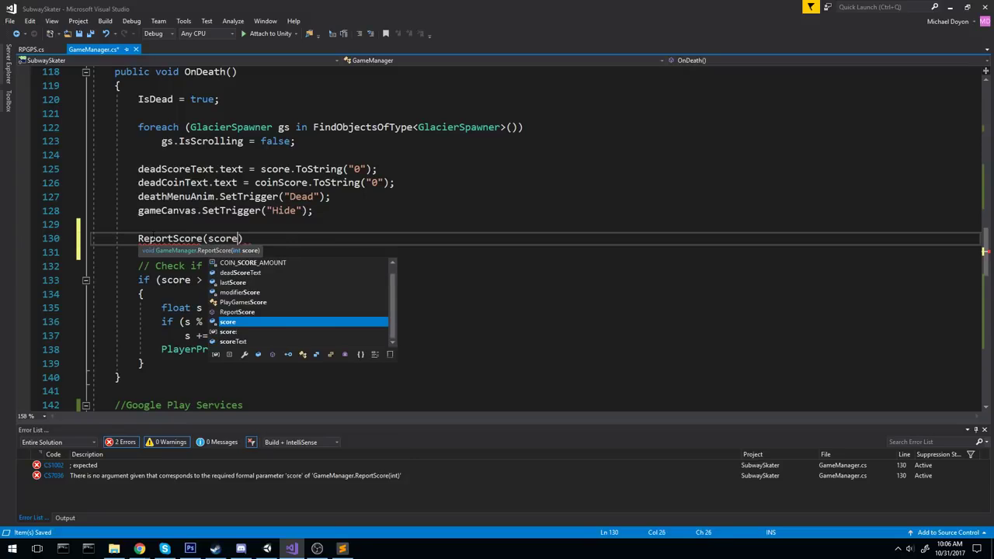
text();)
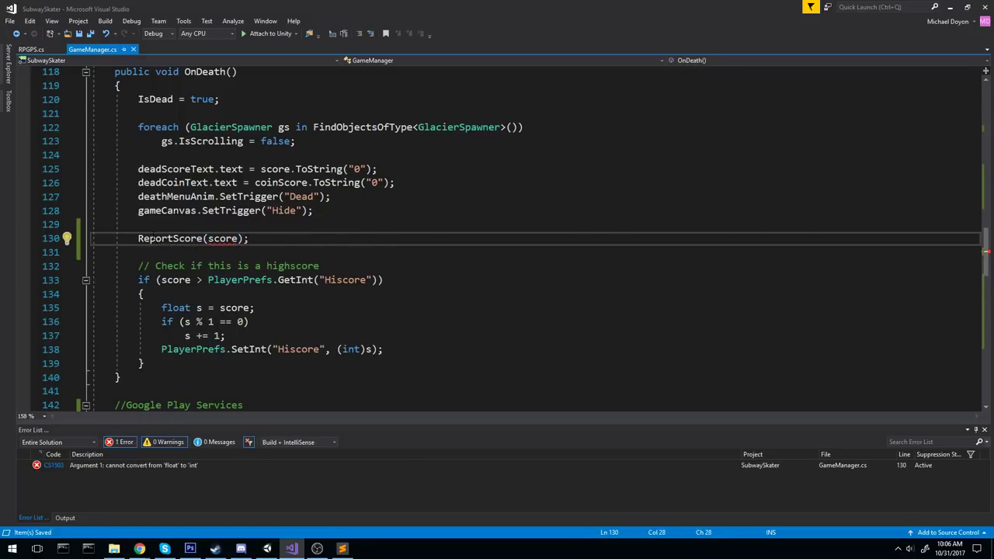
Fix the float-to-int error by changing the call to ReportScore((int)score).
click(195, 464)
click(284, 211)
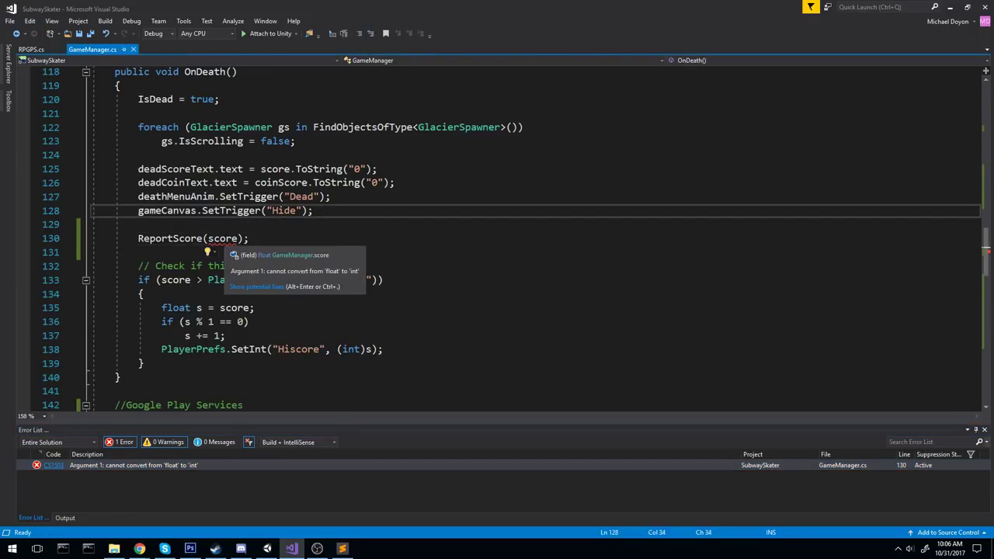
click(208, 239)
text(()
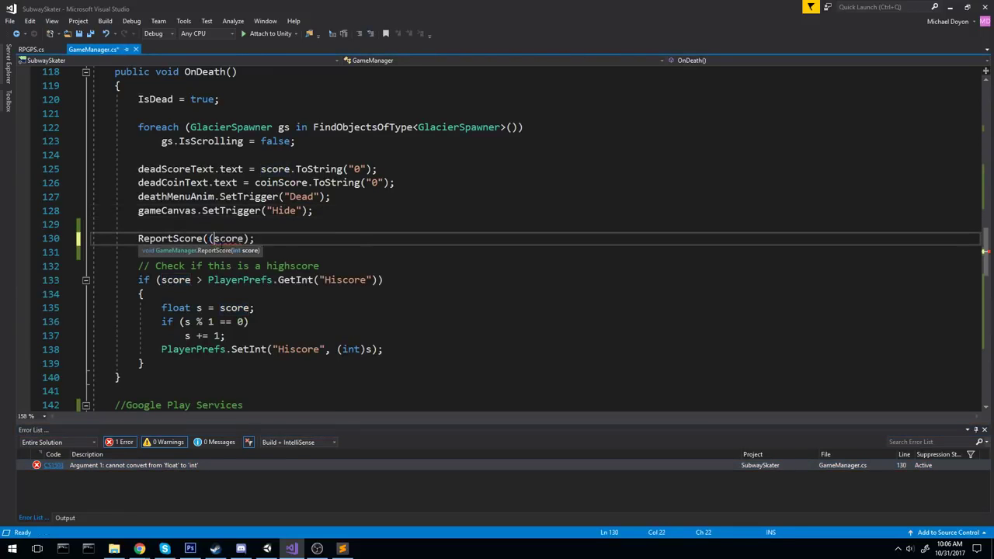
text(int))
click(313, 196)
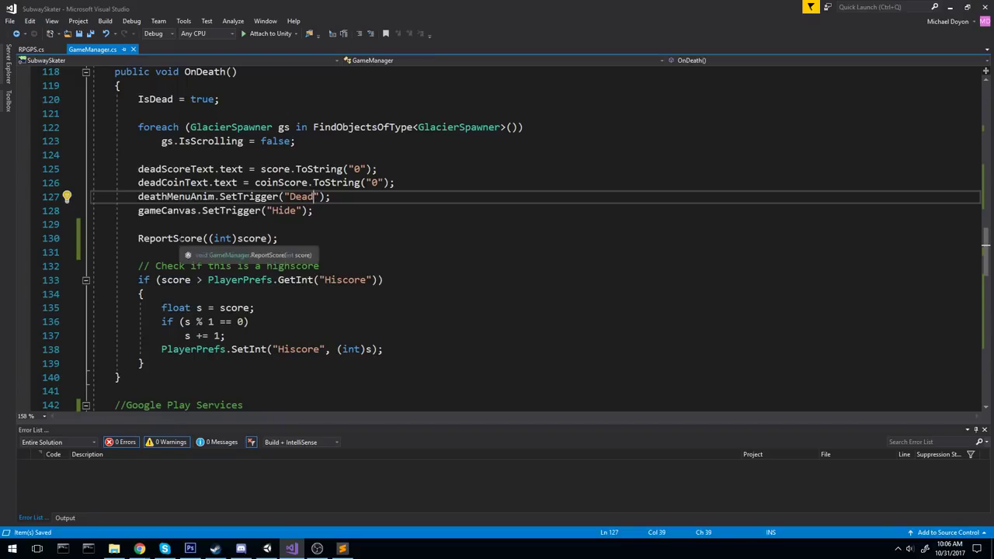
double_click(171, 239)
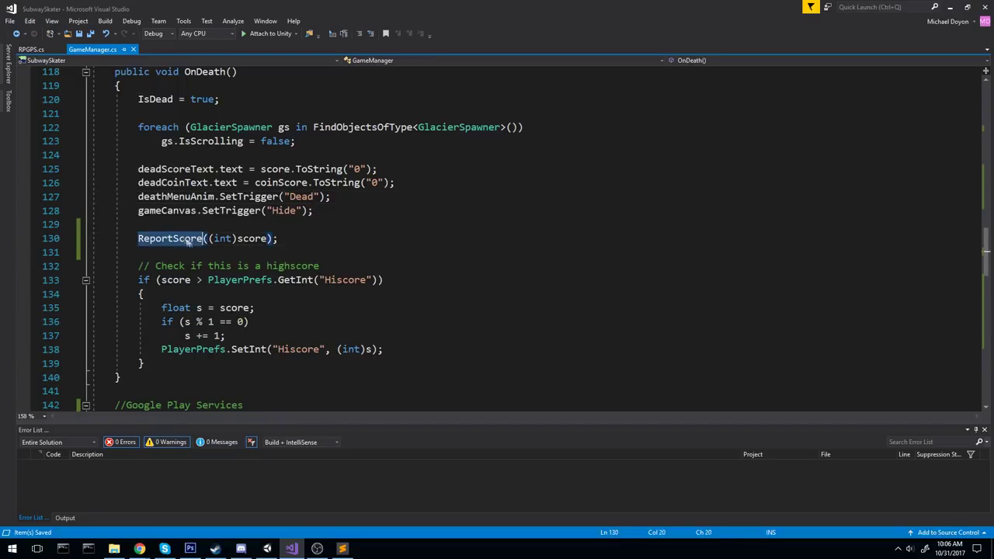
click(237, 251)
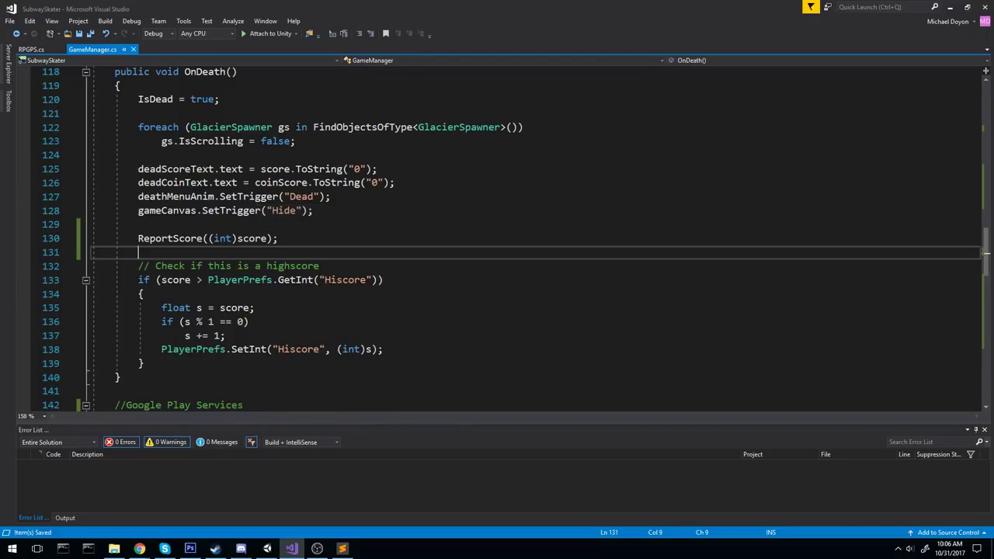
click(246, 404)
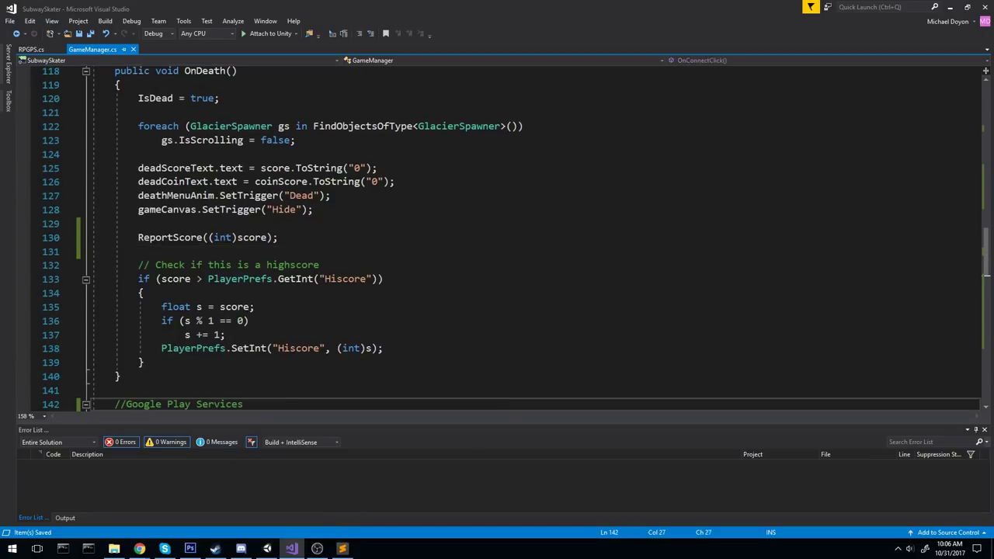
Fold the OnDeath method and the Google Play Services region.
click(436, 174)
scroll(435, 174, up, 2)
click(86, 154)
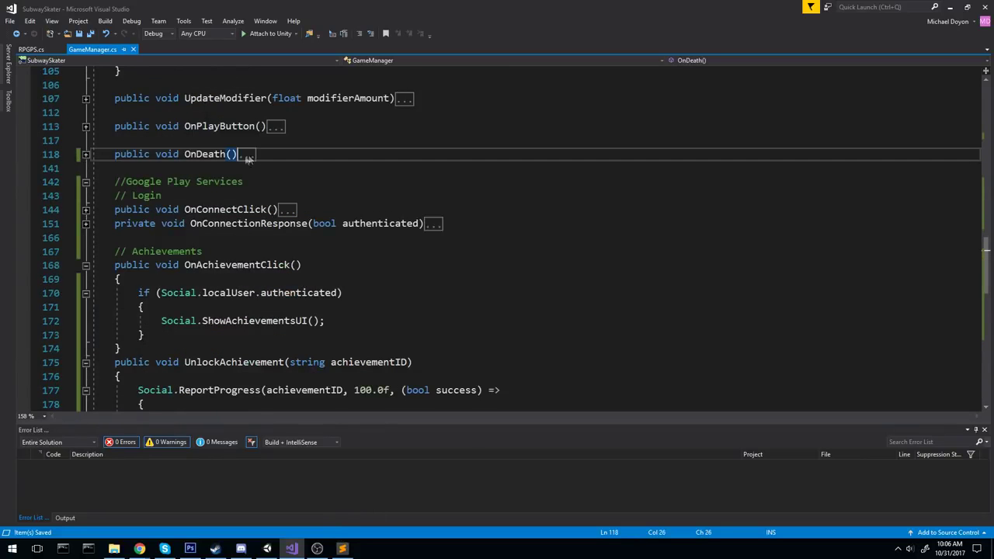
click(247, 155)
click(158, 182)
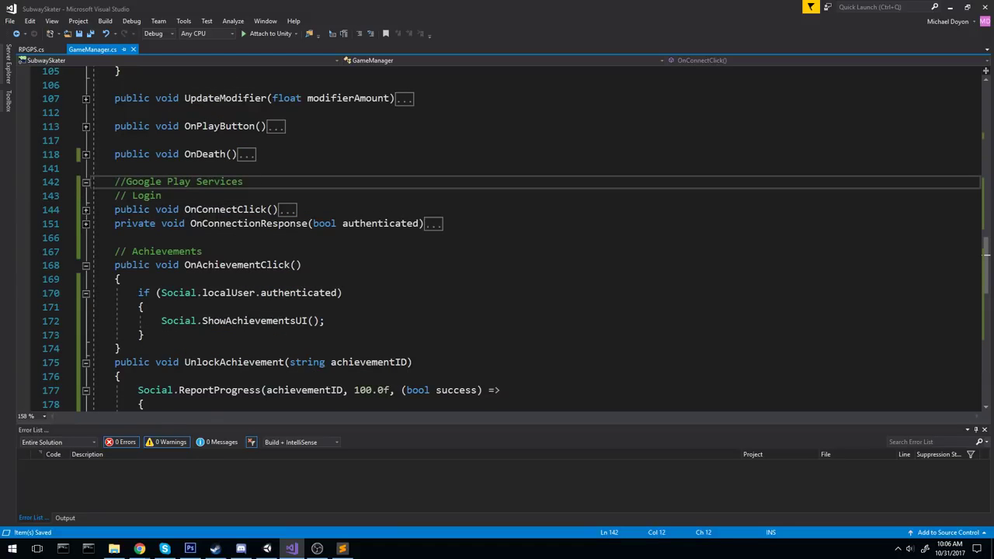
click(86, 182)
Fold the achievement, OnLeaderboardClick, ReportScore and GetCoin methods.
click(85, 251)
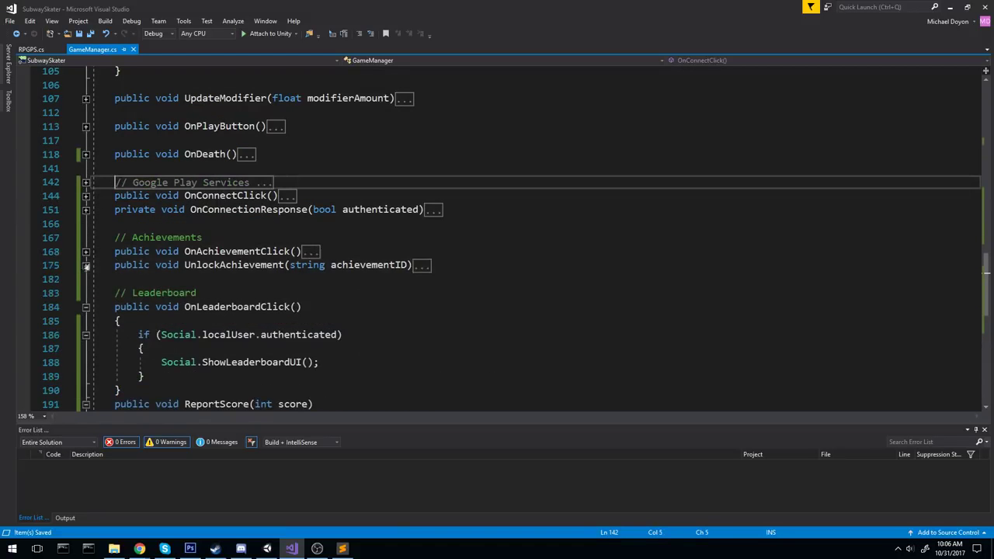
click(85, 307)
scroll(86, 307, down, 2)
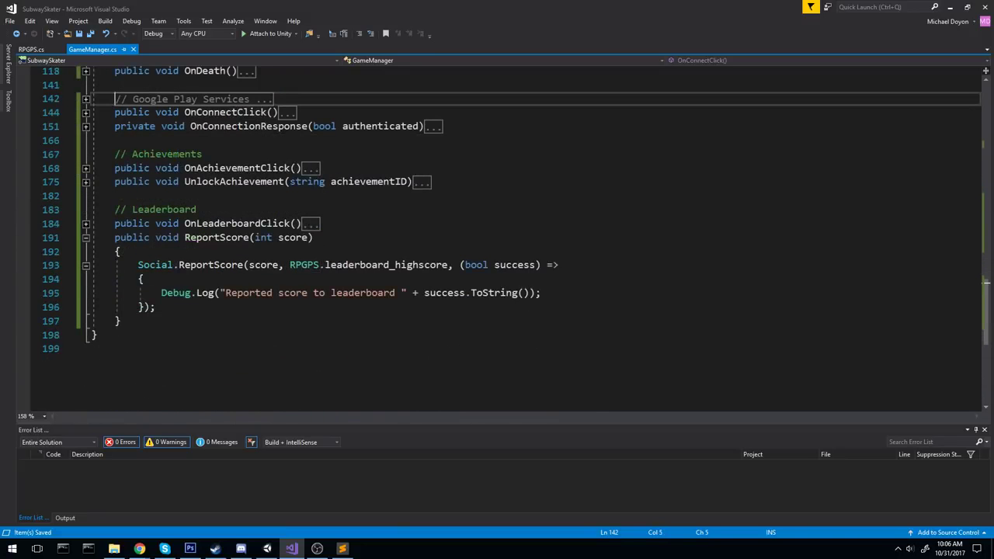
click(84, 243)
scroll(291, 246, up, 4)
scroll(290, 246, up, 2)
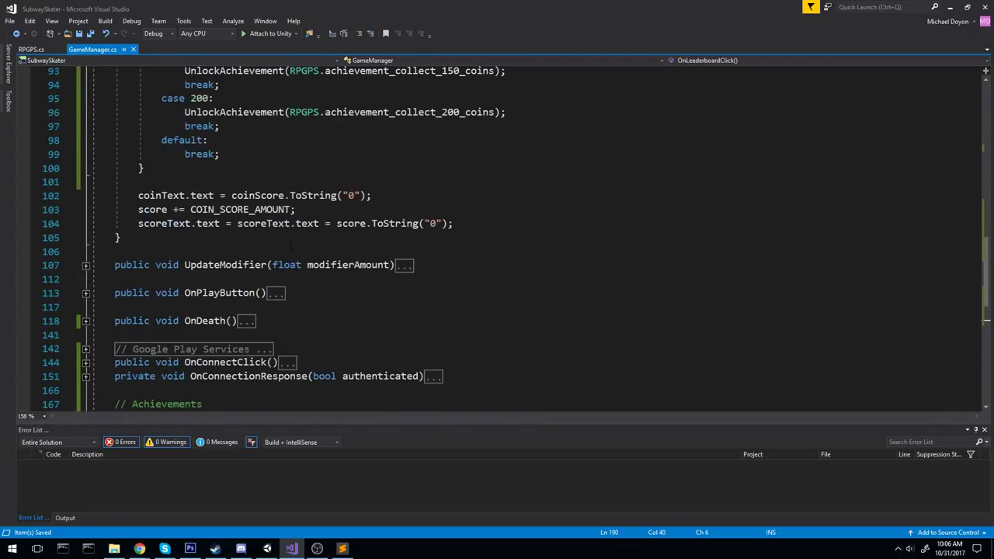
scroll(289, 245, up, 2)
scroll(289, 245, up, 3)
scroll(285, 265, up, 2)
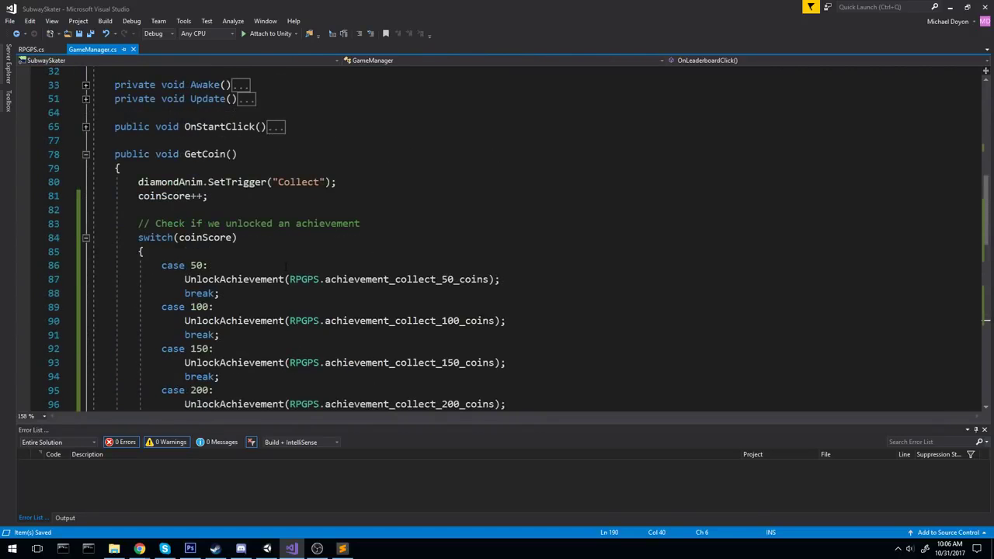
click(85, 154)
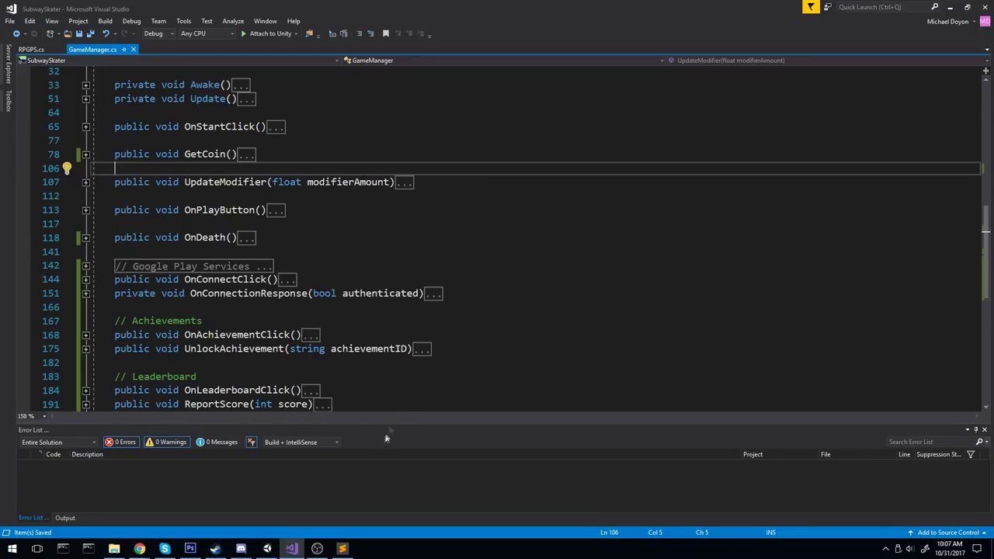
key(Down)
key(Down)
key(Down)
In Unity, clear the console, Build and Run with Ctrl+B, and dismiss the signing error.
click(267, 550)
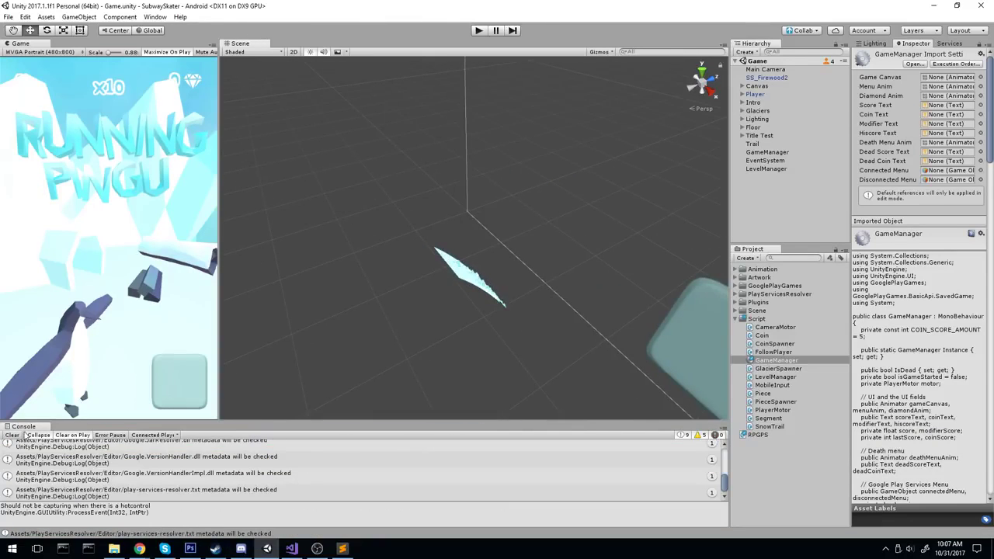
click(18, 435)
click(325, 302)
key(ctrl+b)
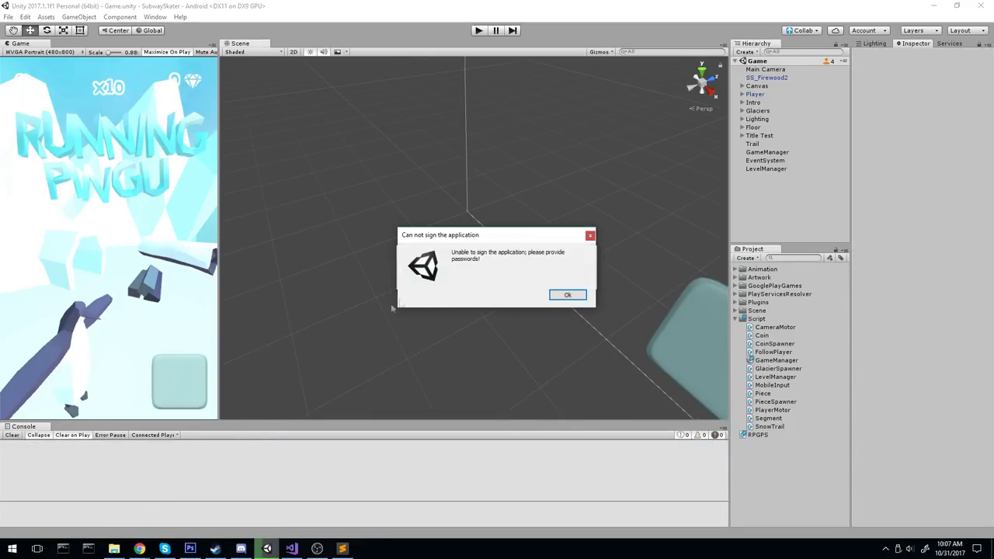
click(567, 295)
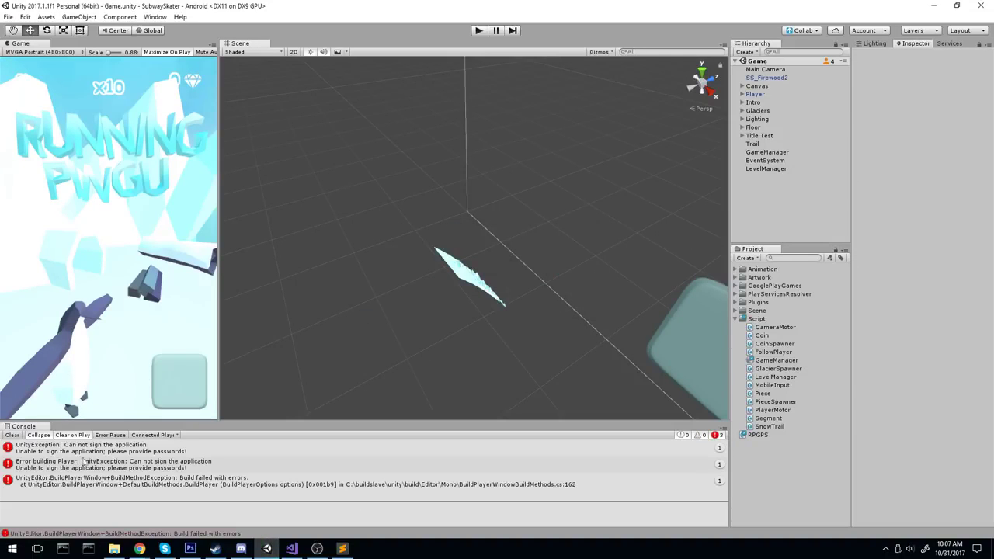
click(766, 169)
Rebuild to the phone from Build Settings, check LogCat's Google Play connection, then close Device Monitor.
click(8, 17)
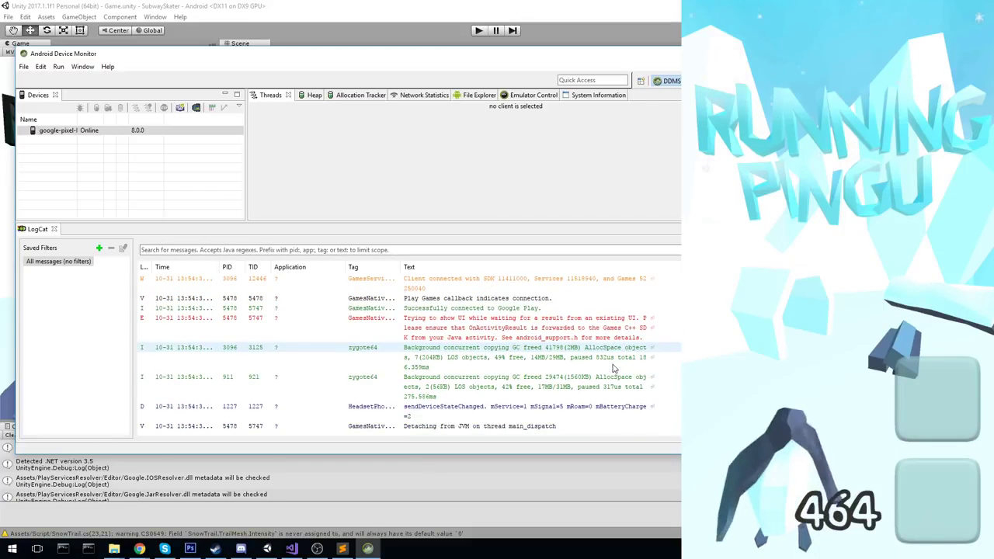
scroll(613, 369, up, 3)
scroll(614, 369, down, 5)
scroll(614, 369, up, 2)
scroll(613, 369, down, 2)
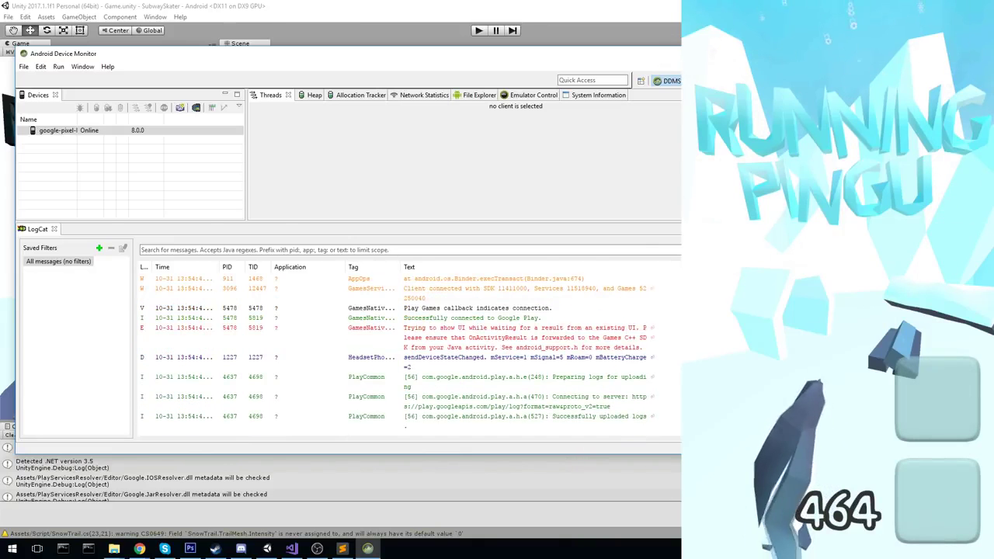
click(673, 53)
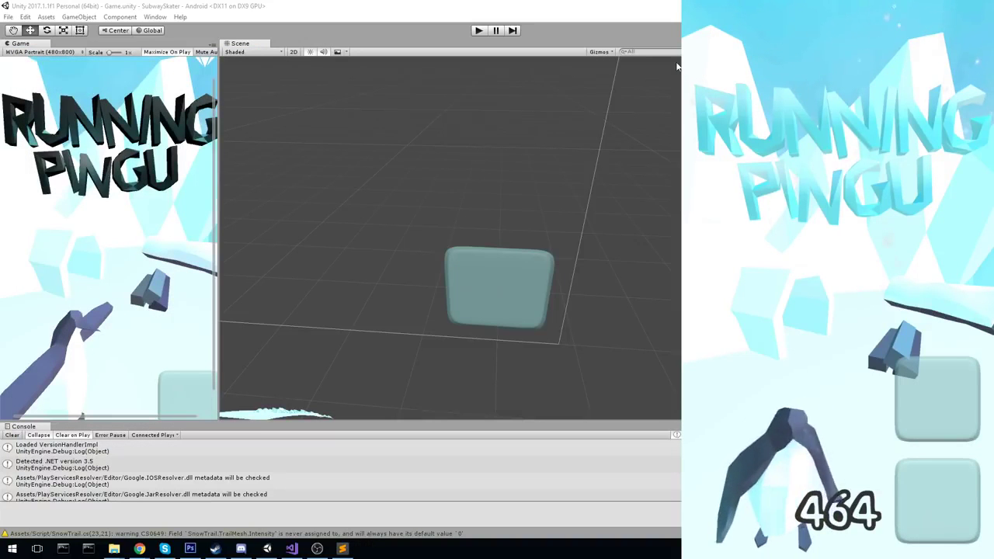